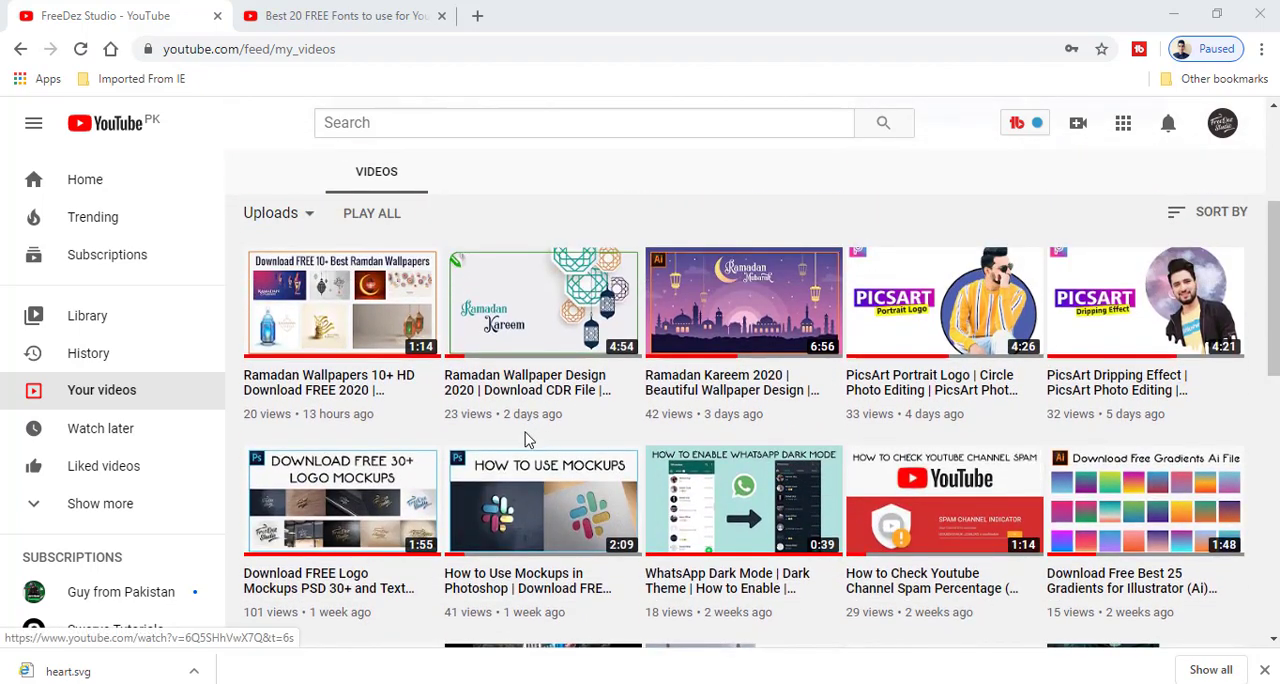
pyautogui.scroll(-3, 523, 360)
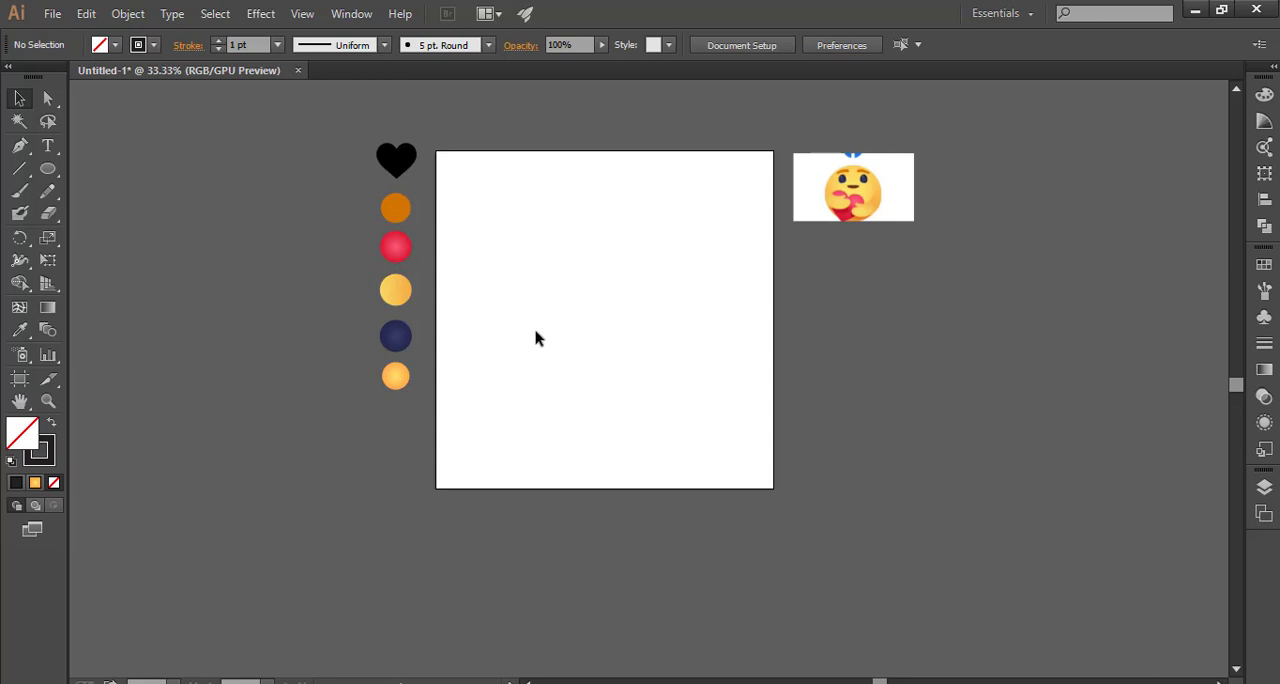
pyautogui.scroll(-1, 626, 251)
pyautogui.scroll(1, 137, 280)
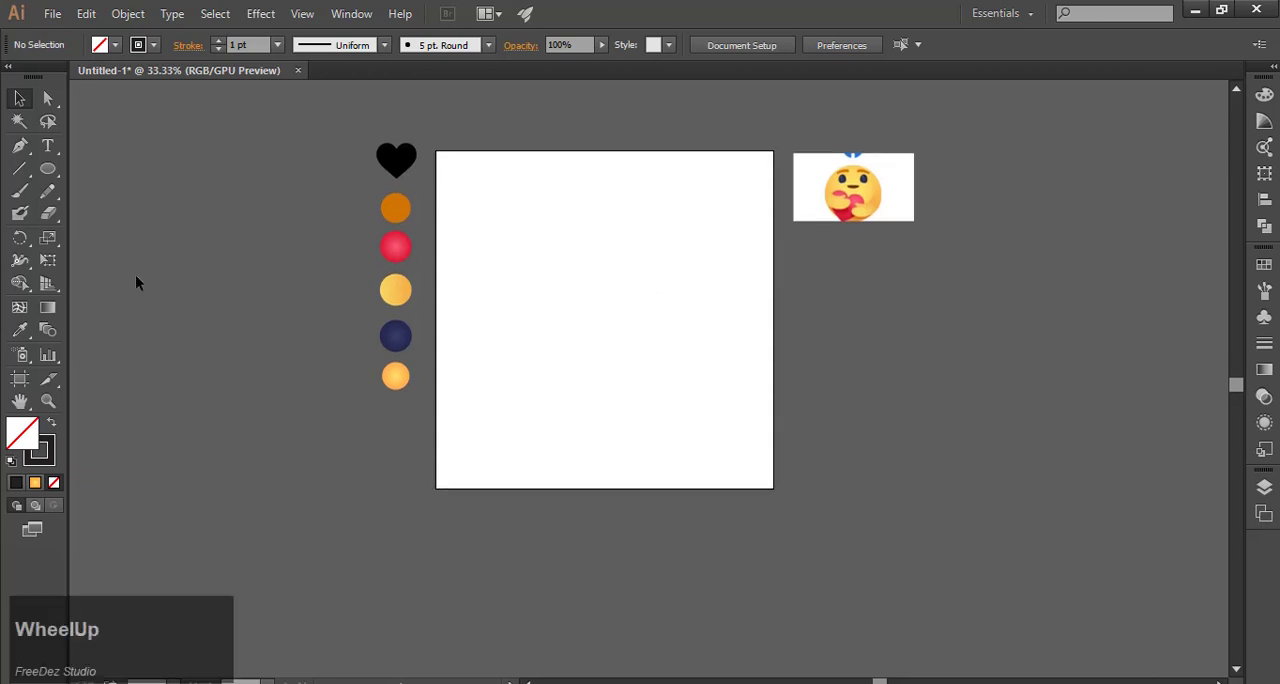
# Step: Draw a circle about three quarters of the artboard's width and centre it horizontally and vertically on the artboard
pyautogui.click(47, 168)
pyautogui.moveTo(596, 297); pyautogui.dragTo(705, 427)
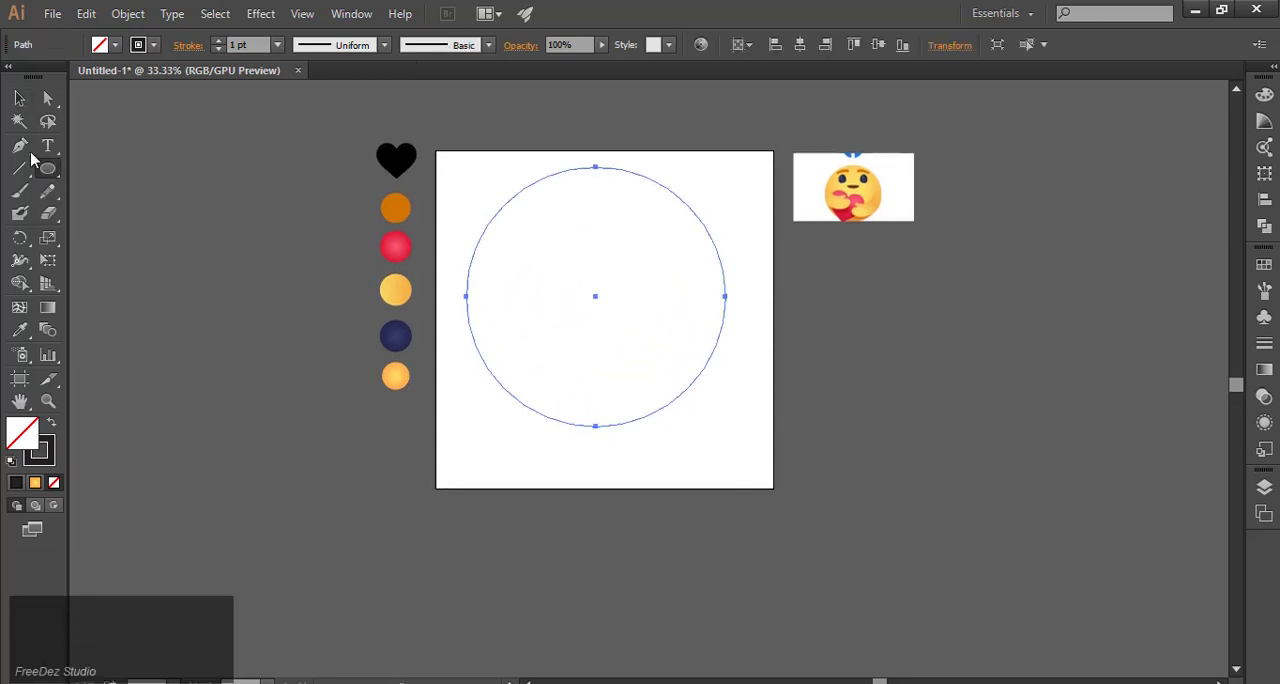
pyautogui.click(19, 97)
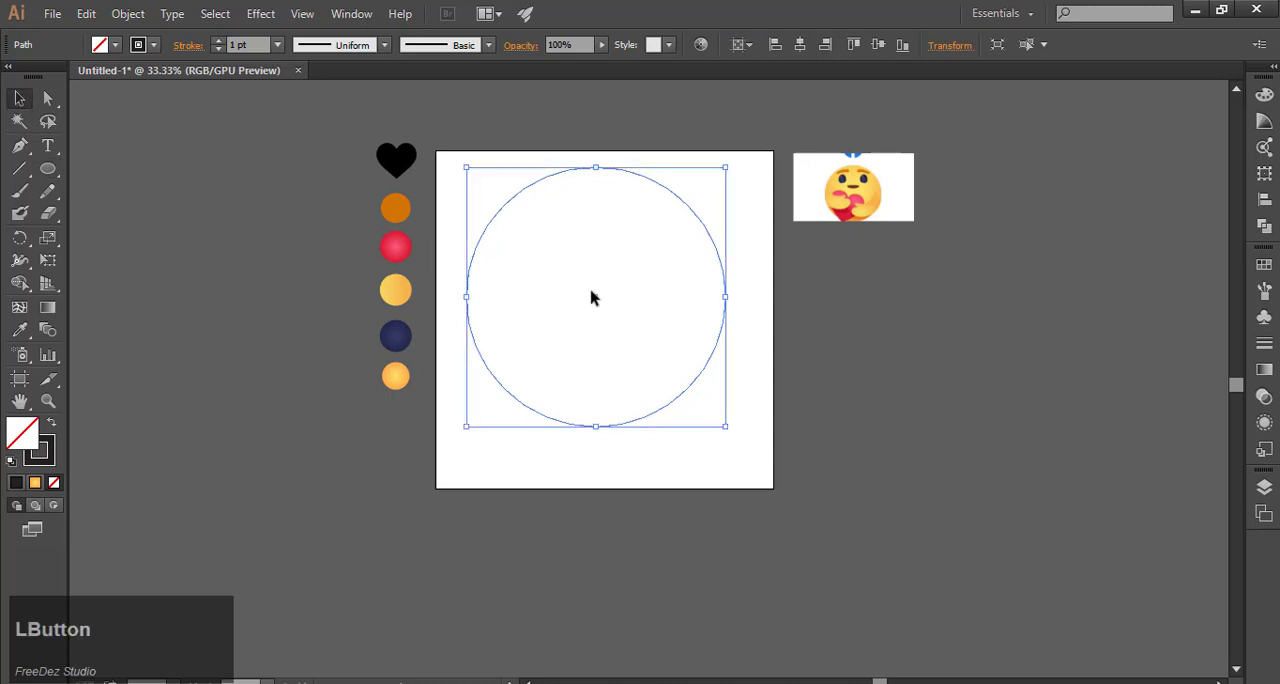
pyautogui.click(800, 44)
pyautogui.click(877, 45)
pyautogui.click(755, 338)
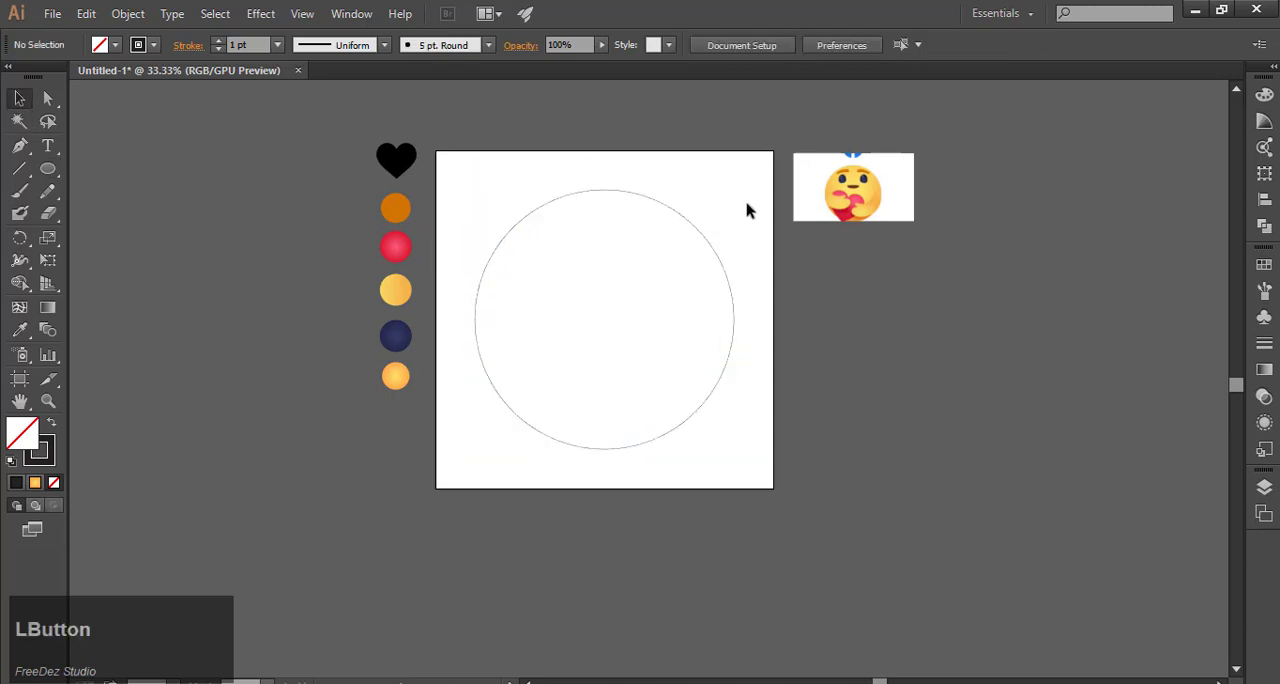
# Step: Fill the circle with the yellow-to-orange radial gradient sampled from the lowest colour swatch beside the artboard, leaving it without a stroke
pyautogui.click(717, 263)
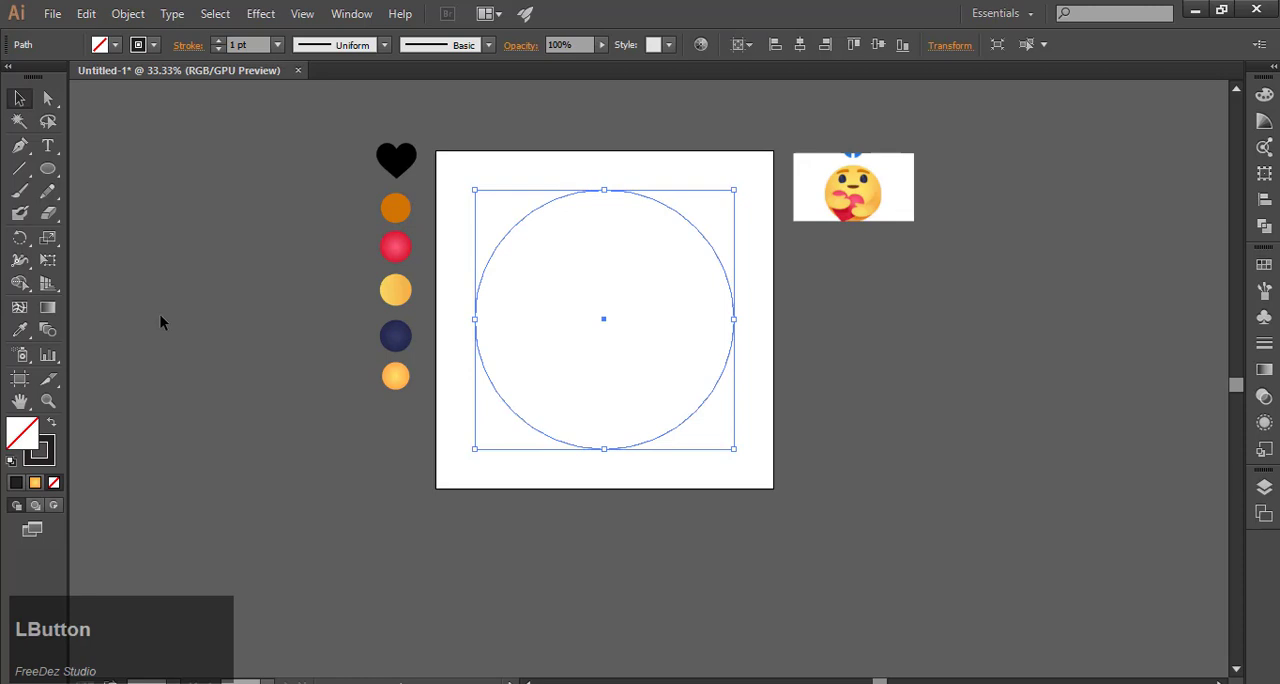
pyautogui.click(18, 334)
pyautogui.click(401, 377)
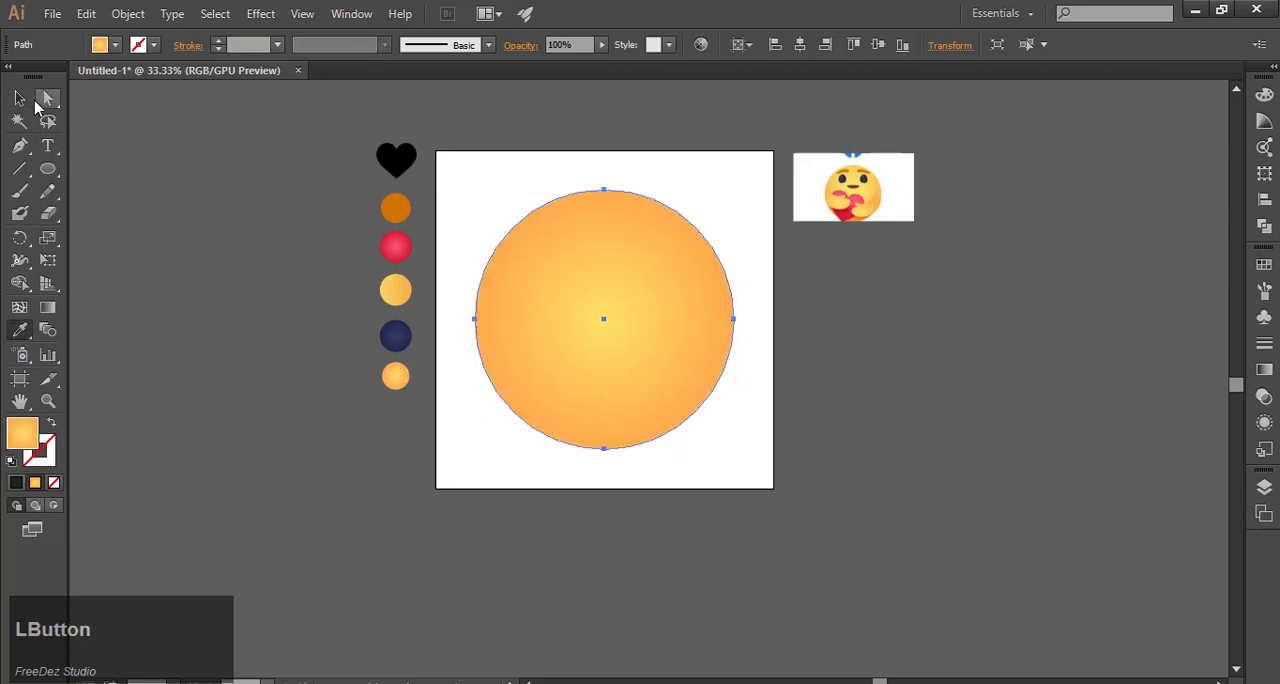
pyautogui.click(18, 98)
pyautogui.click(343, 461)
pyautogui.click(610, 321)
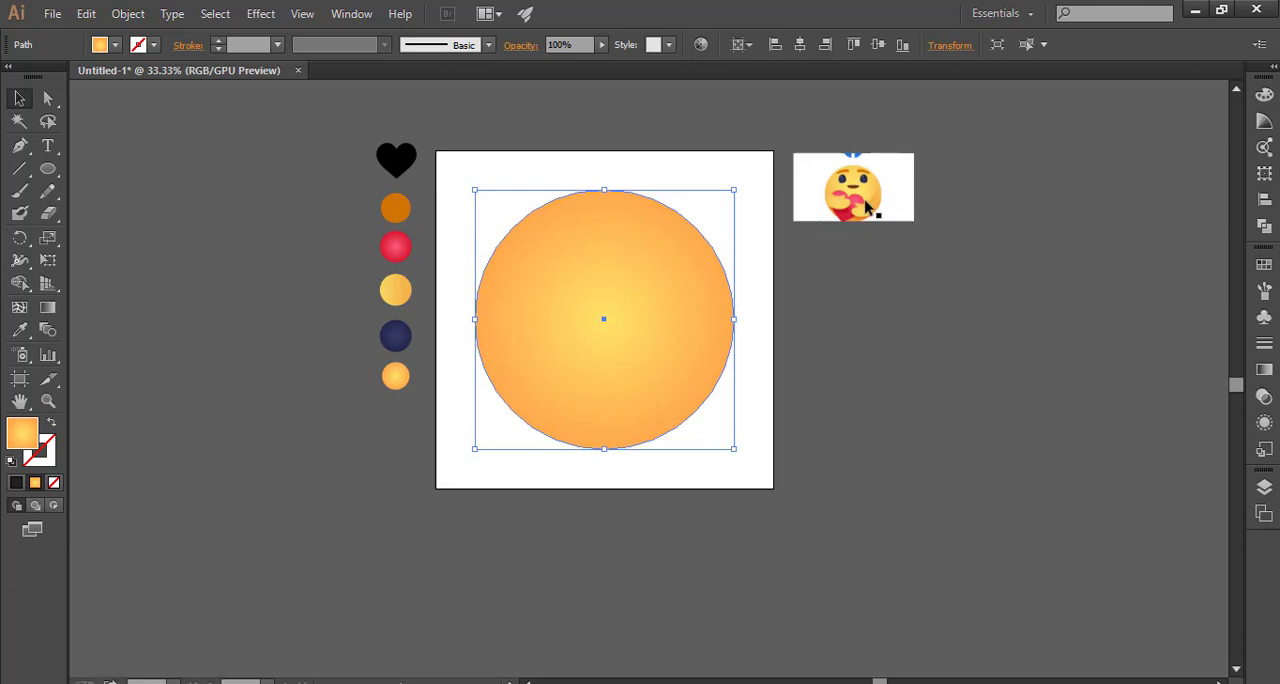
# Step: Start a Pen path on the reference emoji's right arm, tracing its inner edge from the upper tip down around the thumb to the notch
pyautogui.keyDown('alt'); pyautogui.scroll(1, 866, 205); pyautogui.keyUp('alt')
pyautogui.keyDown('alt'); pyautogui.scroll(4, 893, 180); pyautogui.keyUp('alt')
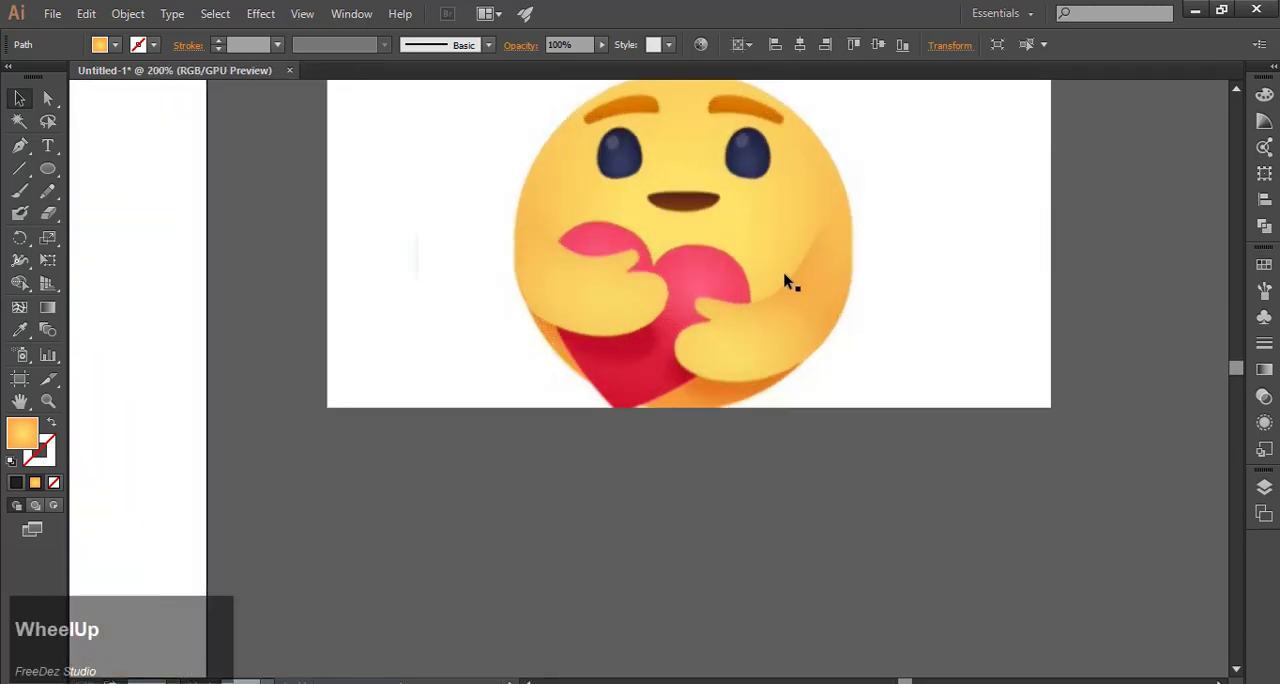
pyautogui.click(20, 145)
pyautogui.keyDown('alt'); pyautogui.scroll(1, 850, 228); pyautogui.keyUp('alt')
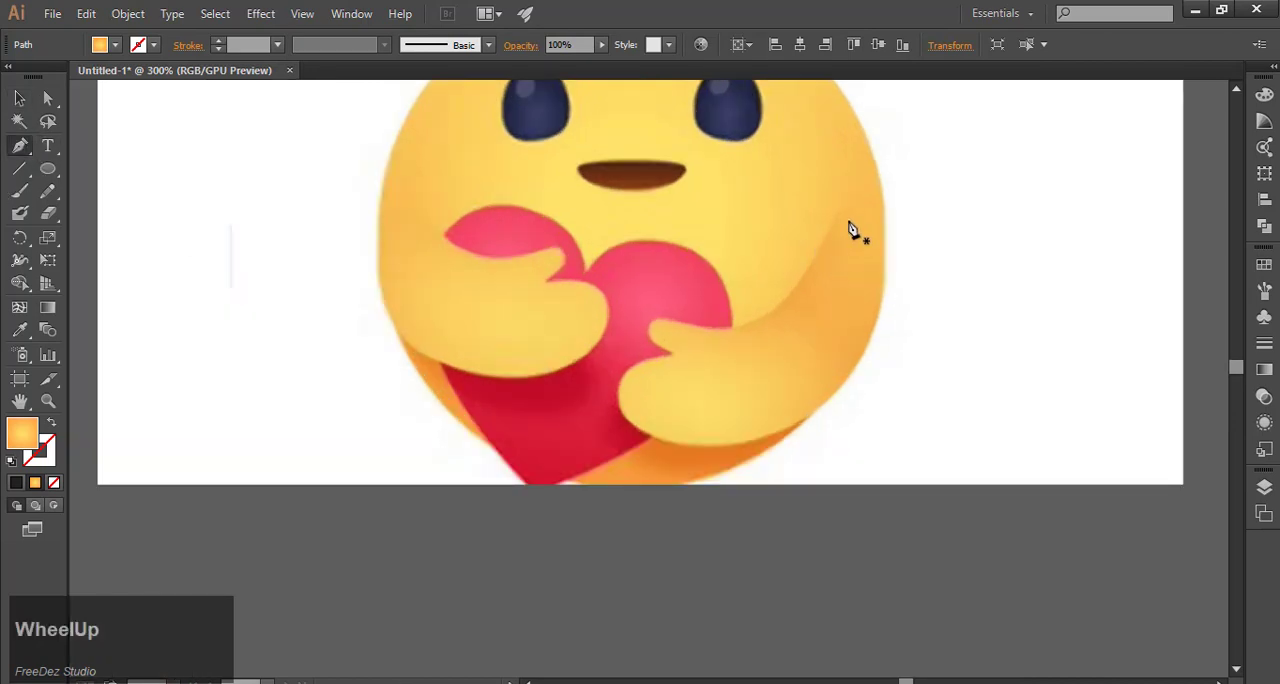
pyautogui.click(842, 207)
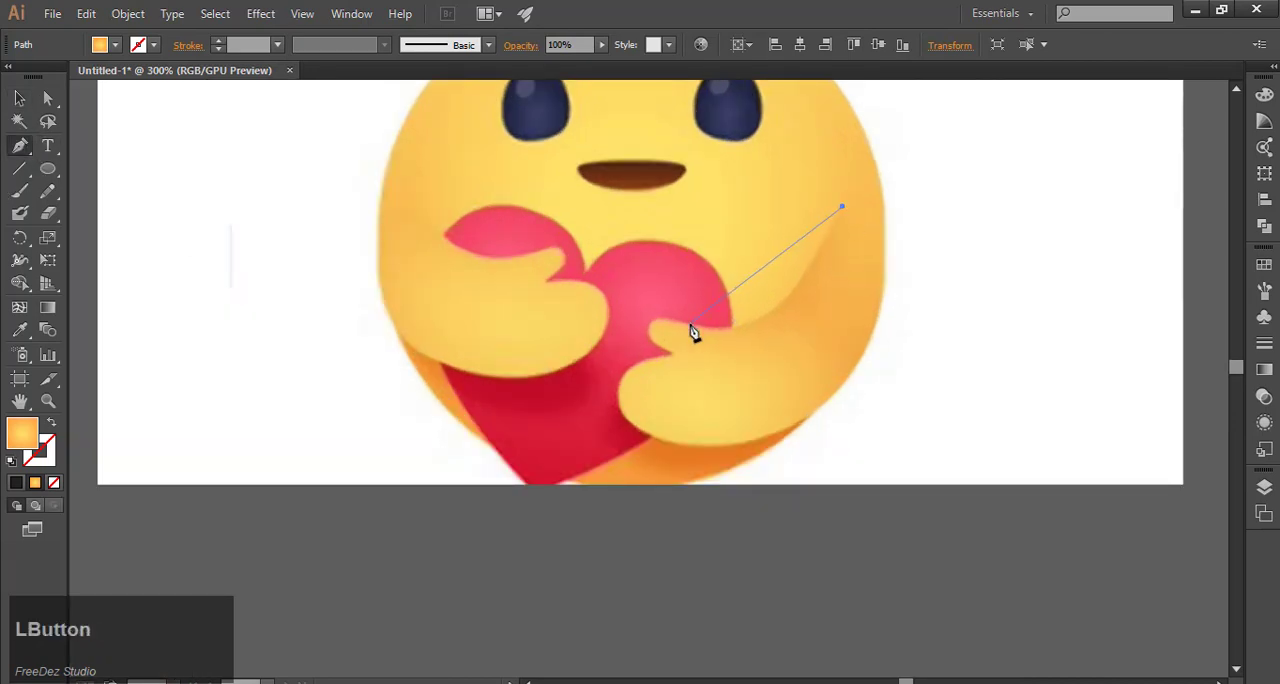
pyautogui.moveTo(662, 323); pyautogui.dragTo(748, 397)
pyautogui.click(690, 325)
pyautogui.keyDown('alt'); pyautogui.scroll(1, 690, 330); pyautogui.keyUp('alt')
pyautogui.click(630, 321)
pyautogui.click(677, 374)
pyautogui.scroll(-2, 640, 400)
pyautogui.scroll(2, 640, 400)
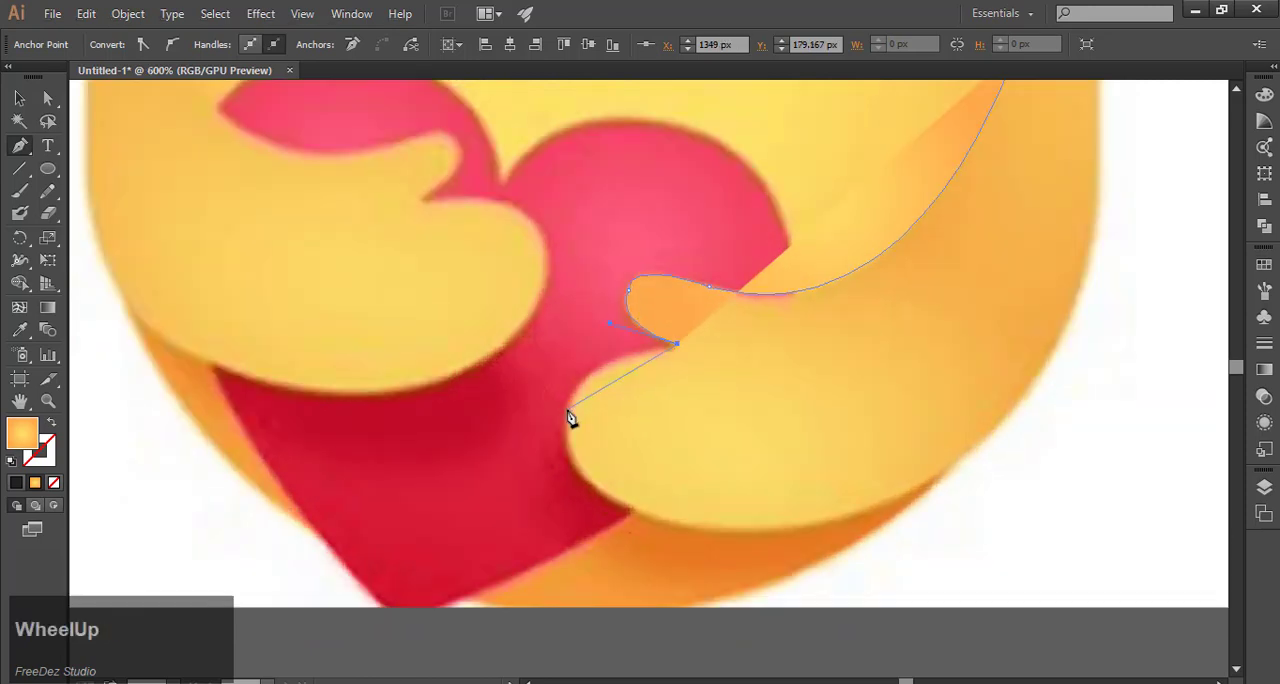
# Step: Continue the arm path from the thumb notch around the rounded fingers to the underside of the hand, cutting each outgoing handle
pyautogui.moveTo(567, 409); pyautogui.dragTo(548, 470)
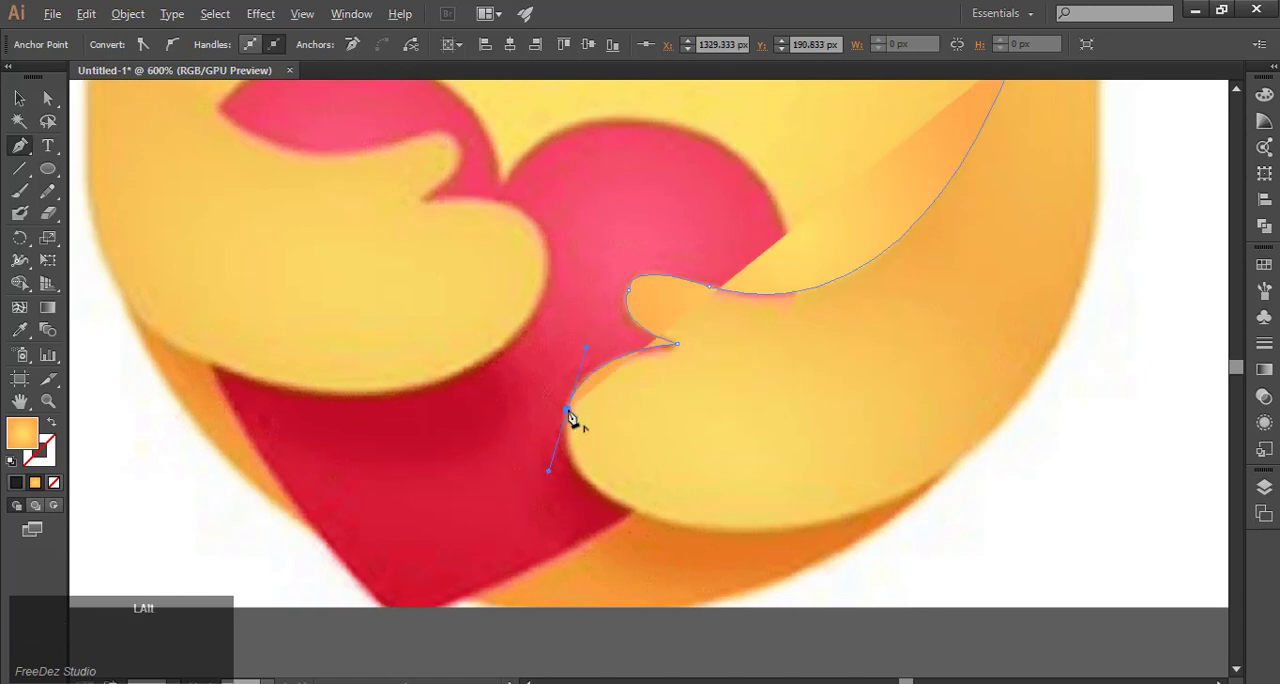
pyautogui.click(567, 410)
pyautogui.scroll(-2, 661, 489)
pyautogui.scroll(2, 663, 494)
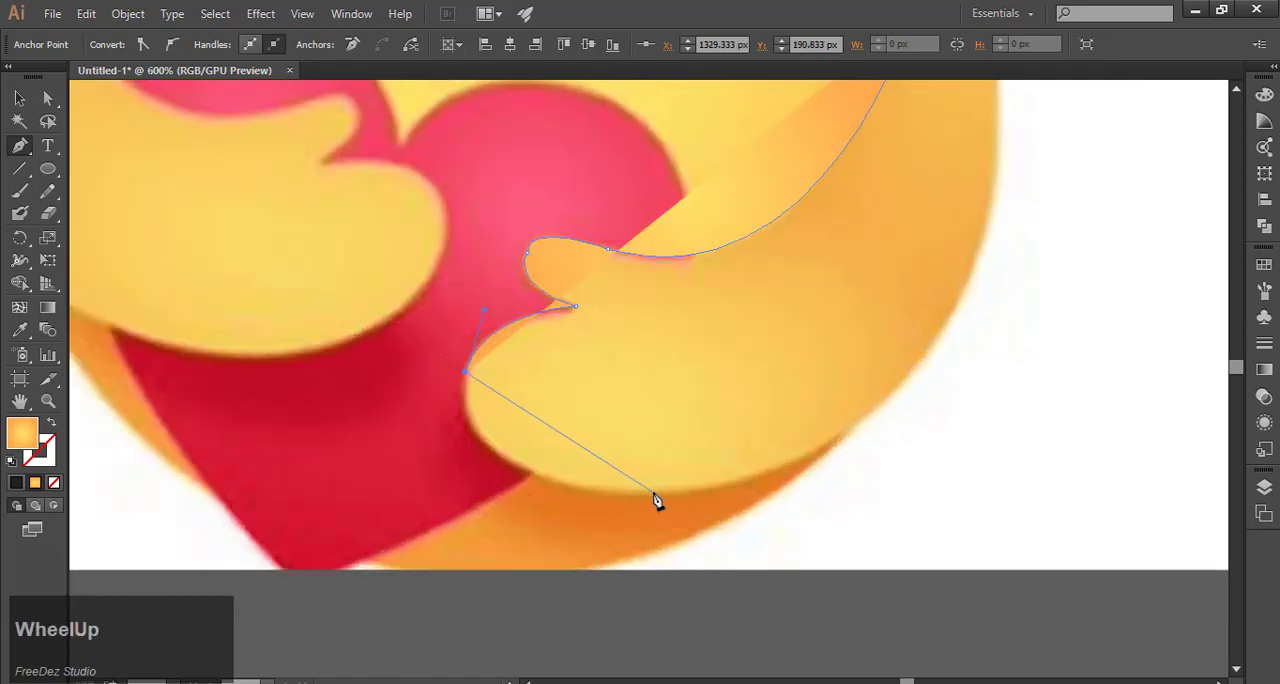
pyautogui.moveTo(652, 492); pyautogui.dragTo(877, 492)
pyautogui.click(653, 493)
pyautogui.scroll(-2, 831, 414)
pyautogui.scroll(2, 765, 333)
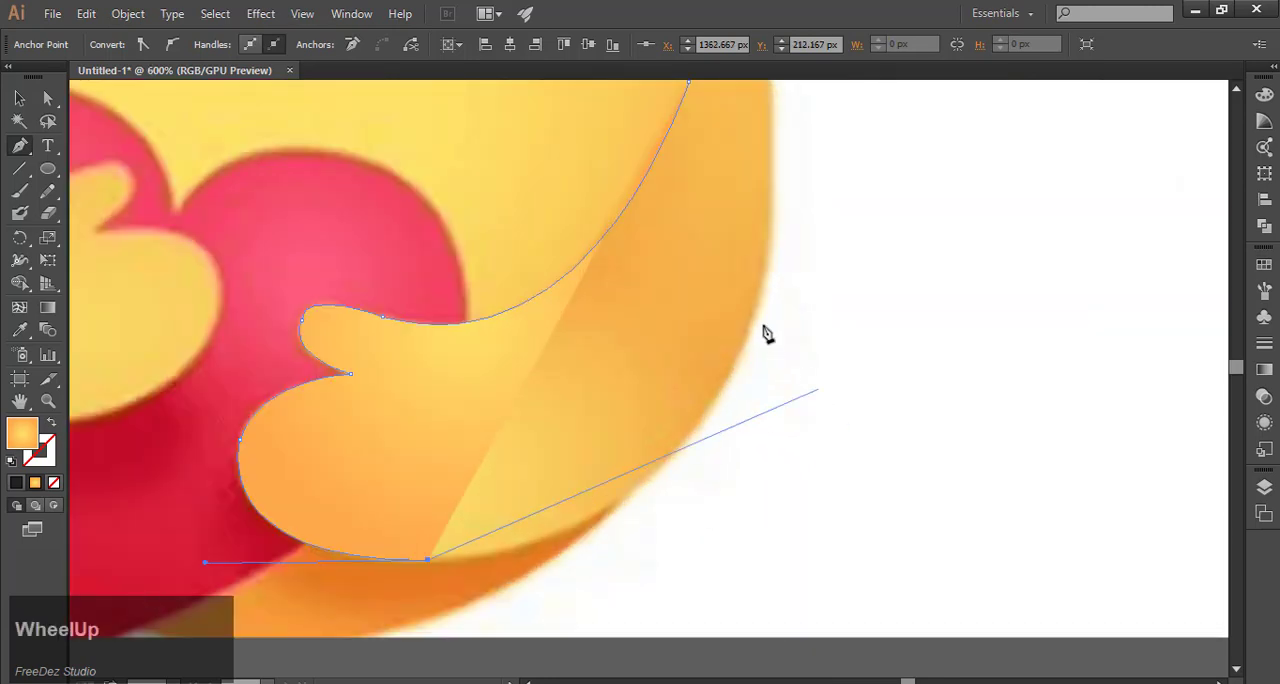
# Step: Extend the arm path along the lower outer edge of the arm and up the right side of the face, ending it there
pyautogui.moveTo(763, 300); pyautogui.dragTo(829, 124)
pyautogui.click(760, 384)
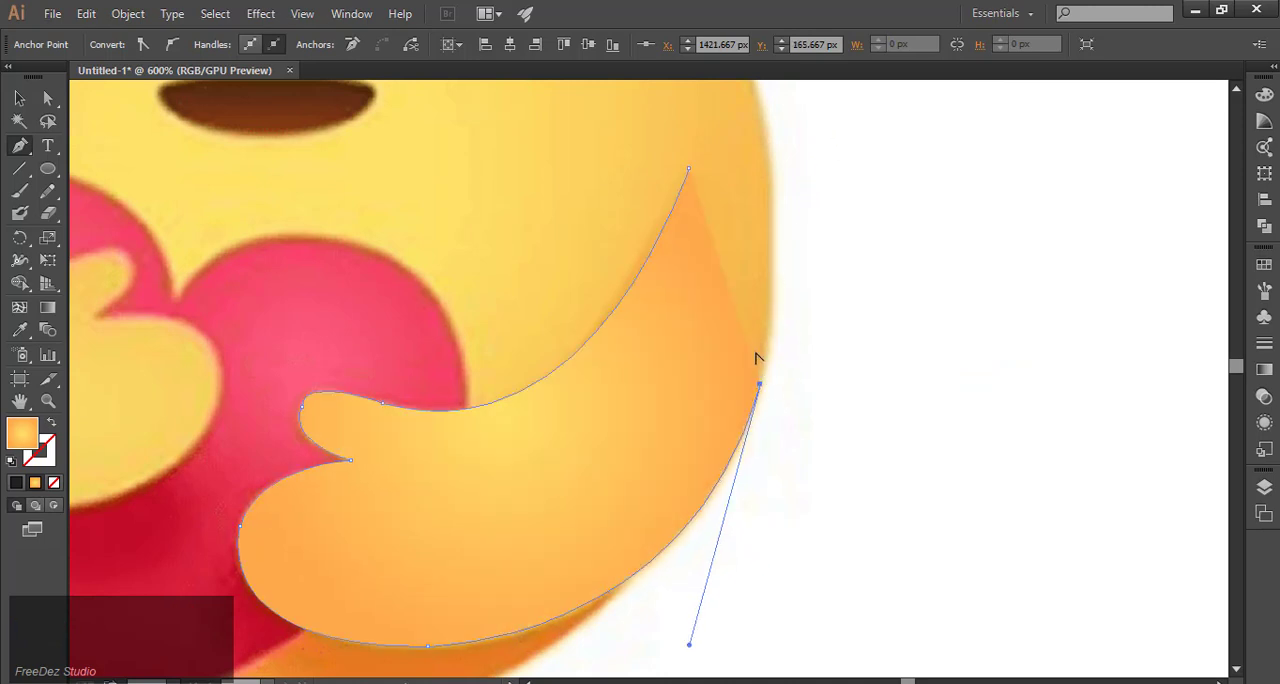
pyautogui.scroll(-4, 758, 358)
pyautogui.scroll(3, 766, 277)
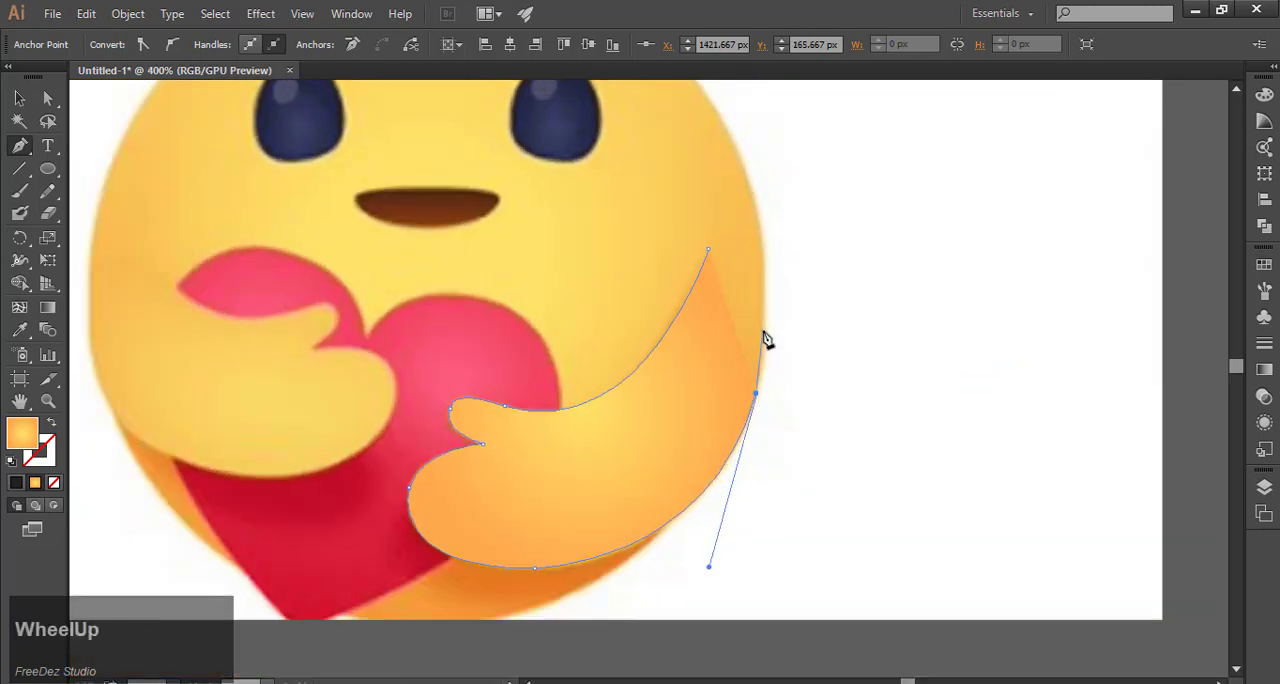
pyautogui.moveTo(756, 393); pyautogui.dragTo(763, 337)
pyautogui.press('alt')
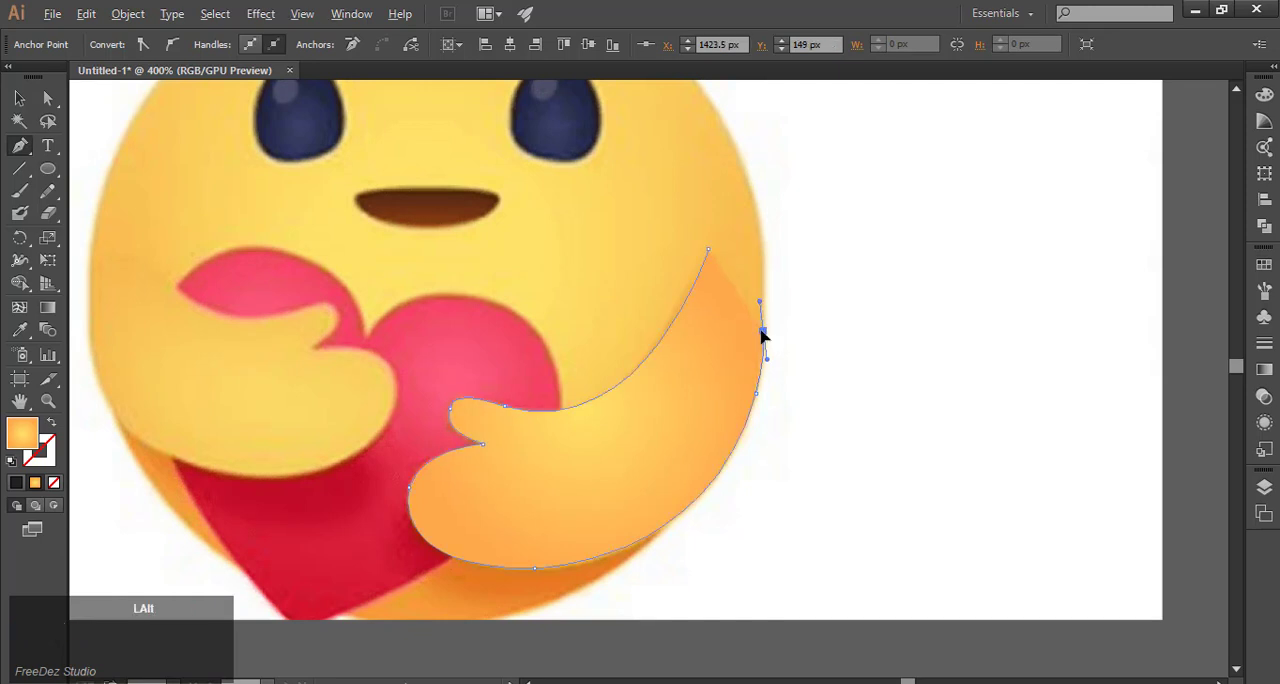
pyautogui.scroll(-1, 755, 250)
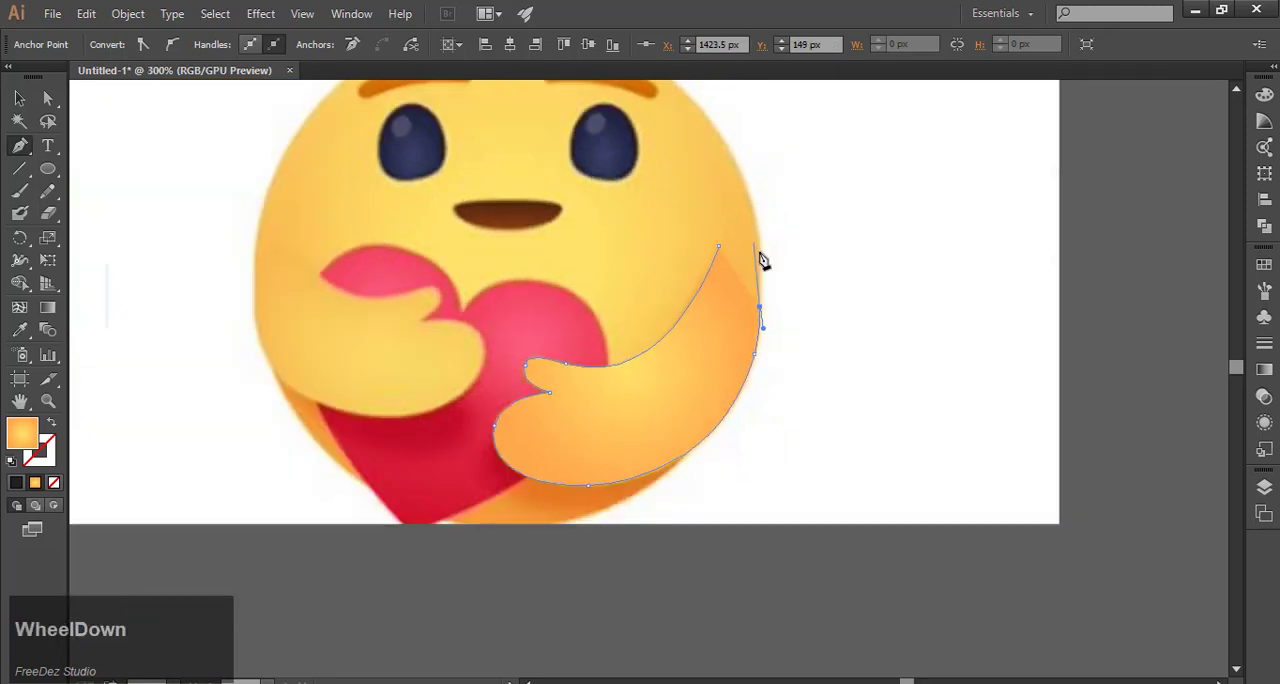
pyautogui.press('Escape')
pyautogui.scroll(-2, 738, 285)
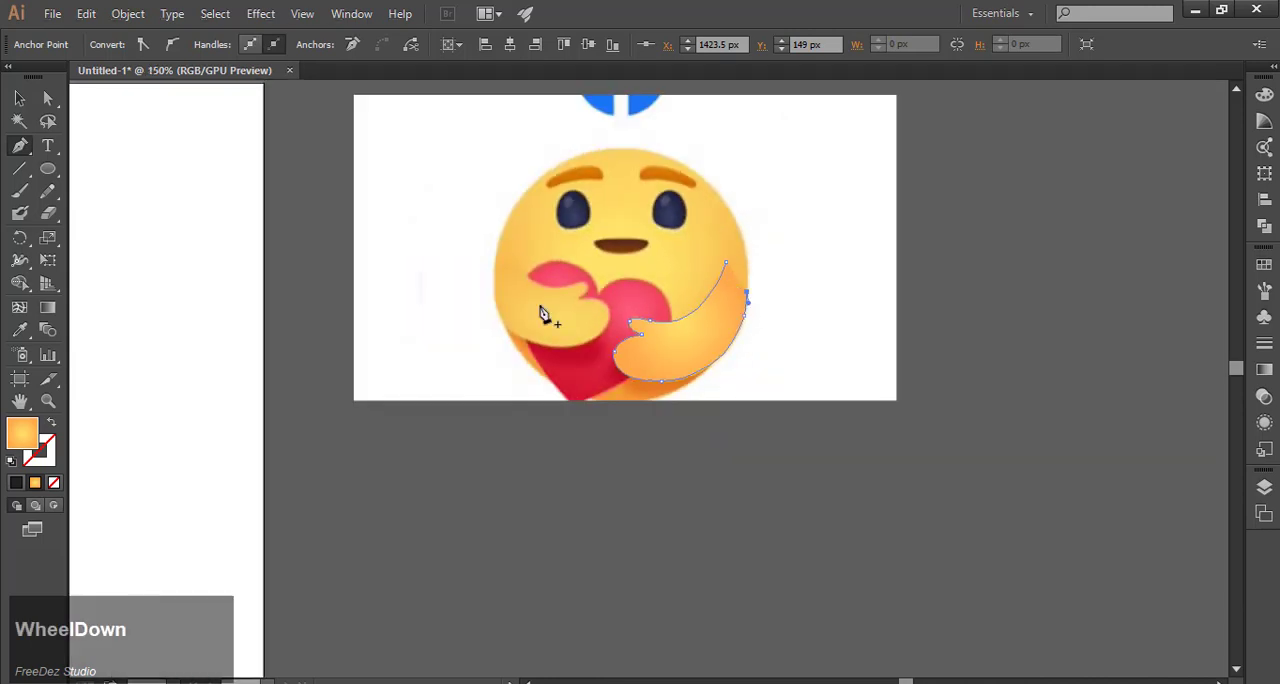
# Step: Move the traced arm onto the circle's lower right and enlarge it to just over half the circle's width, following the circle's edge
pyautogui.click(21, 99)
pyautogui.scroll(-2, 852, 338)
pyautogui.click(983, 321)
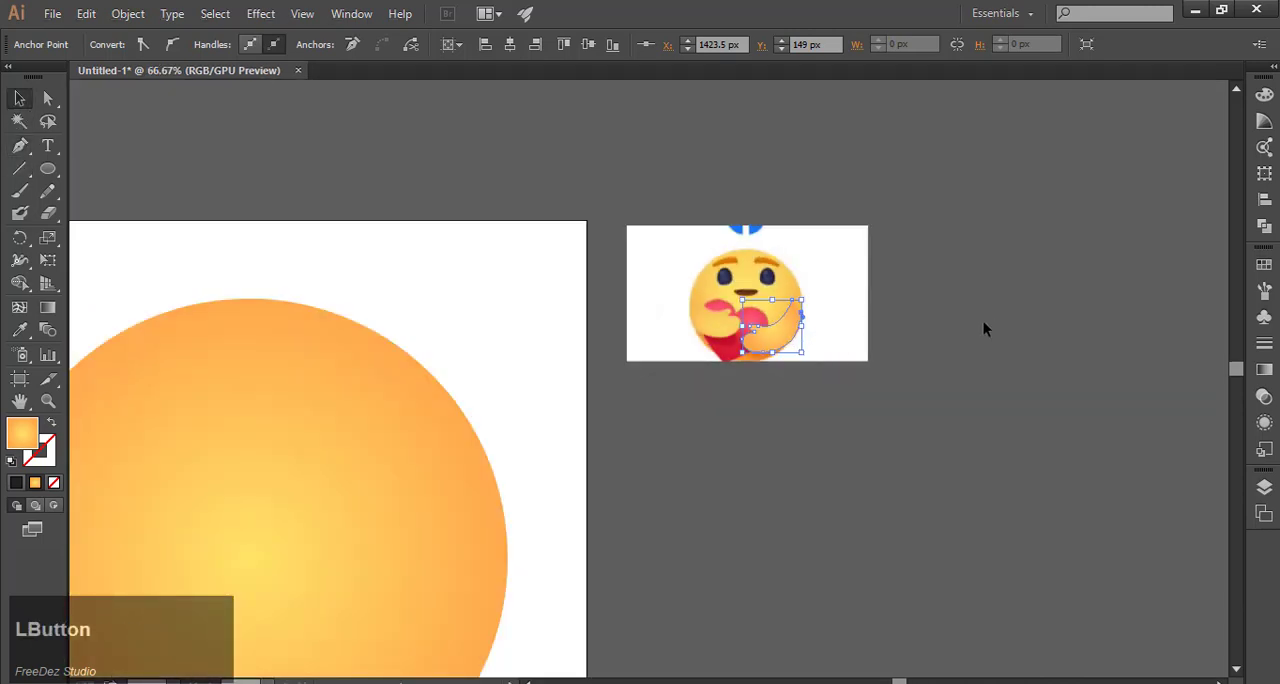
pyautogui.click(808, 340)
pyautogui.scroll(-2, 971, 257)
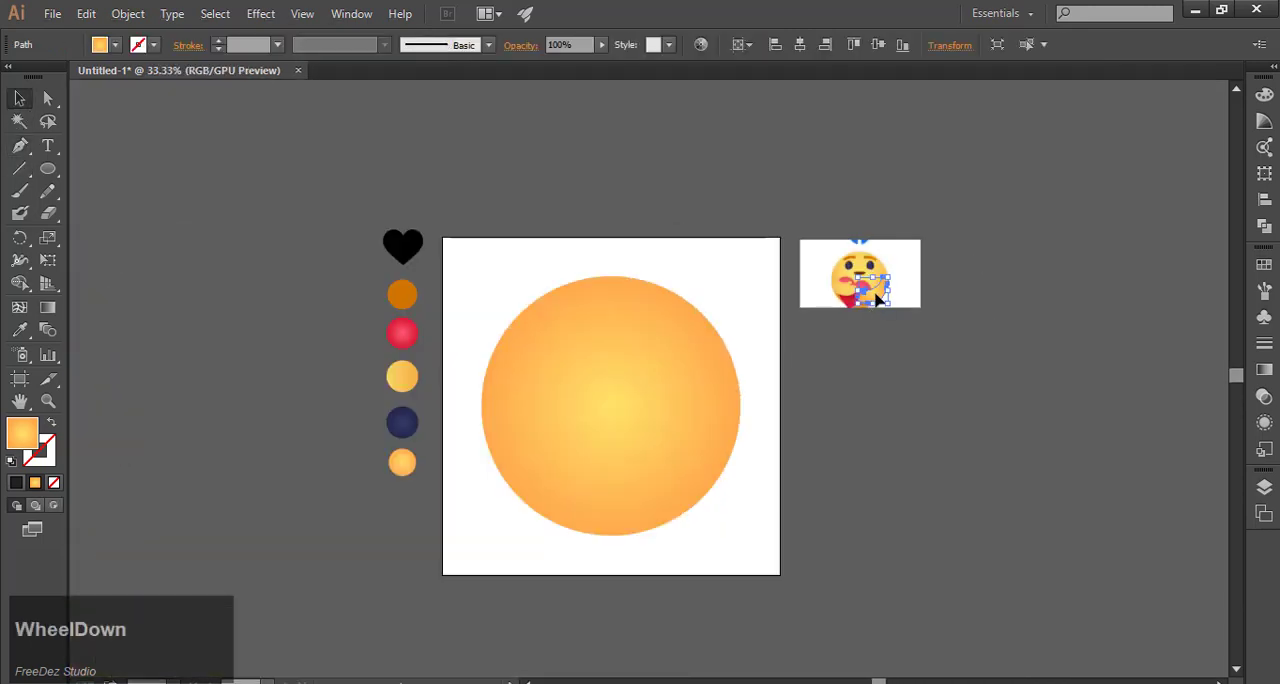
pyautogui.moveTo(880, 298); pyautogui.dragTo(749, 496)
pyautogui.moveTo(671, 446); pyautogui.dragTo(667, 477)
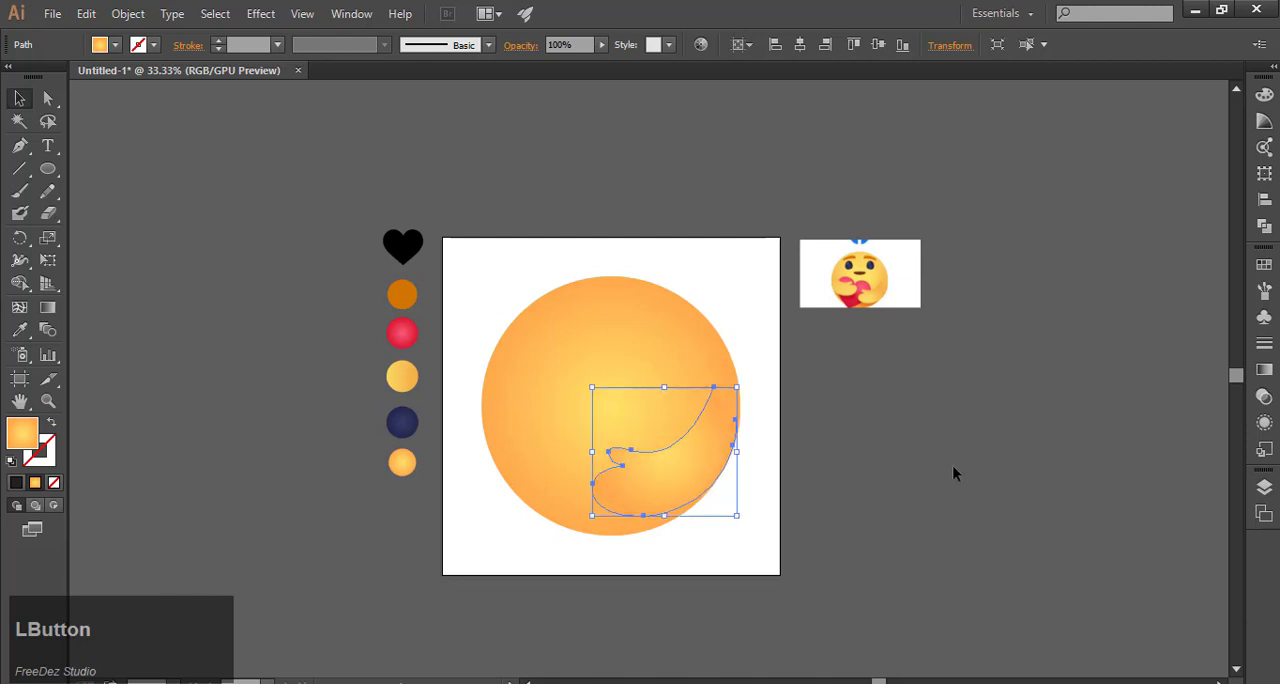
pyautogui.click(952, 465)
# Step: Fill the arm shape with the yellow-to-orange linear gradient sampled from the matching swatch
pyautogui.scroll(1, 663, 503)
pyautogui.click(614, 478)
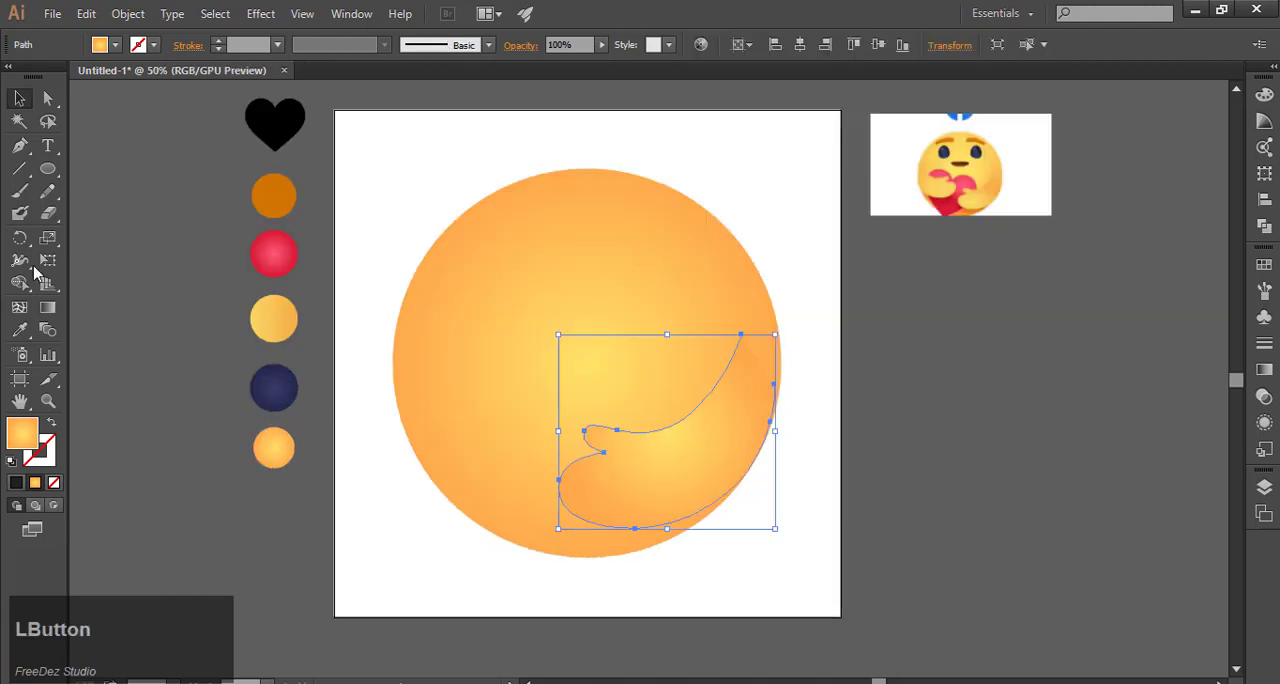
pyautogui.click(19, 330)
pyautogui.click(272, 322)
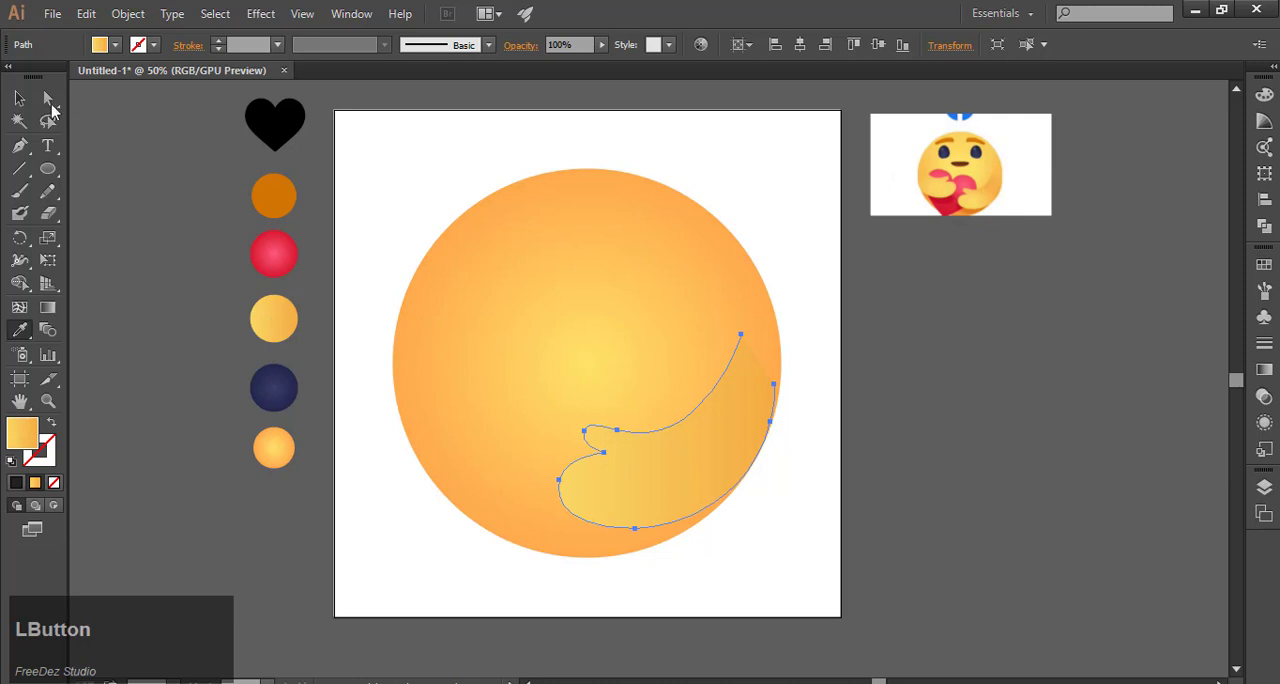
pyautogui.click(19, 98)
pyautogui.click(180, 234)
# Step: Create a copy of the arm reflected across the vertical axis and move it to the circle's lower left
pyautogui.click(620, 492)
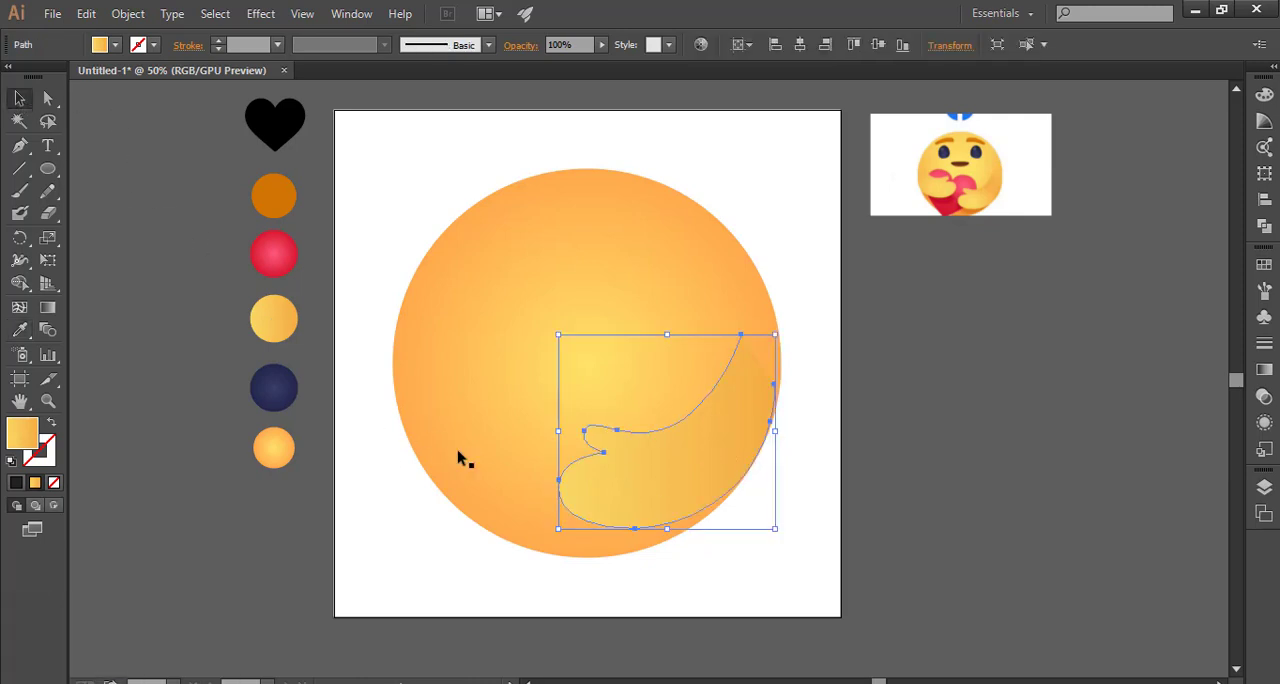
pyautogui.rightClick(695, 445)
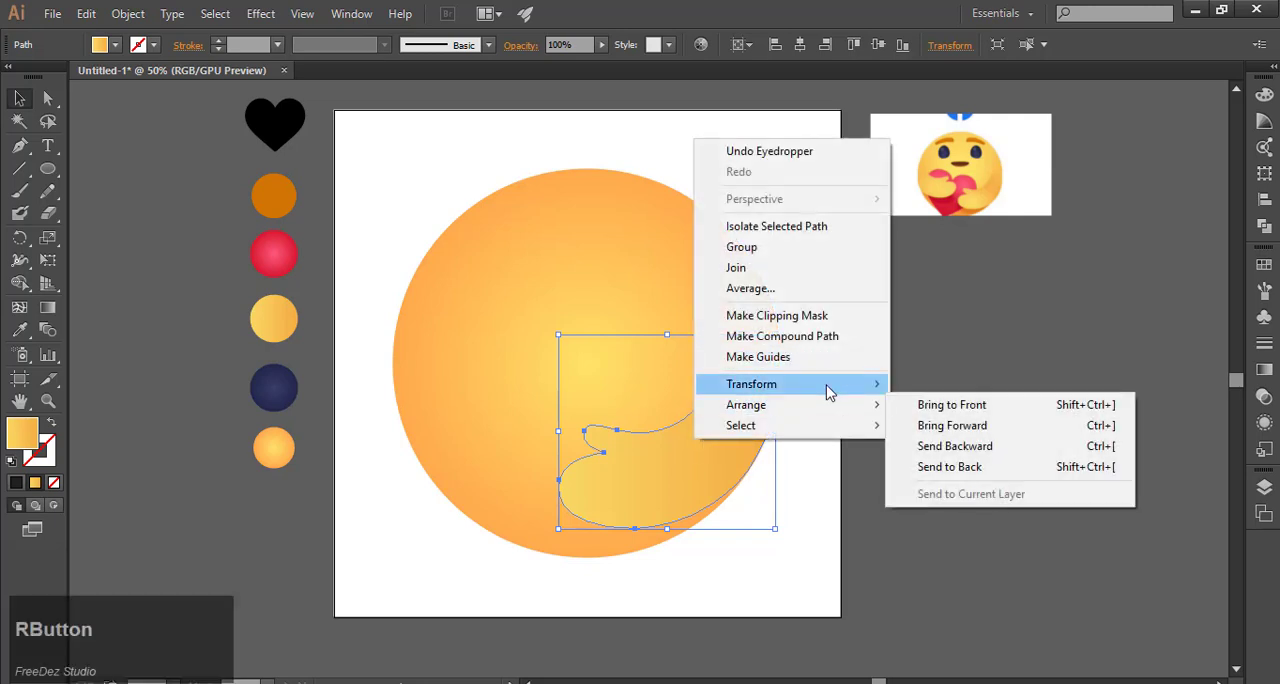
pyautogui.moveTo(828, 390)
pyautogui.click(936, 452)
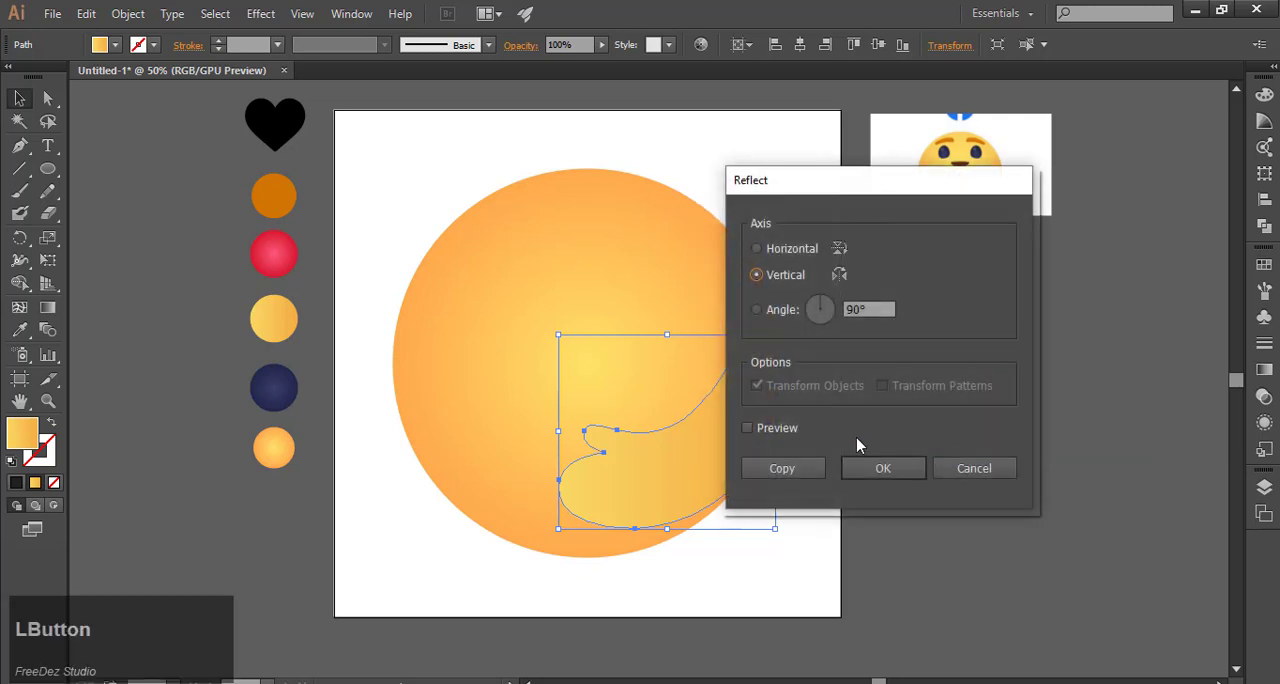
pyautogui.click(750, 428)
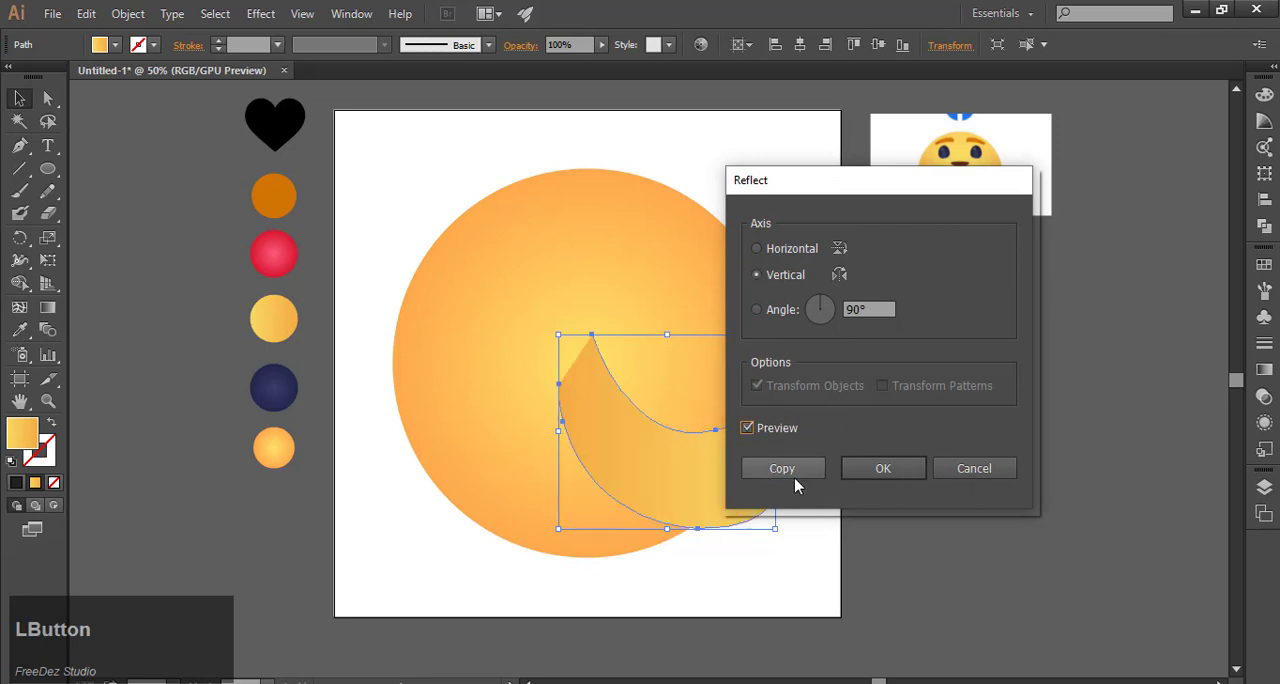
pyautogui.click(783, 468)
pyautogui.moveTo(662, 467); pyautogui.dragTo(501, 467)
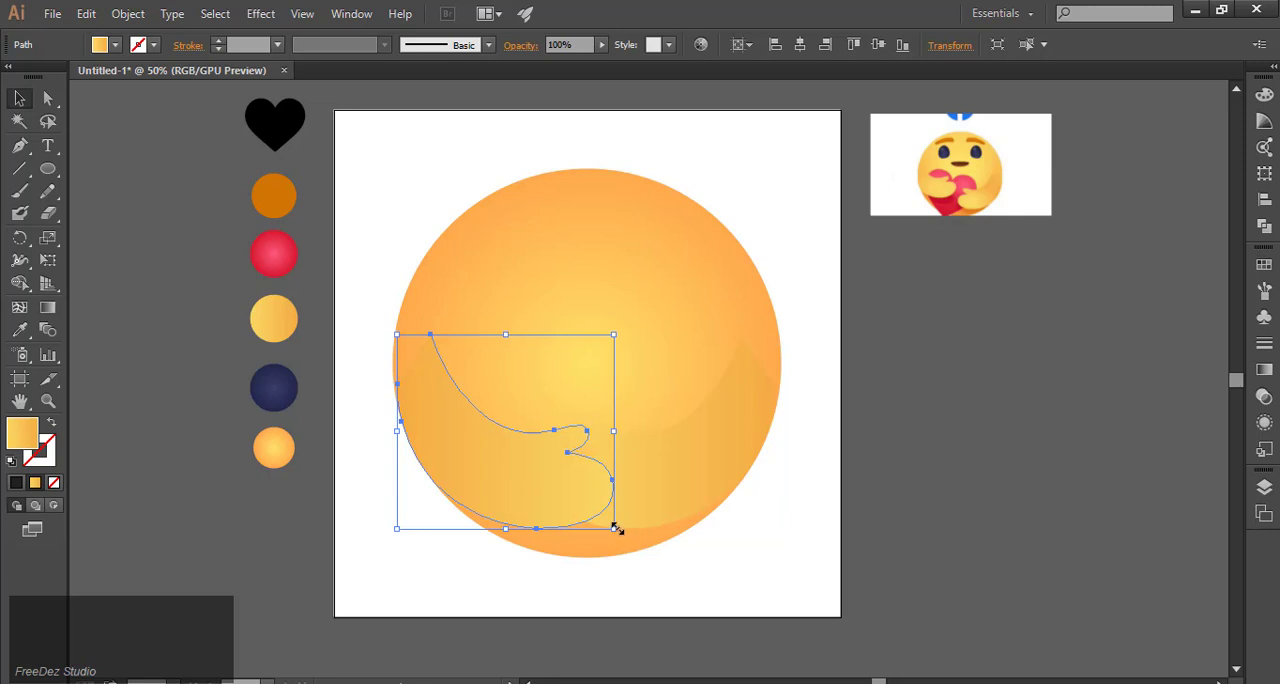
# Step: Scale the left arm down to about three quarters of its size and rotate it counterclockwise so it follows the circle's left edge
pyautogui.moveTo(614, 528); pyautogui.dragTo(590, 516)
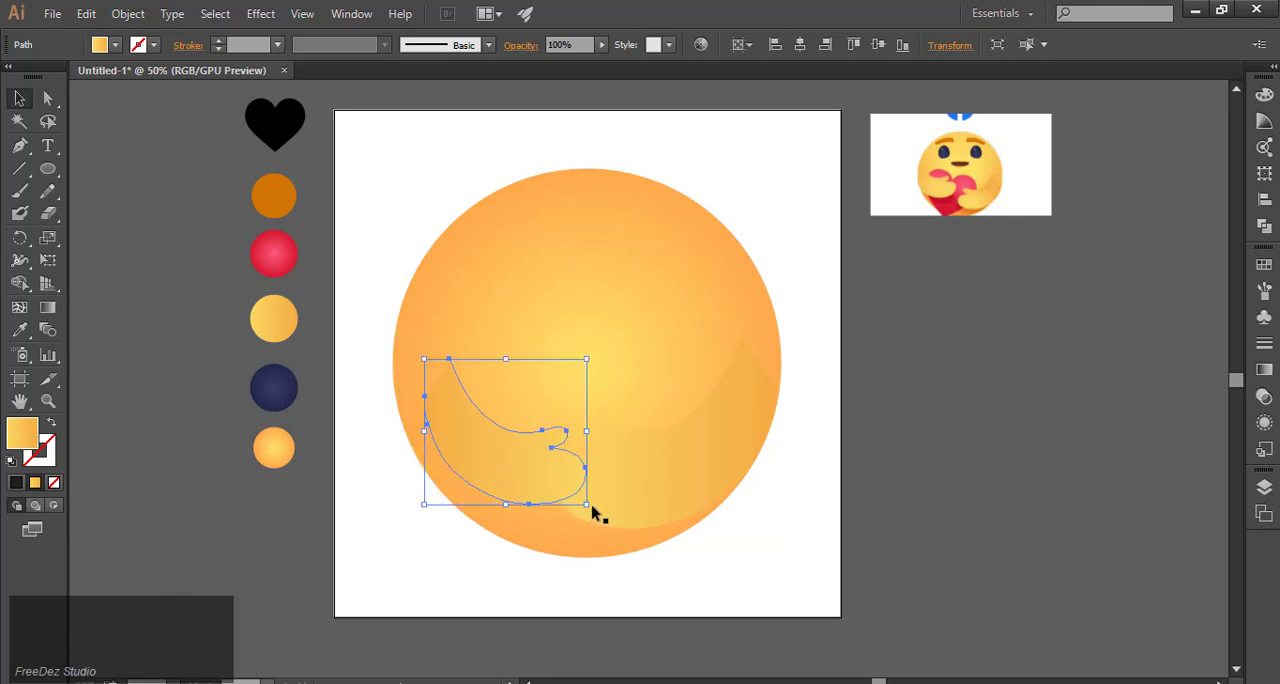
pyautogui.moveTo(591, 511); pyautogui.dragTo(517, 460)
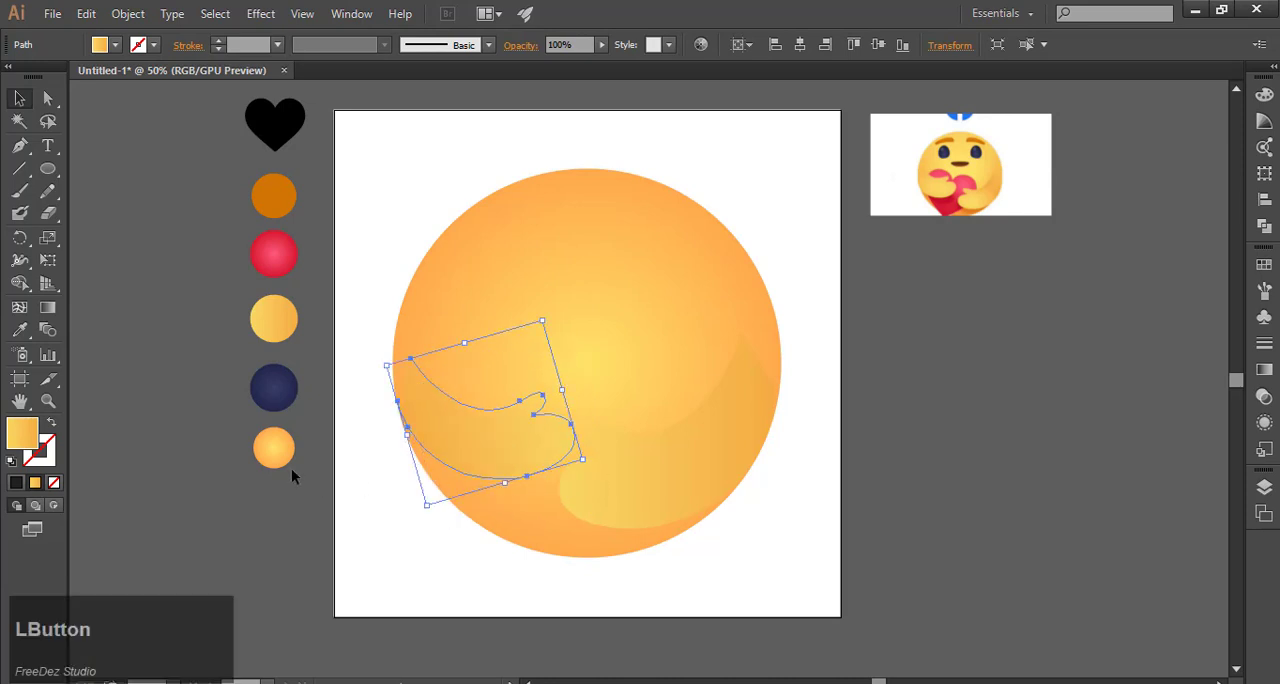
pyautogui.click(202, 367)
# Step: Move the black heart onto the centre of the face, bring it in front of the circle and enlarge it to about half the circle's width
pyautogui.scroll(-1, 315, 360)
pyautogui.moveTo(288, 203); pyautogui.dragTo(503, 344)
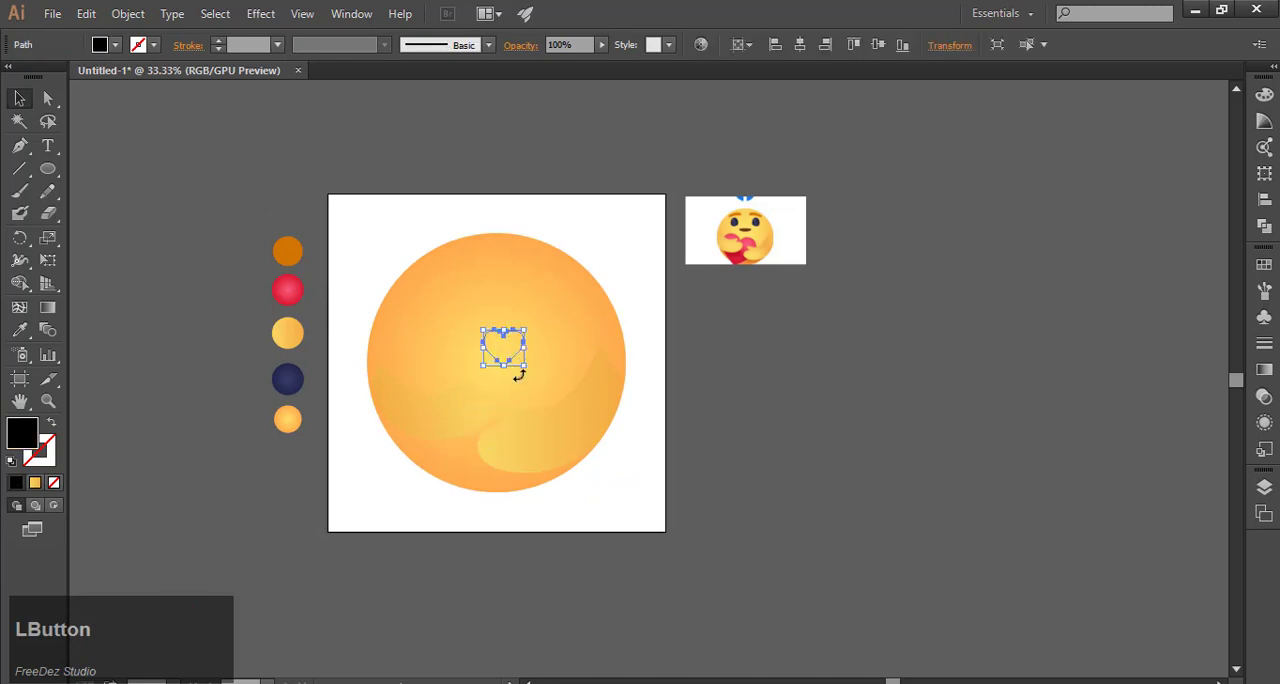
pyautogui.press('ctrl')
pyautogui.hotkey('ctrl', ']')
pyautogui.hotkey('ctrl', ']')
pyautogui.hotkey('ctrl', ']')
pyautogui.hotkey('ctrl', ']')
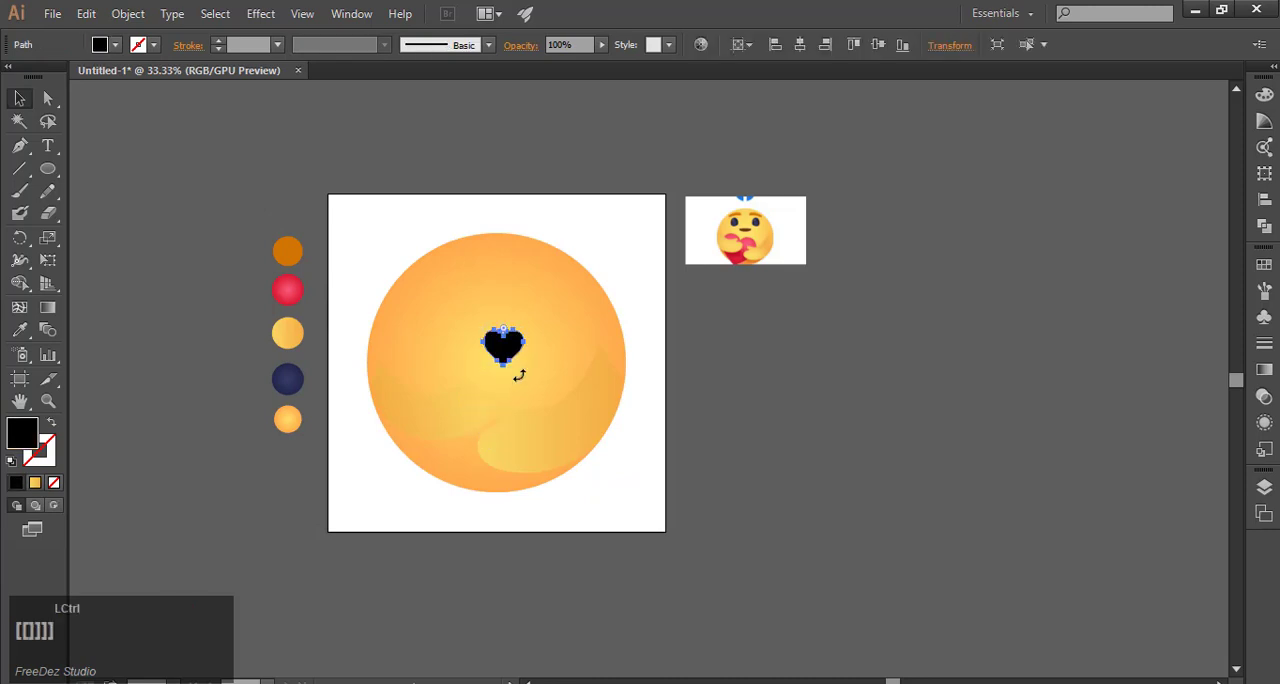
pyautogui.moveTo(523, 366); pyautogui.dragTo(569, 413)
# Step: Fill the heart with the red radial gradient from the matching swatch and tilt it about 15 degrees clockwise
pyautogui.click(19, 336)
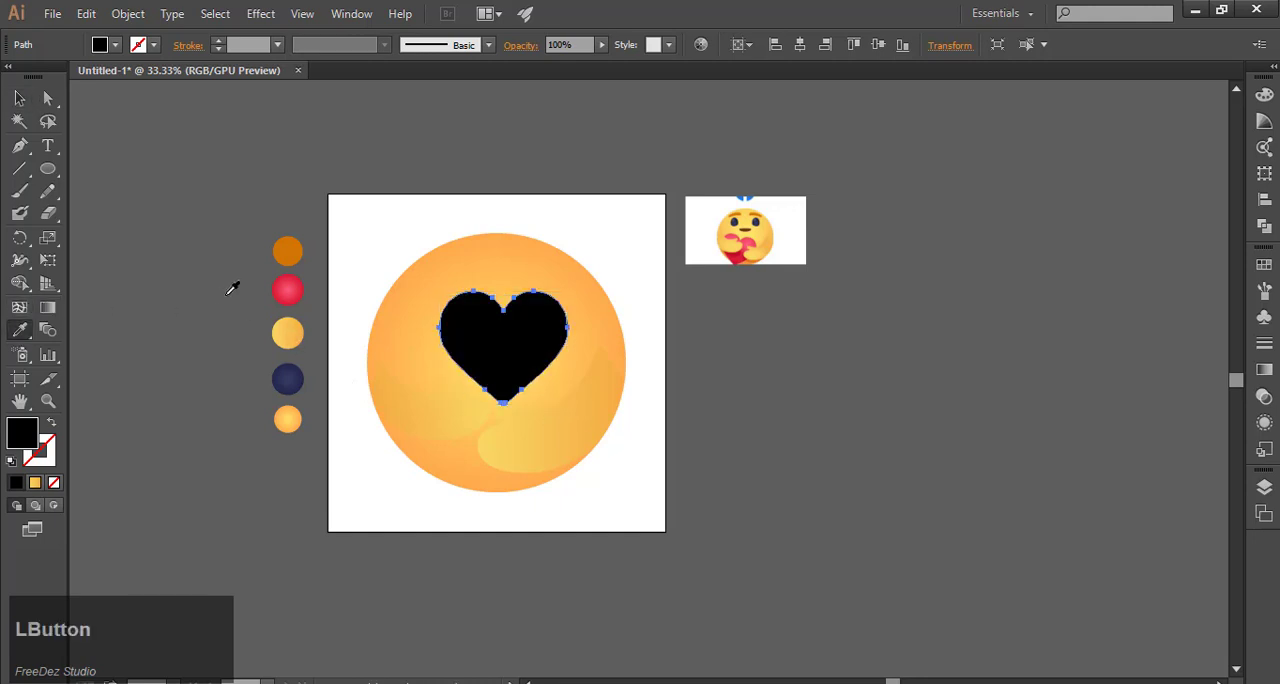
pyautogui.click(293, 287)
pyautogui.click(19, 98)
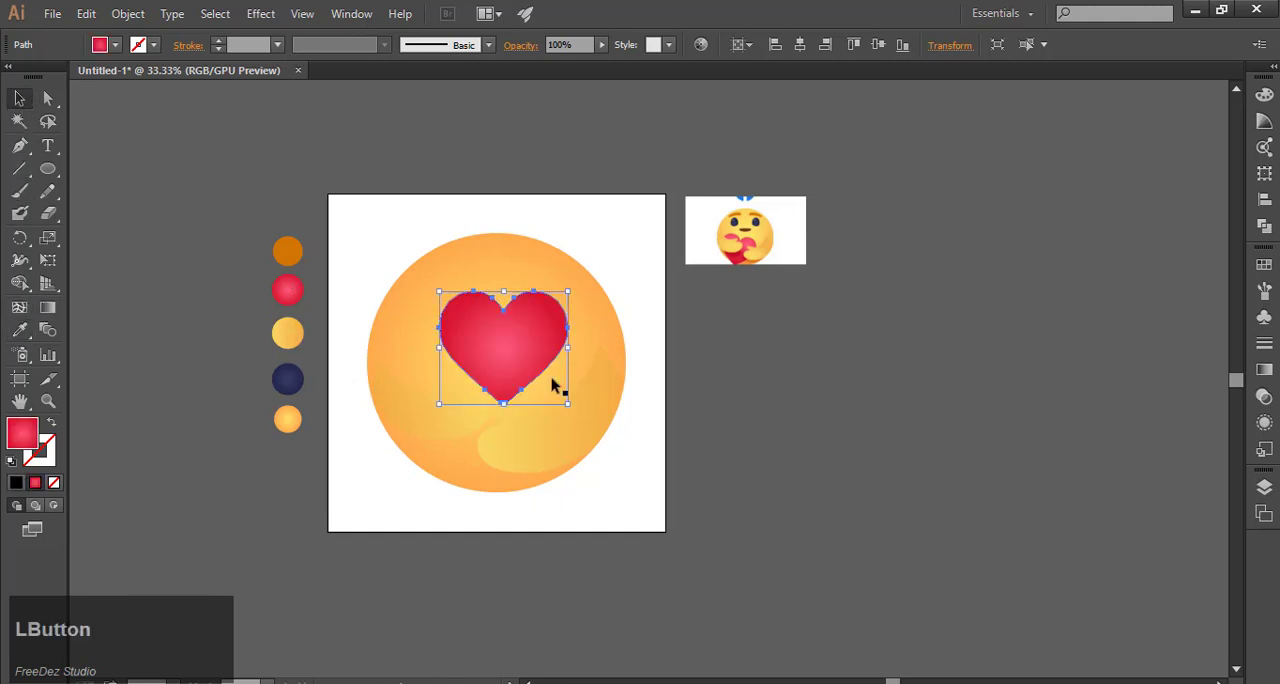
pyautogui.moveTo(575, 287); pyautogui.dragTo(591, 309)
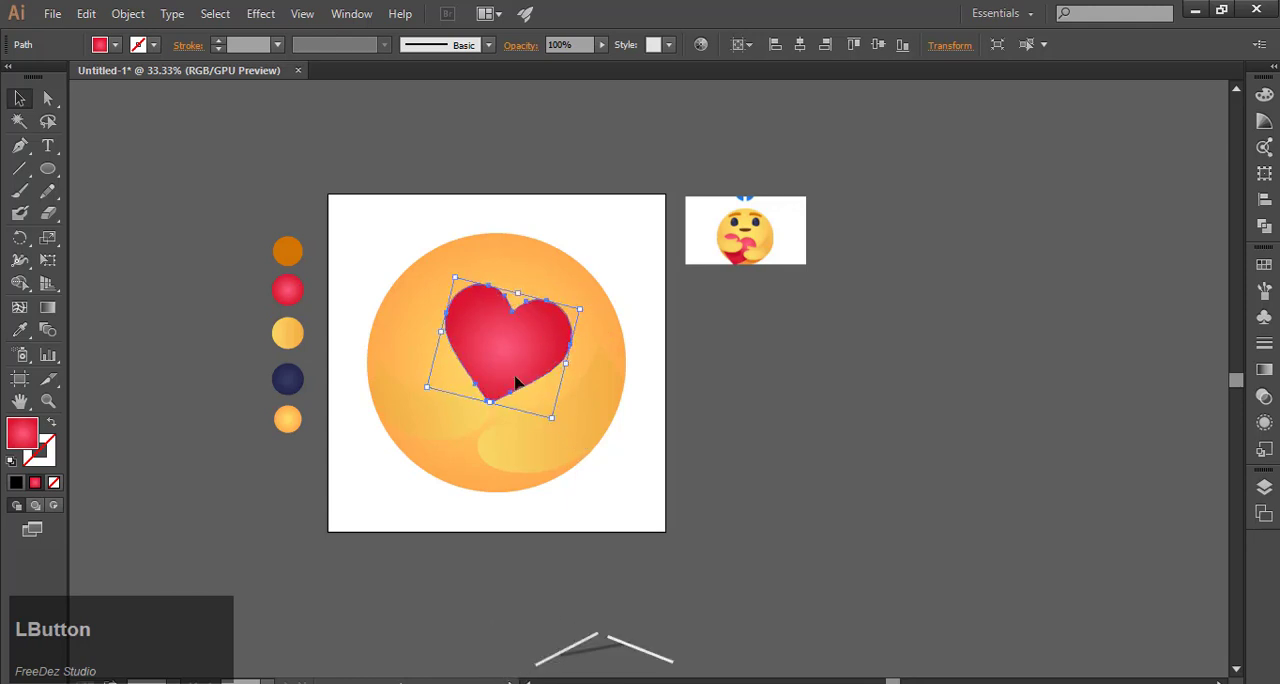
# Step: Move the heart to the lower middle of the face and stack it behind both hugging arms
pyautogui.moveTo(516, 383); pyautogui.dragTo(493, 448)
pyautogui.hotkey('ctrl', 'shift', 'b')
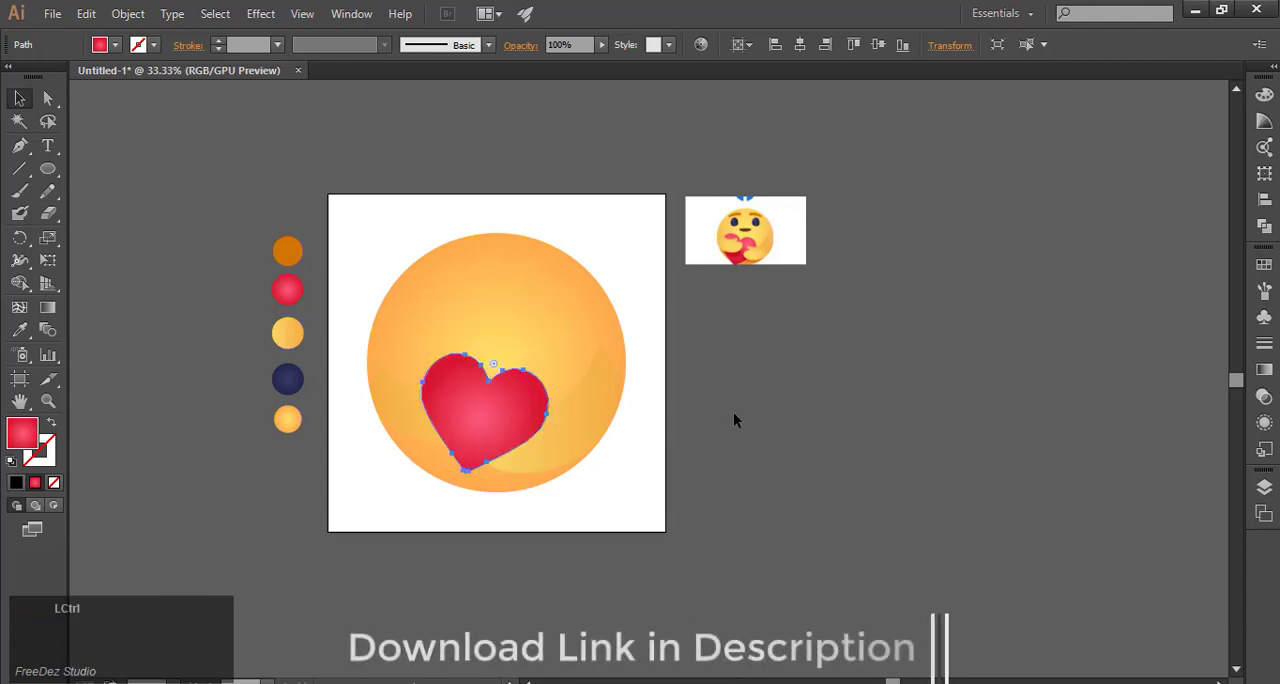
pyautogui.hotkey('ctrl', '[')
pyautogui.hotkey('ctrl', '[')
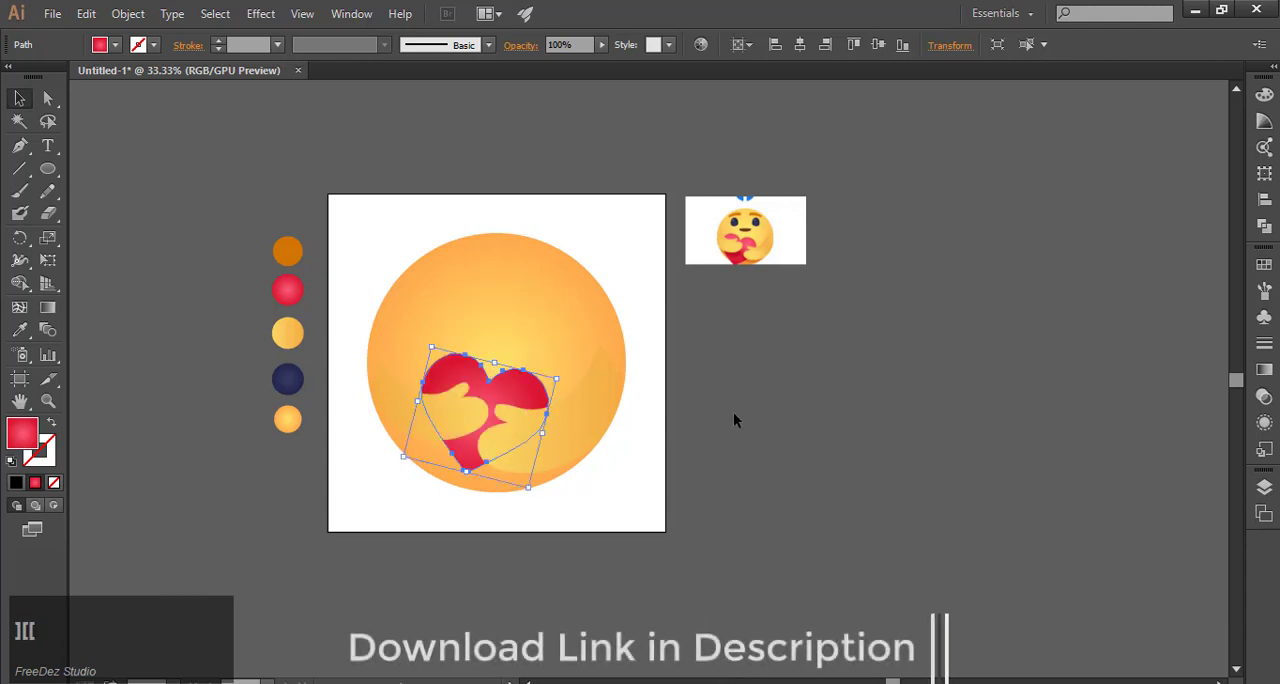
pyautogui.click(733, 412)
# Step: Enlarge the heart slightly so it extends a little further past the left hand
pyautogui.click(520, 385)
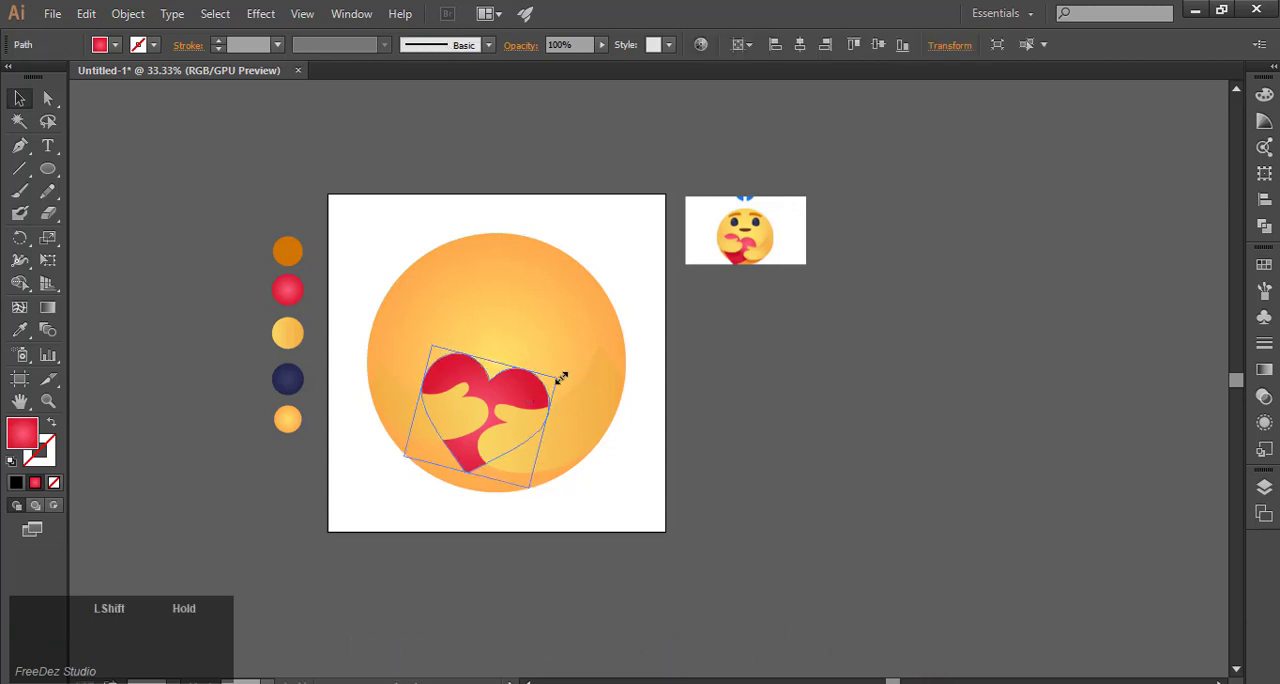
pyautogui.click(468, 464)
pyautogui.click(531, 395)
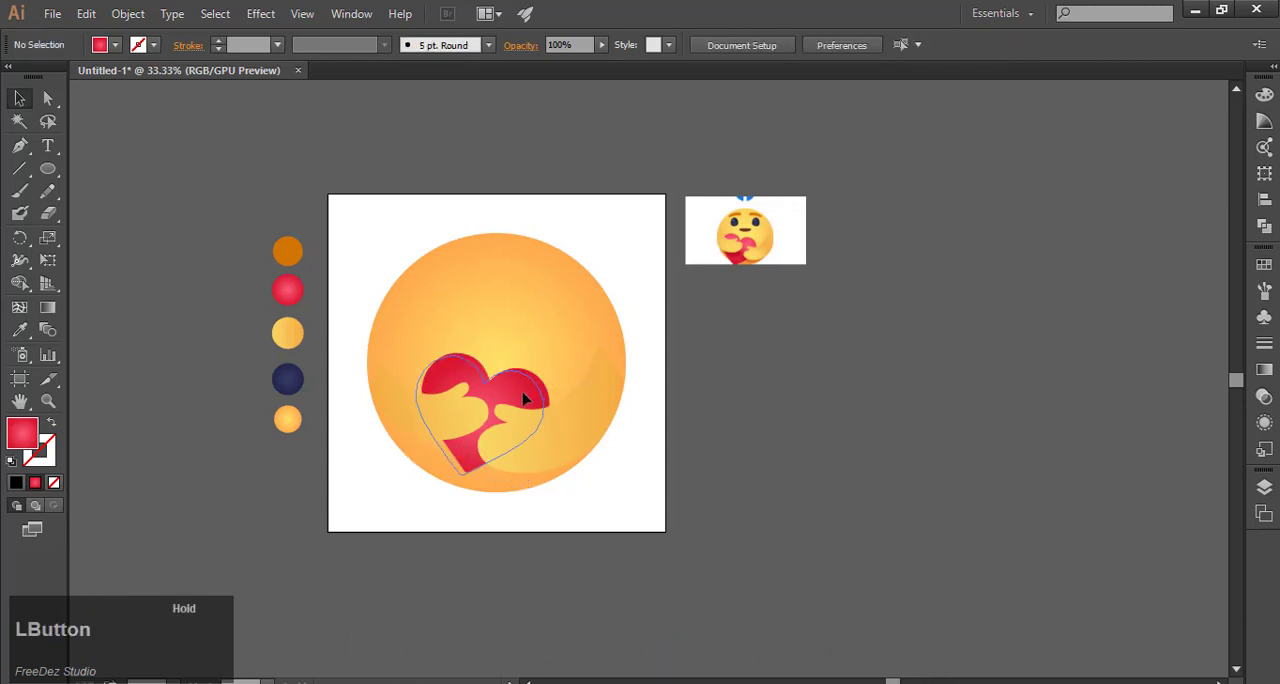
pyautogui.moveTo(551, 381); pyautogui.dragTo(660, 397)
pyautogui.click(520, 358)
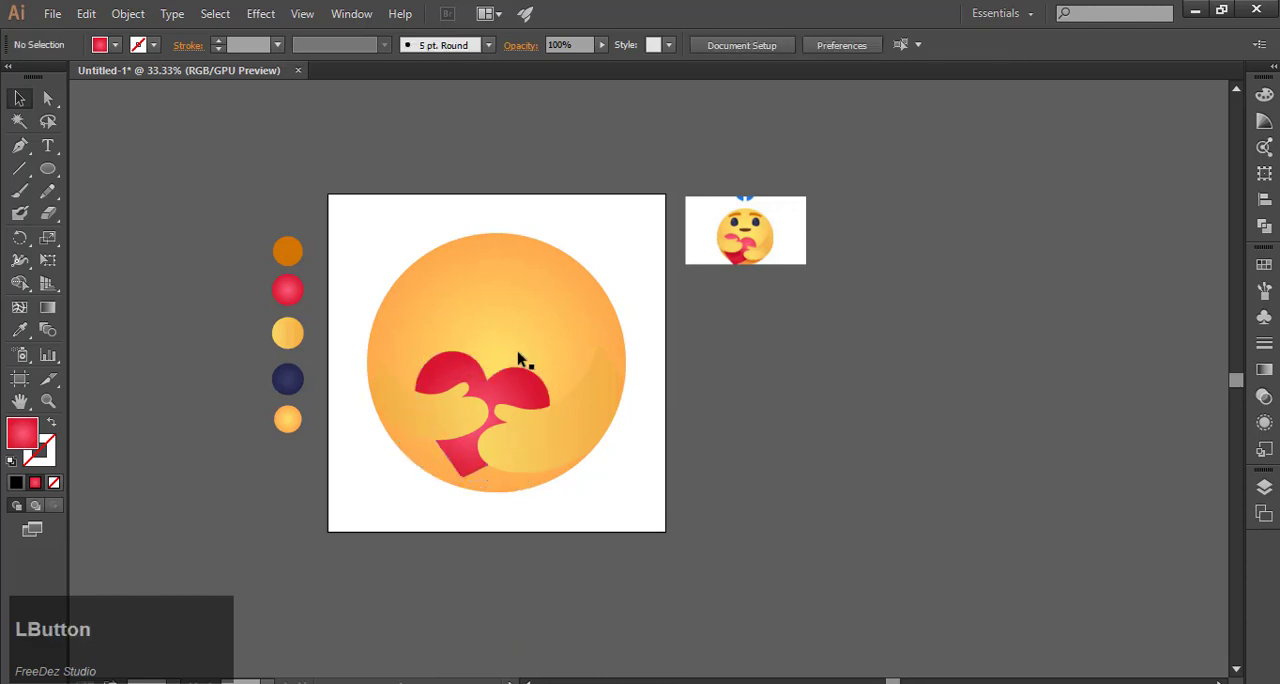
# Step: Trace the left eye of the reference emoji with the Pen tool as a closed, curved egg-shaped path
pyautogui.scroll(4, 785, 220)
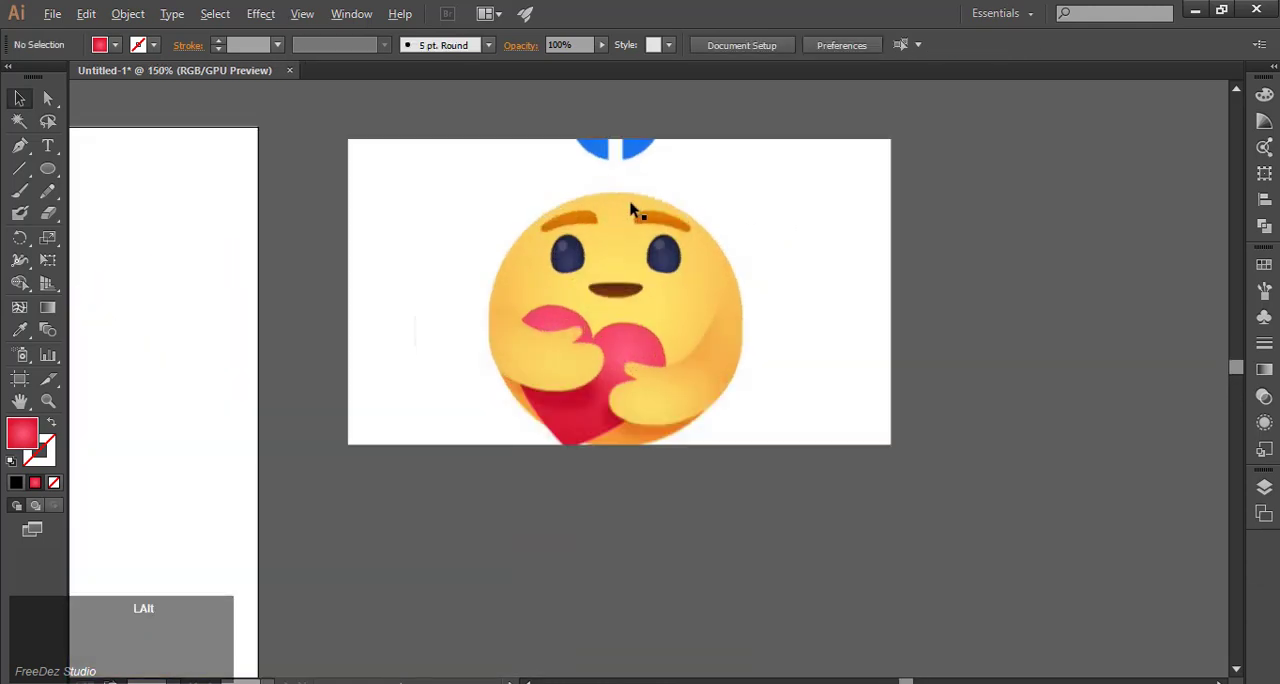
pyautogui.scroll(3, 634, 206)
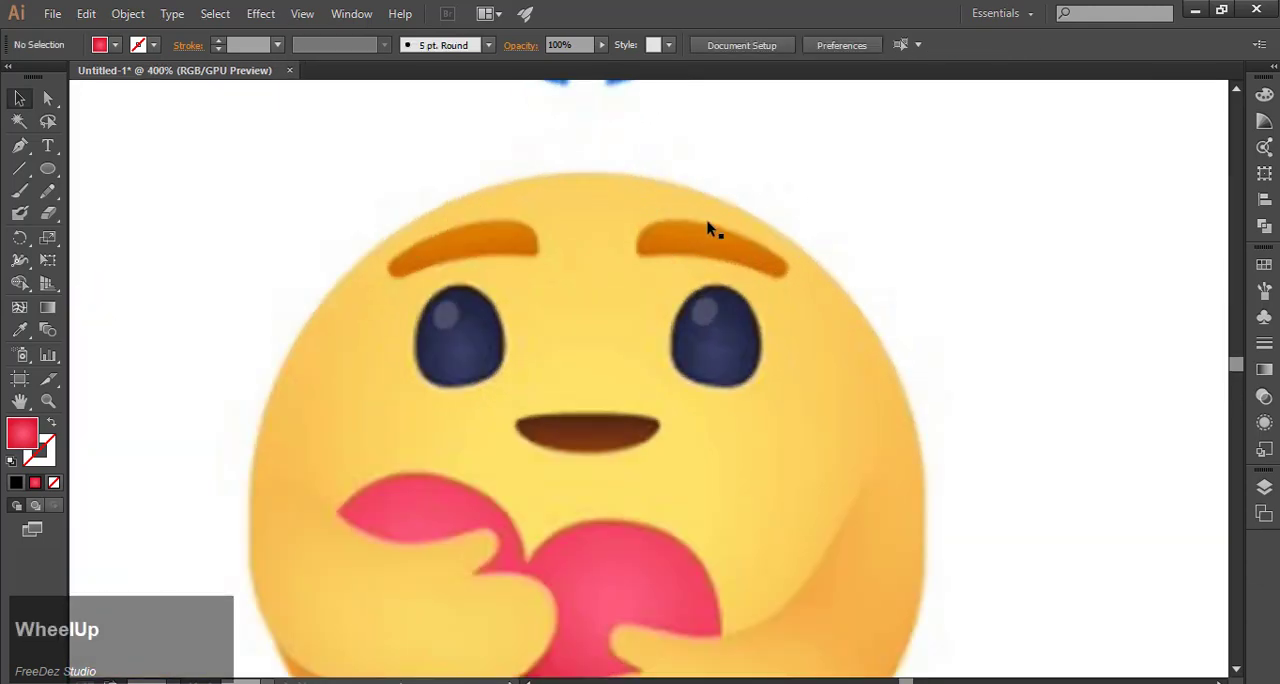
pyautogui.click(20, 145)
pyautogui.scroll(1, 447, 310)
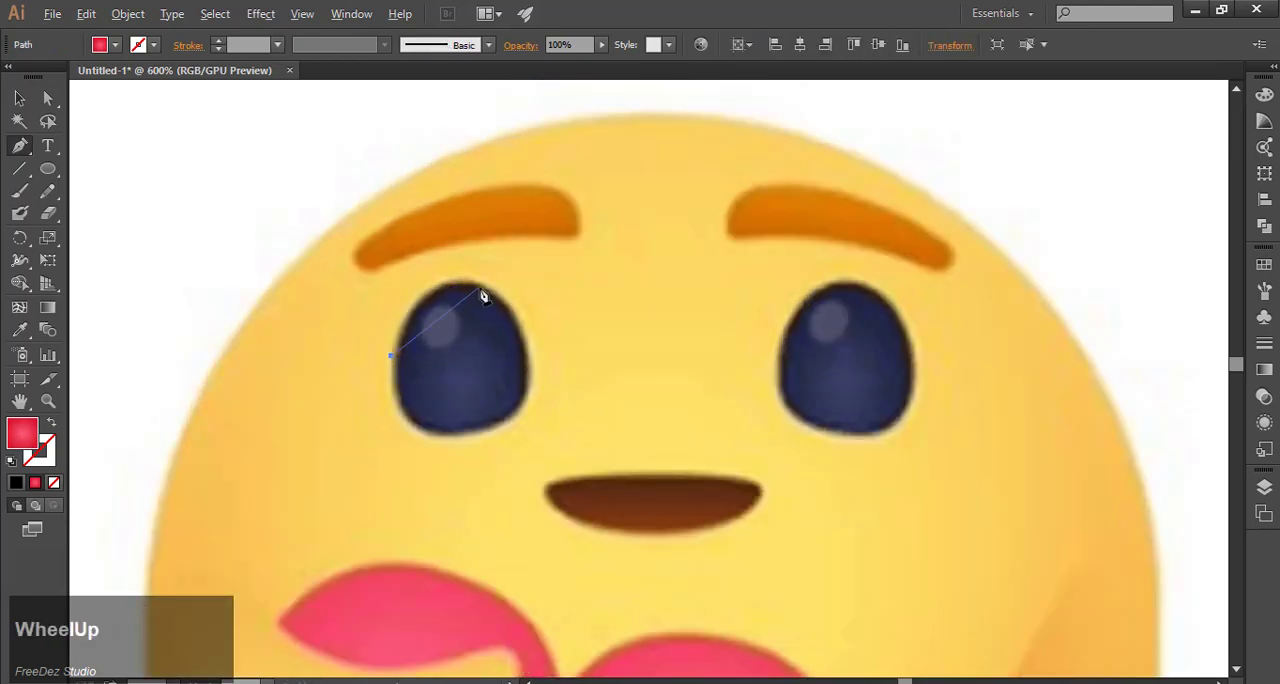
pyautogui.moveTo(478, 286); pyautogui.dragTo(532, 316)
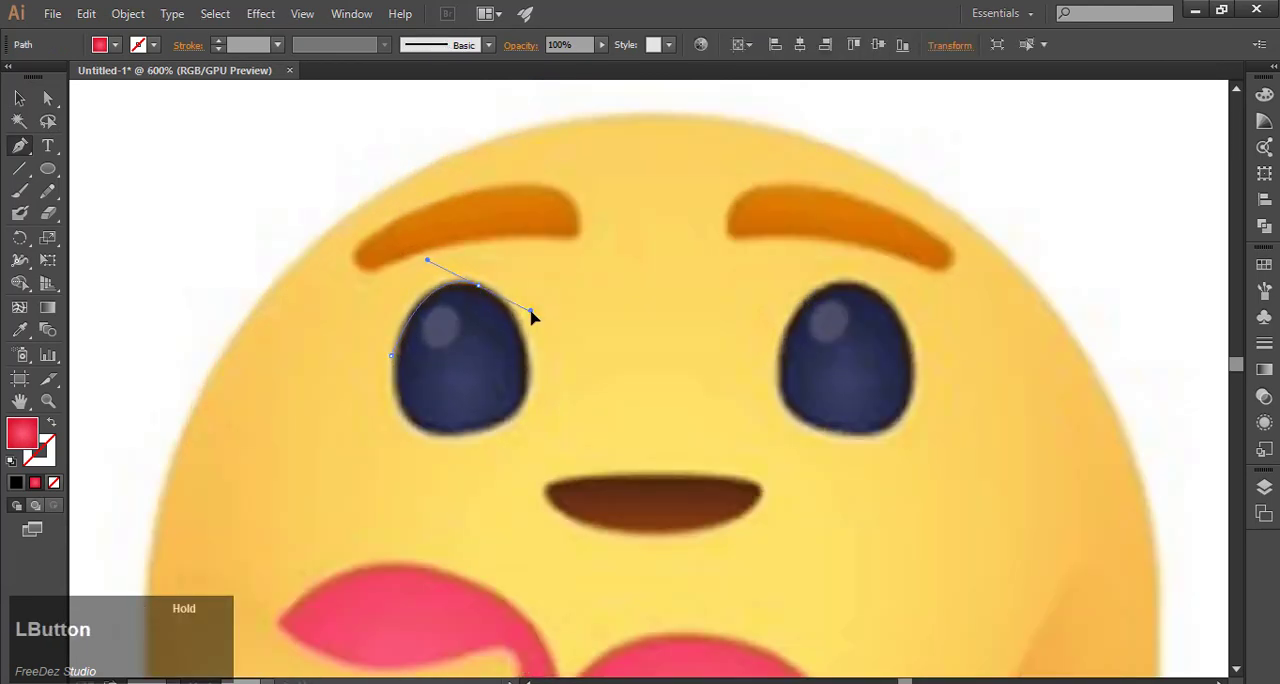
pyautogui.keyDown('alt'); pyautogui.click(479, 289); pyautogui.keyUp('alt')
pyautogui.moveTo(524, 369); pyautogui.dragTo(434, 413)
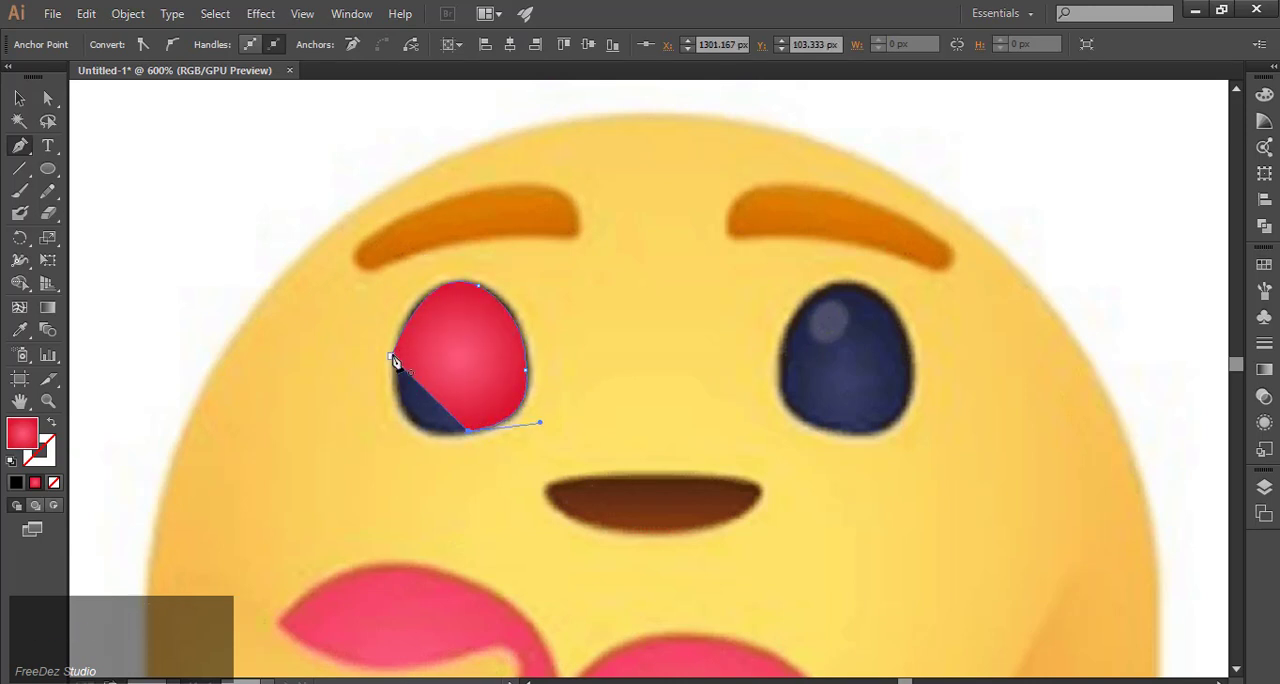
pyautogui.moveTo(392, 357); pyautogui.dragTo(391, 261)
# Step: Move the traced eye from the reference image onto the upper part of the large face and scale it up proportionally
pyautogui.scroll(-4, 267, 321)
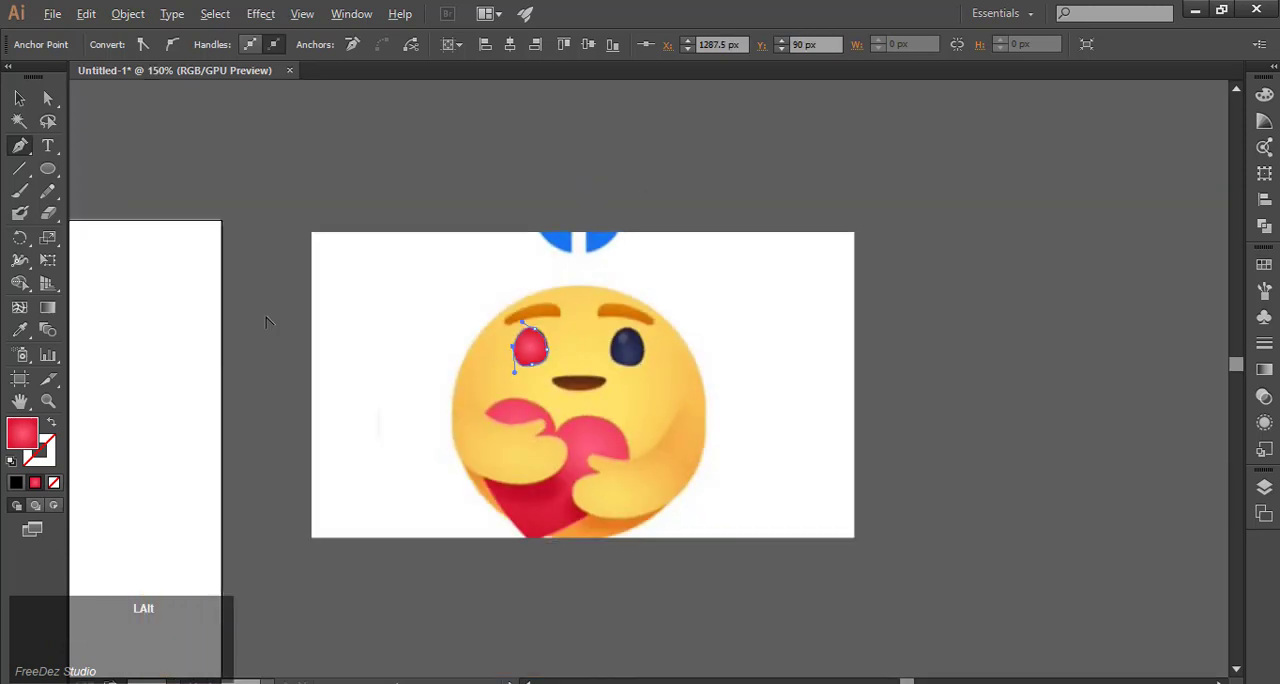
pyautogui.click(21, 103)
pyautogui.scroll(-2, 680, 371)
pyautogui.scroll(-1, 767, 316)
pyautogui.scroll(1, 767, 316)
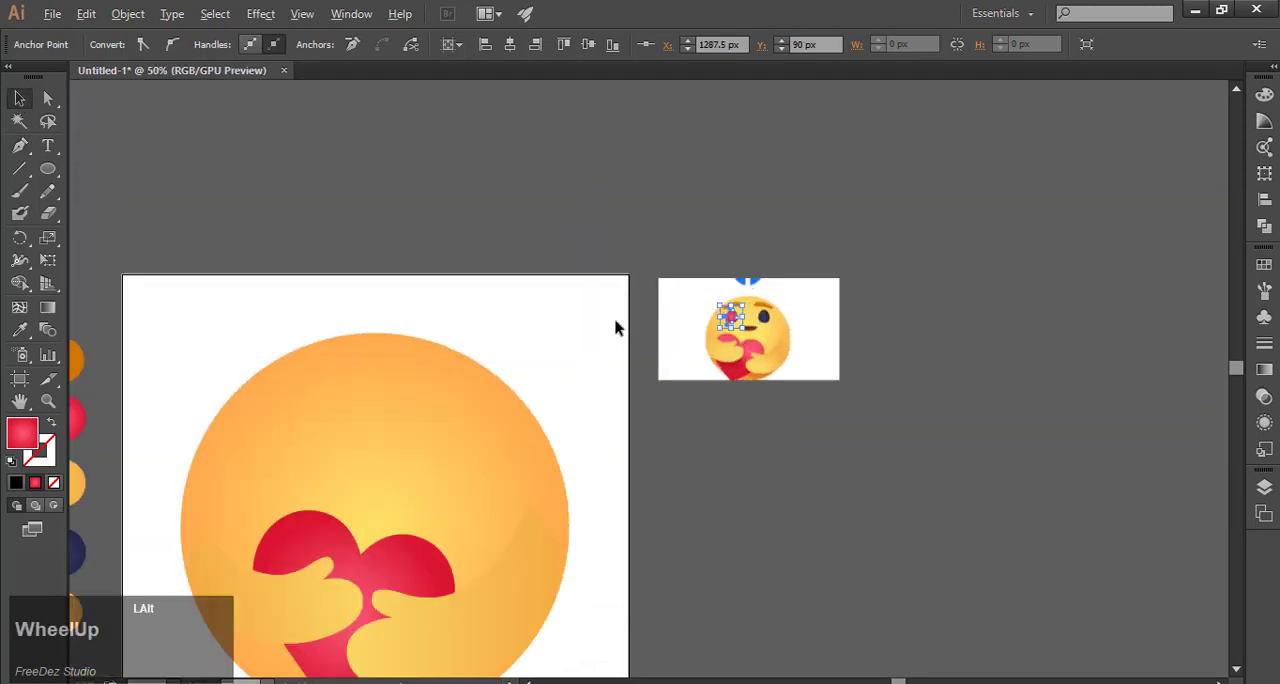
pyautogui.moveTo(770, 316); pyautogui.dragTo(279, 439)
pyautogui.scroll(-2, 737, 360)
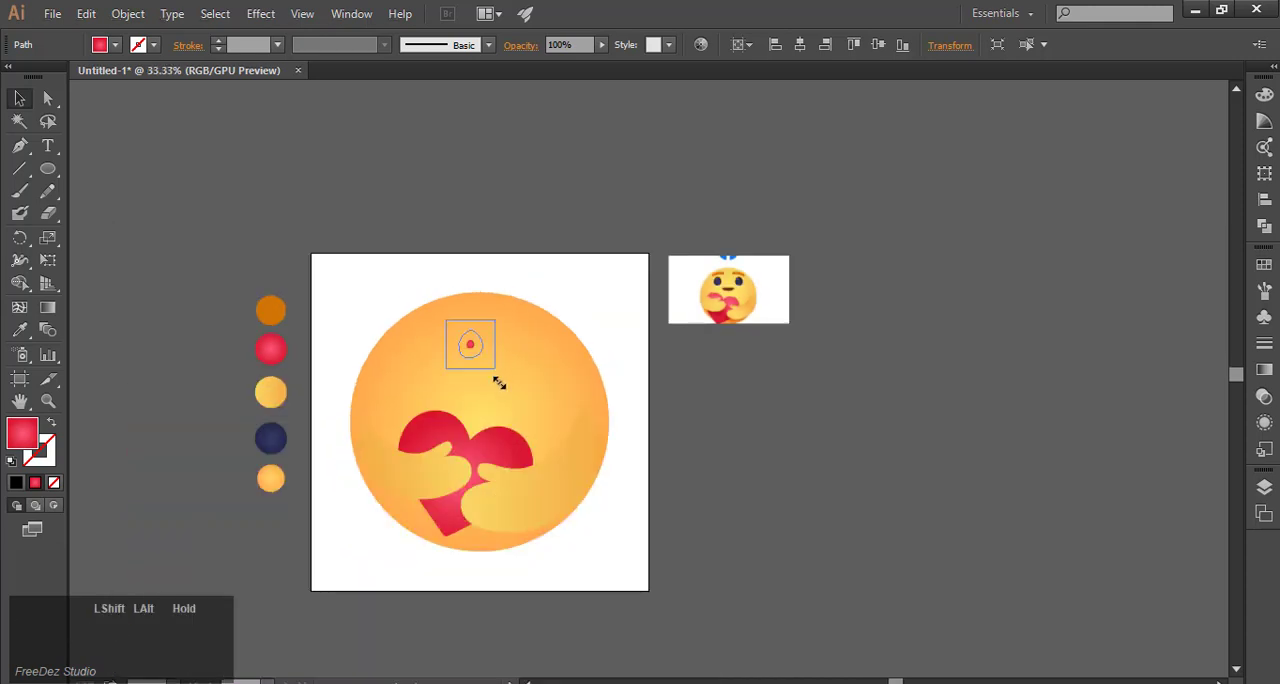
# Step: Fill the eye with the dark navy radial gradient sampled from the matching swatch
pyautogui.click(19, 330)
pyautogui.click(287, 442)
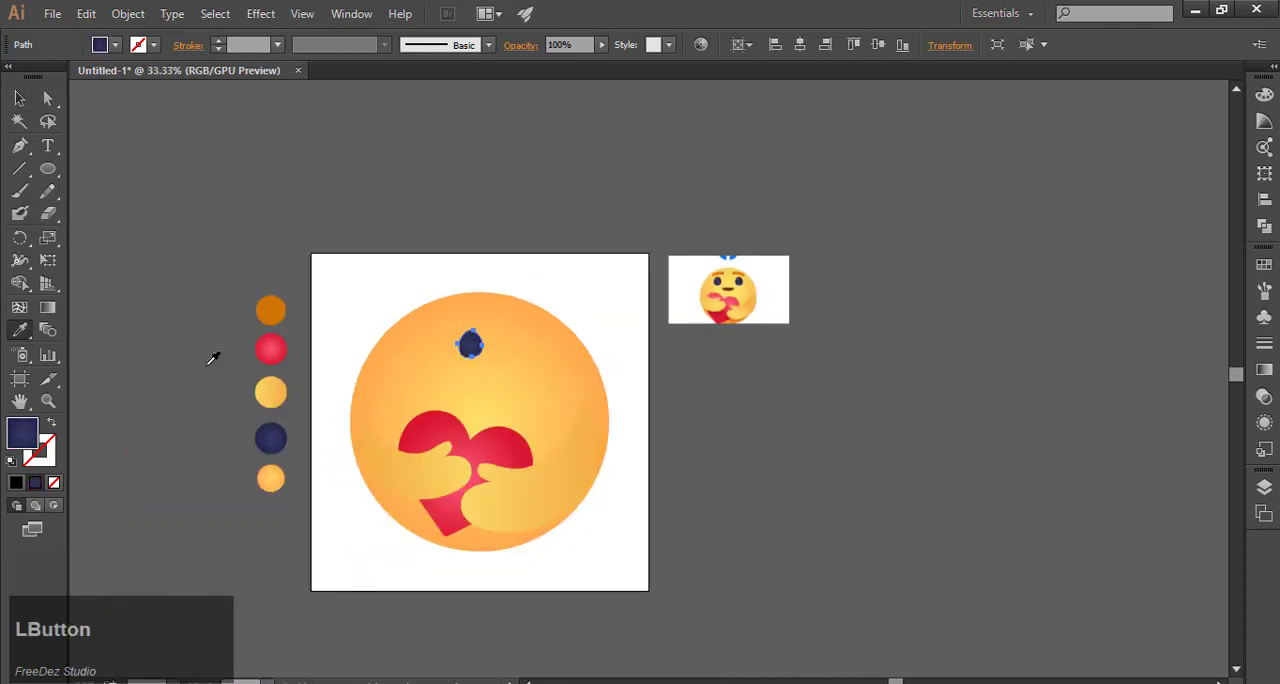
pyautogui.click(22, 98)
# Step: Enlarge the navy eye a little and place it on the upper left of the face, above the heart's left lobe
pyautogui.scroll(2, 517, 383)
pyautogui.click(437, 334)
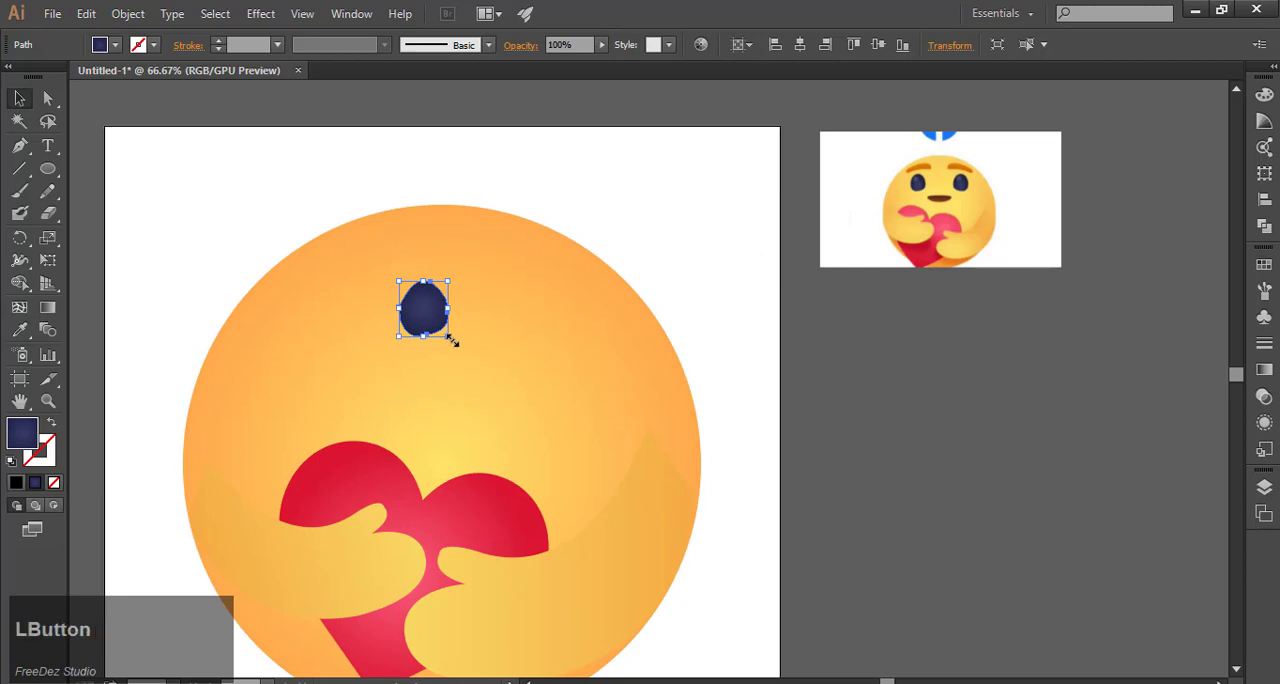
pyautogui.moveTo(474, 376); pyautogui.dragTo(358, 334)
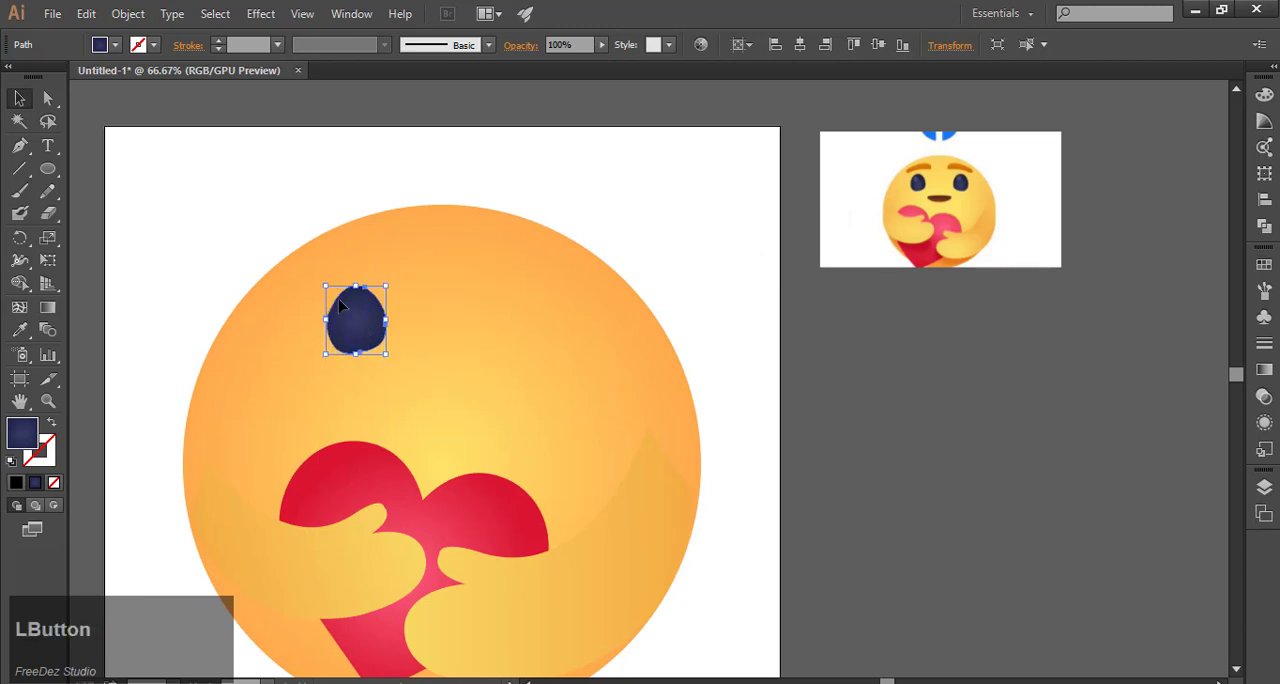
pyautogui.scroll(1, 434, 386)
pyautogui.click(463, 366)
pyautogui.click(390, 345)
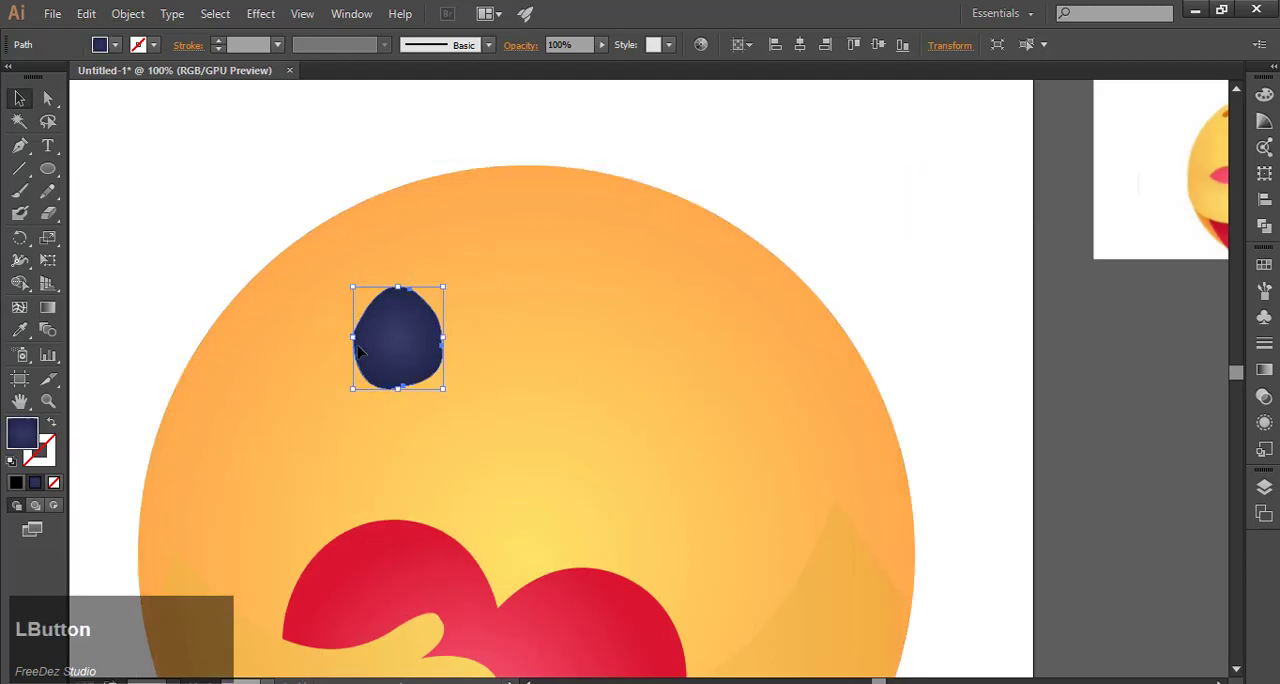
# Step: Round the sharp anchor points on the left and right sides of the eye outline
pyautogui.scroll(1, 375, 438)
pyautogui.scroll(2, 364, 489)
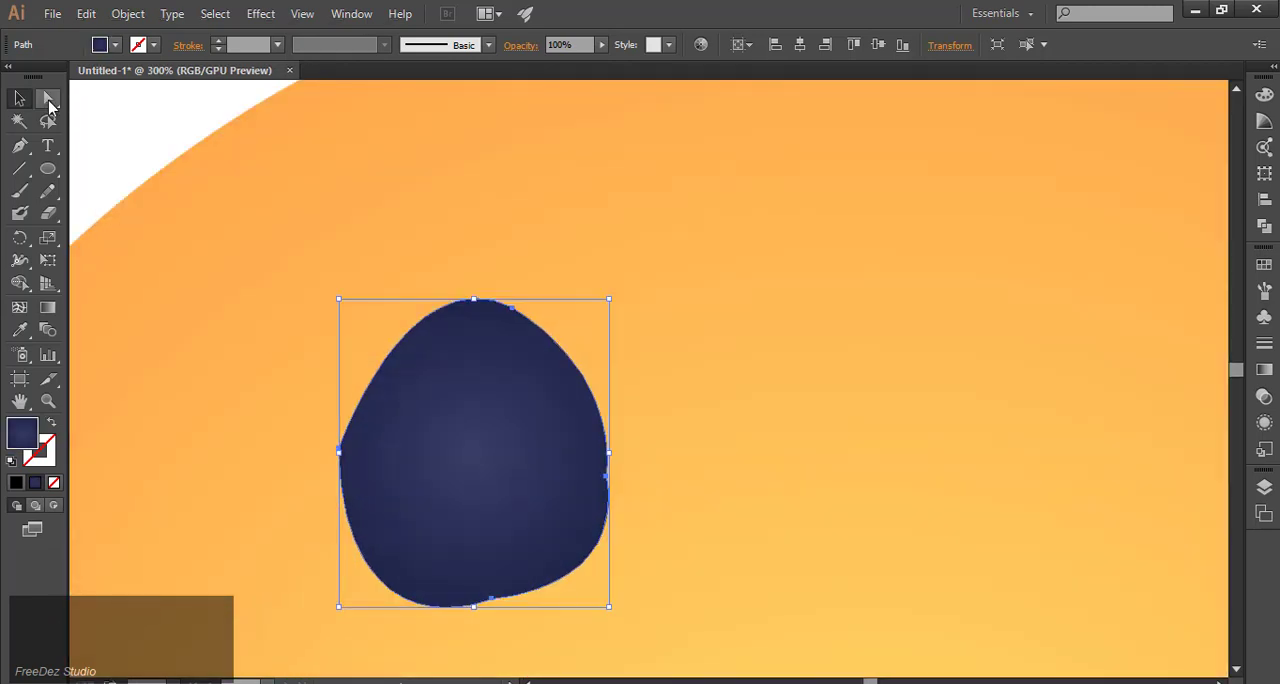
pyautogui.click(49, 101)
pyautogui.click(340, 450)
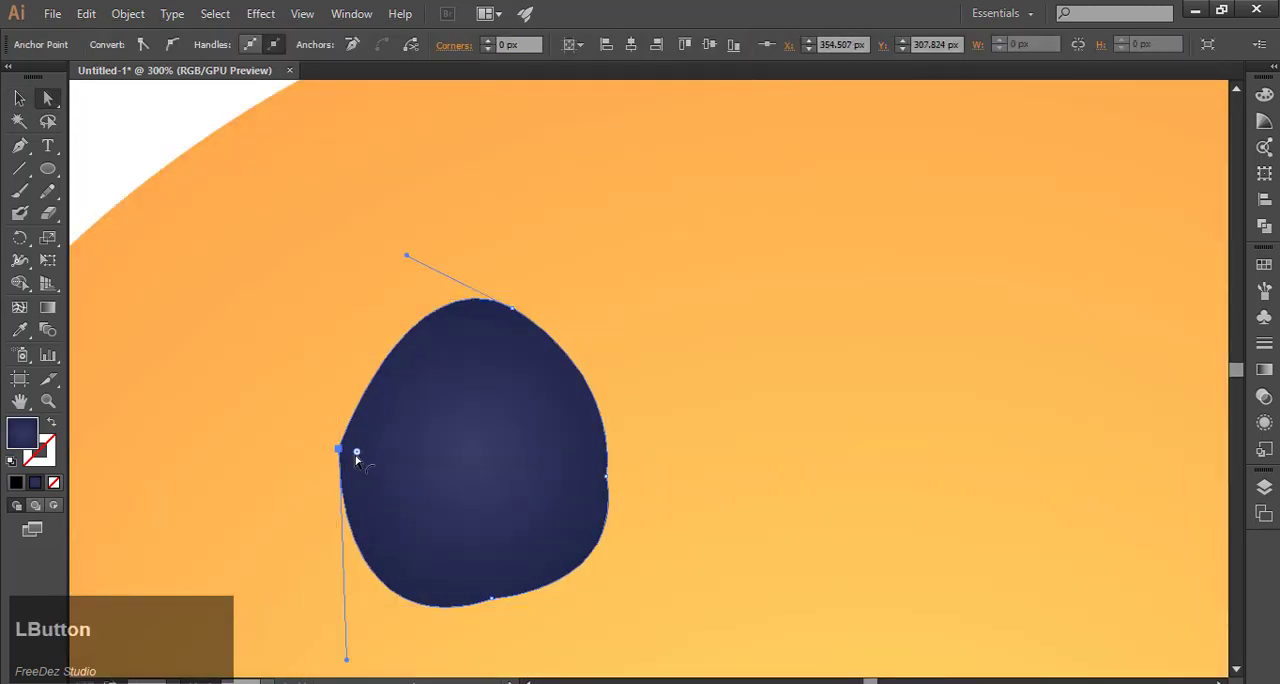
pyautogui.moveTo(356, 456)
pyautogui.mouseDown()
pyautogui.moveTo(623, 500)
pyautogui.moveTo(691, 475)
pyautogui.moveTo(975, 468)
pyautogui.mouseUp()
pyautogui.click(606, 478)
pyautogui.click(606, 476)
# Step: Round the remaining kinked anchor point on the lower edge of the eye outline
pyautogui.scroll(-3, 586, 434)
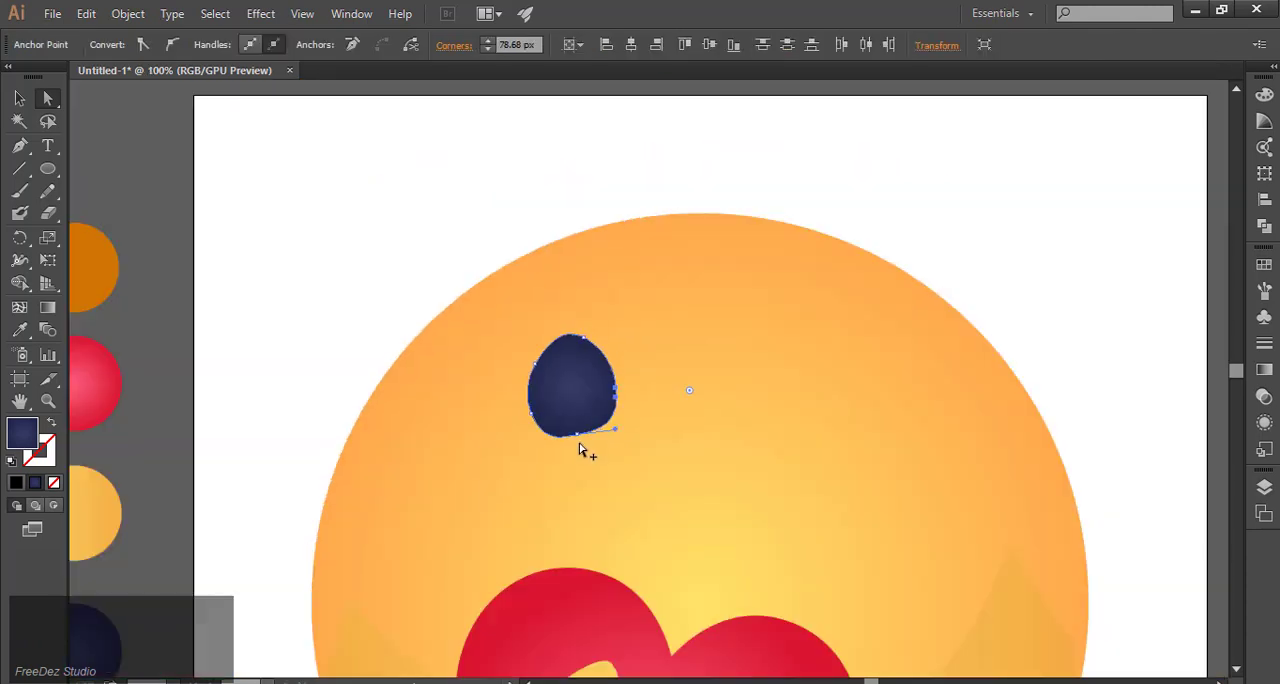
pyautogui.scroll(5, 586, 431)
pyautogui.click(592, 436)
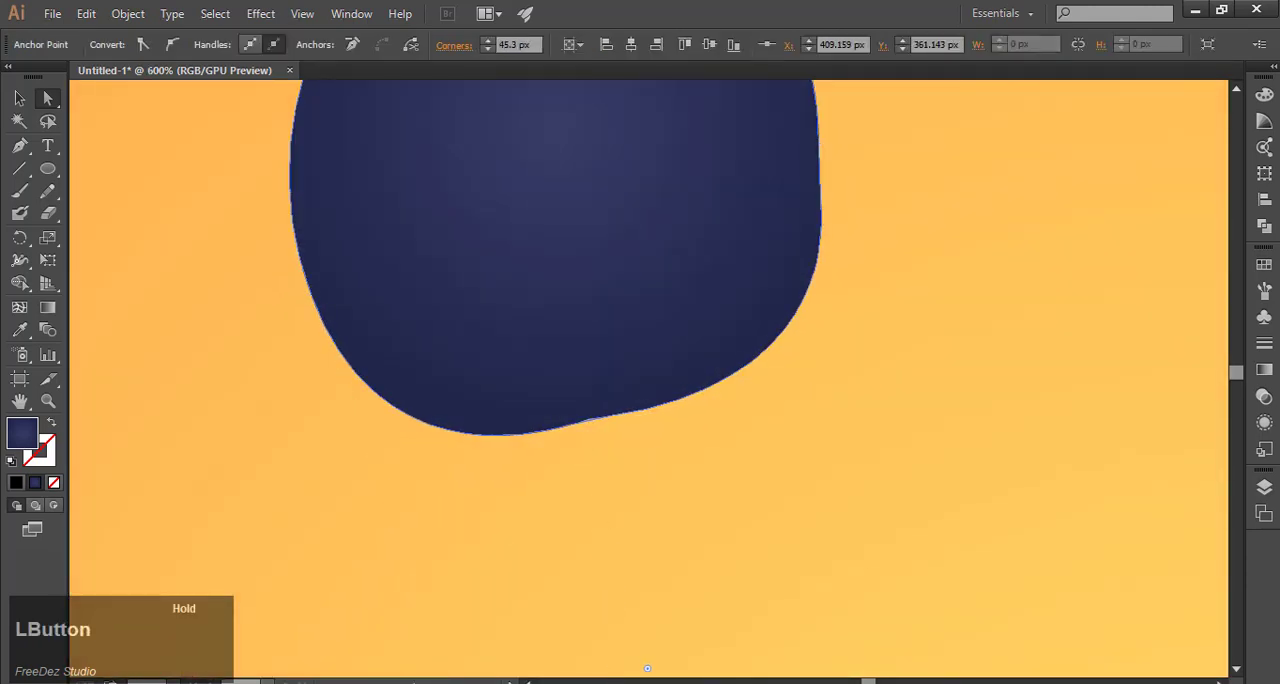
pyautogui.scroll(-5, 594, 470)
pyautogui.scroll(2, 671, 371)
pyautogui.click(19, 98)
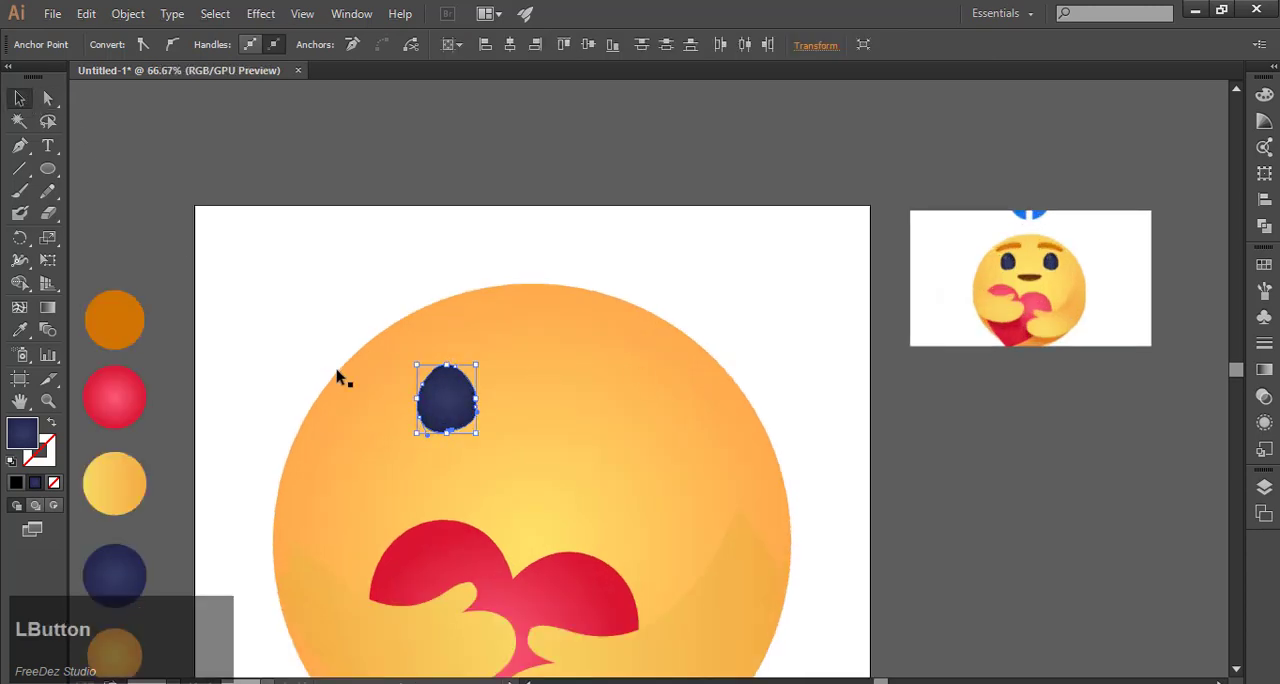
pyautogui.rightClick(417, 392)
pyautogui.rightClick(442, 379)
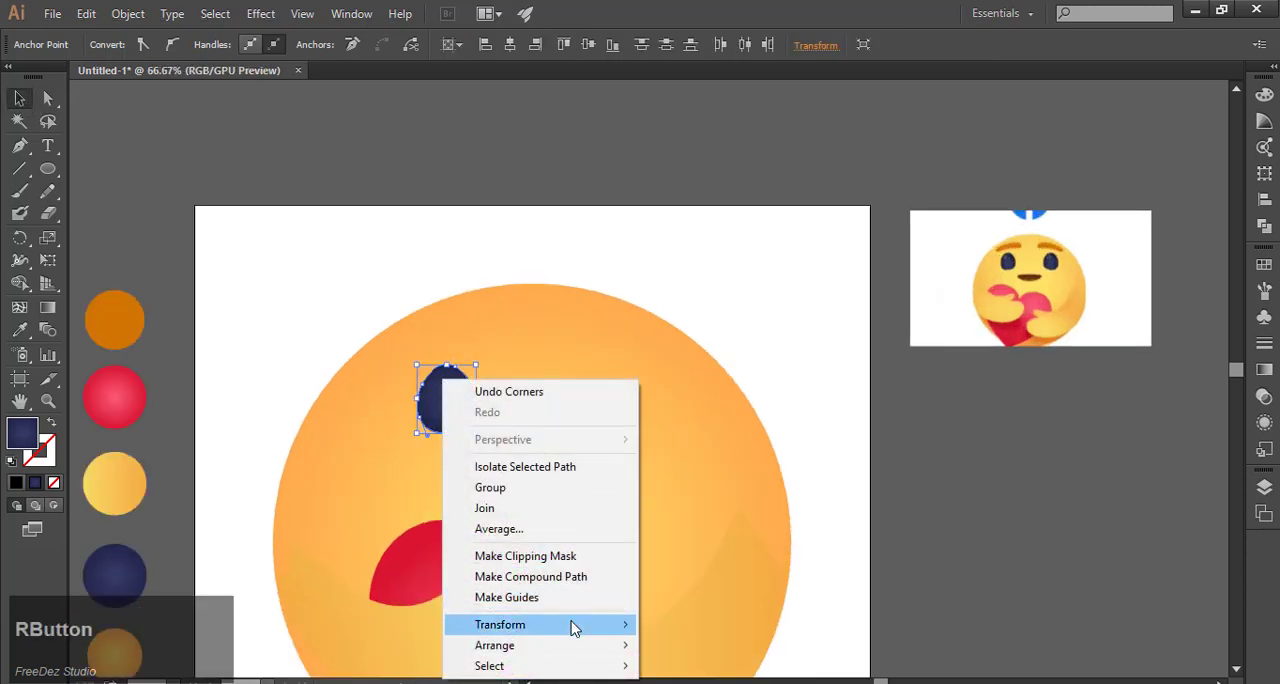
pyautogui.moveTo(571, 623)
pyautogui.click(700, 530)
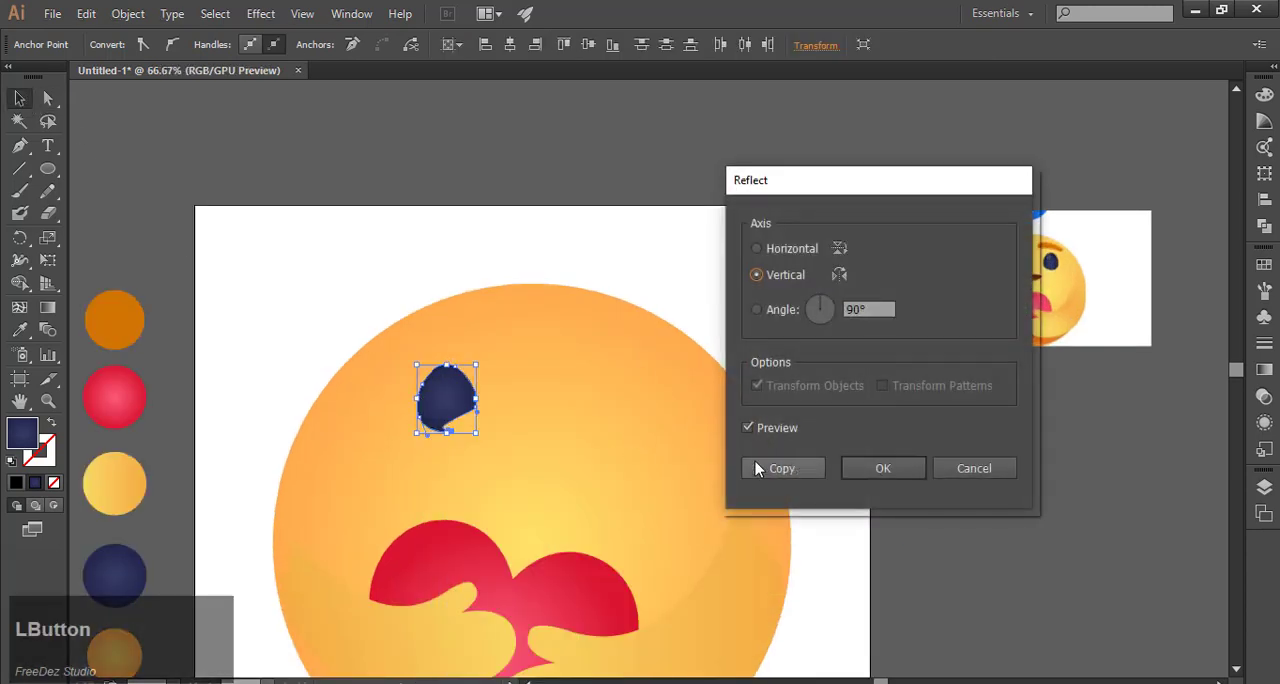
pyautogui.click(788, 468)
pyautogui.moveTo(447, 420); pyautogui.dragTo(614, 420)
pyautogui.click(845, 497)
pyautogui.hotkey('ctrl', 'z')
pyautogui.hotkey('ctrl', 'z')
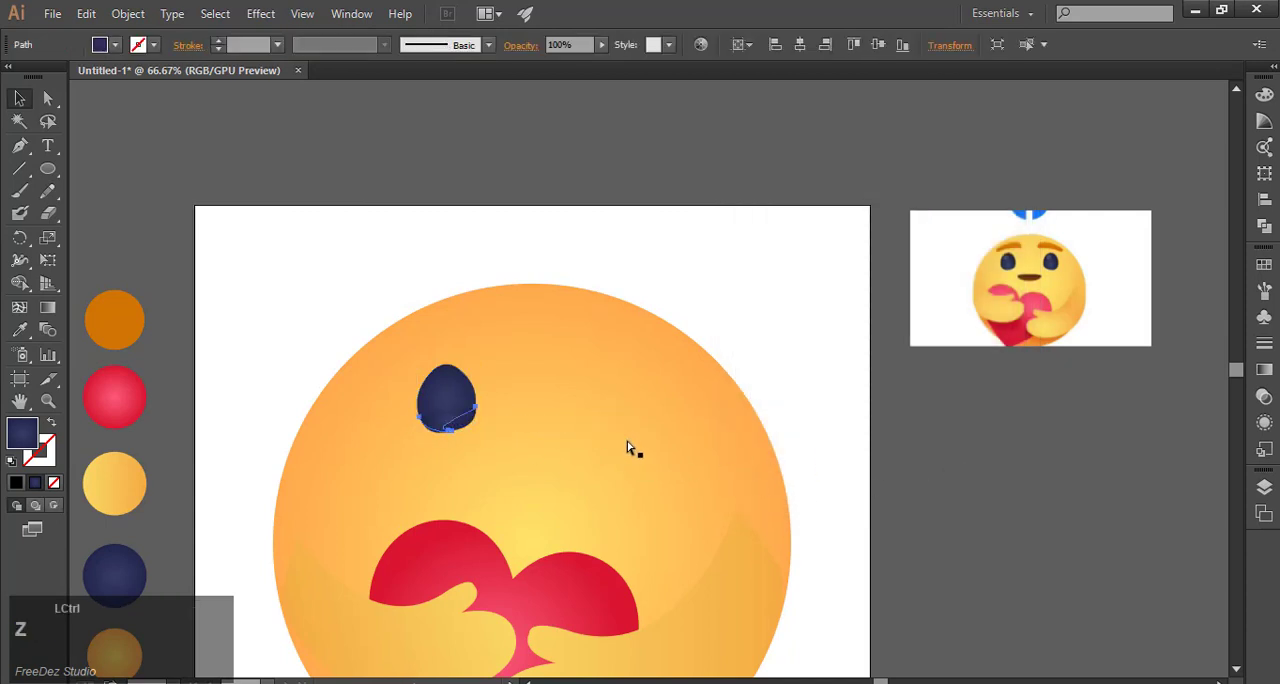
# Step: Create a copy of the whole eye reflected across the vertical axis and move it to the right side of the face
pyautogui.rightClick(451, 393)
pyautogui.moveTo(598, 638)
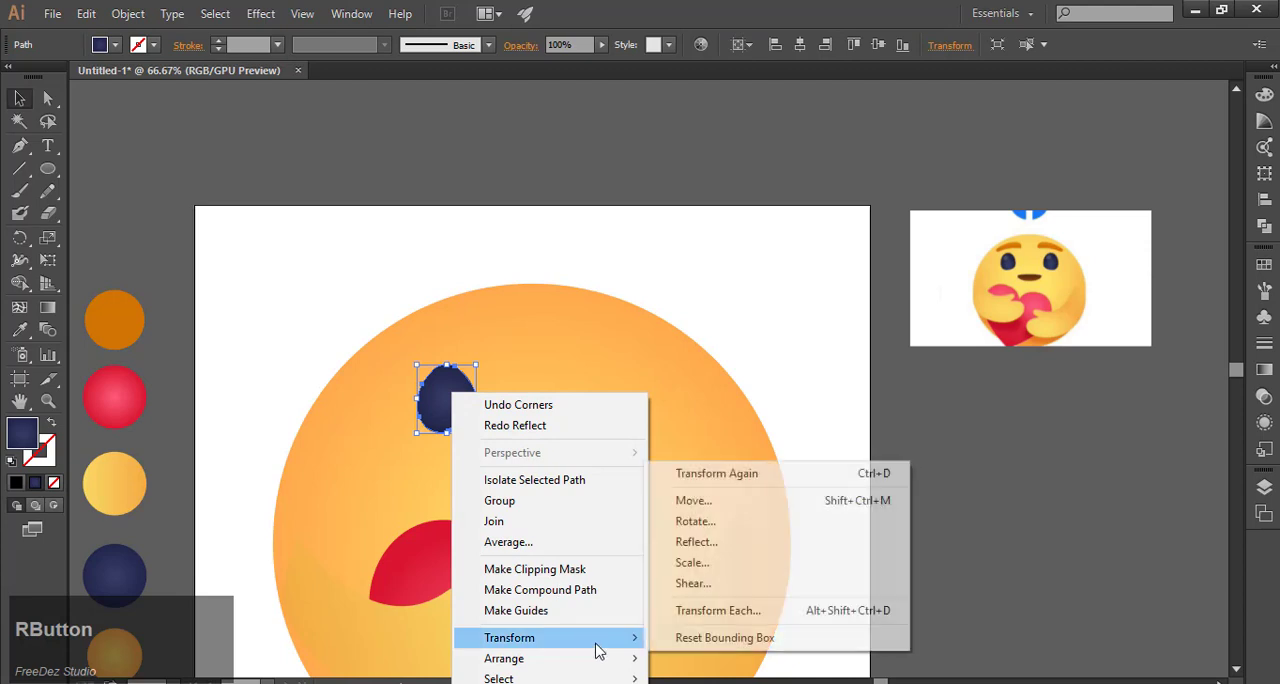
pyautogui.click(707, 546)
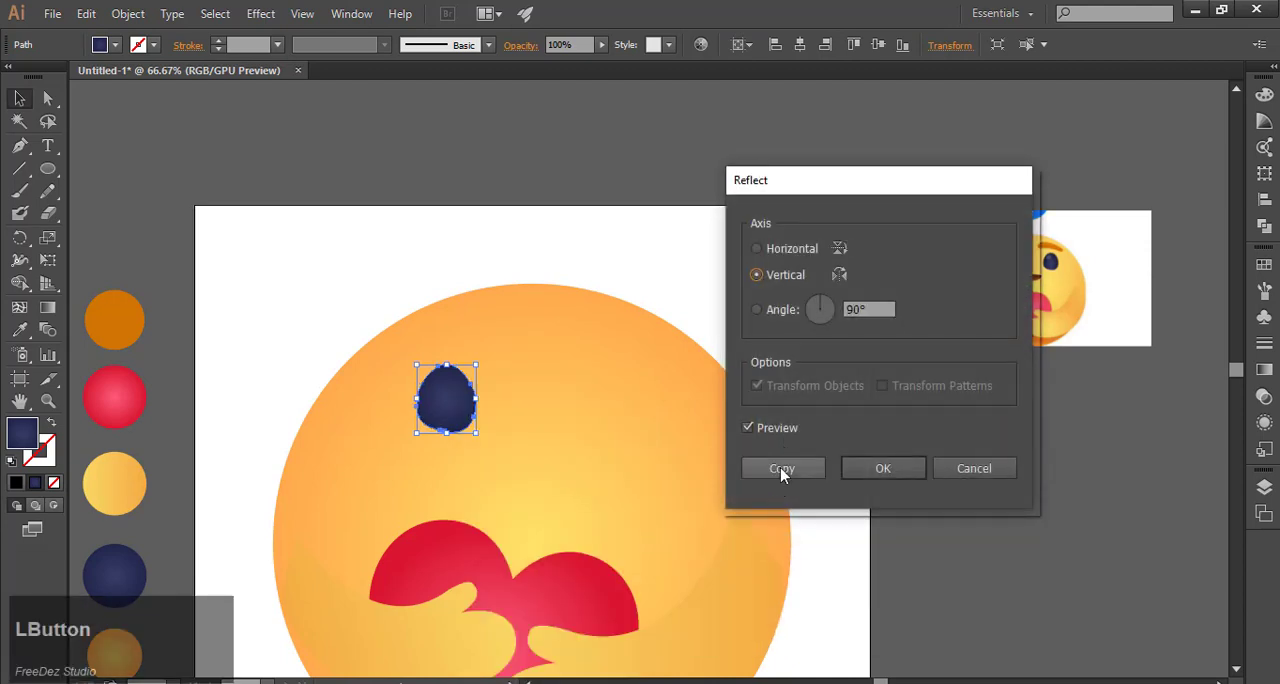
pyautogui.click(793, 468)
pyautogui.moveTo(458, 420); pyautogui.dragTo(606, 428)
pyautogui.click(966, 484)
# Step: Trace the upper edge of the reference image's right eyebrow with the Pen tool, from its inner end to the outer tip
pyautogui.scroll(-2, 622, 337)
pyautogui.scroll(1, 617, 360)
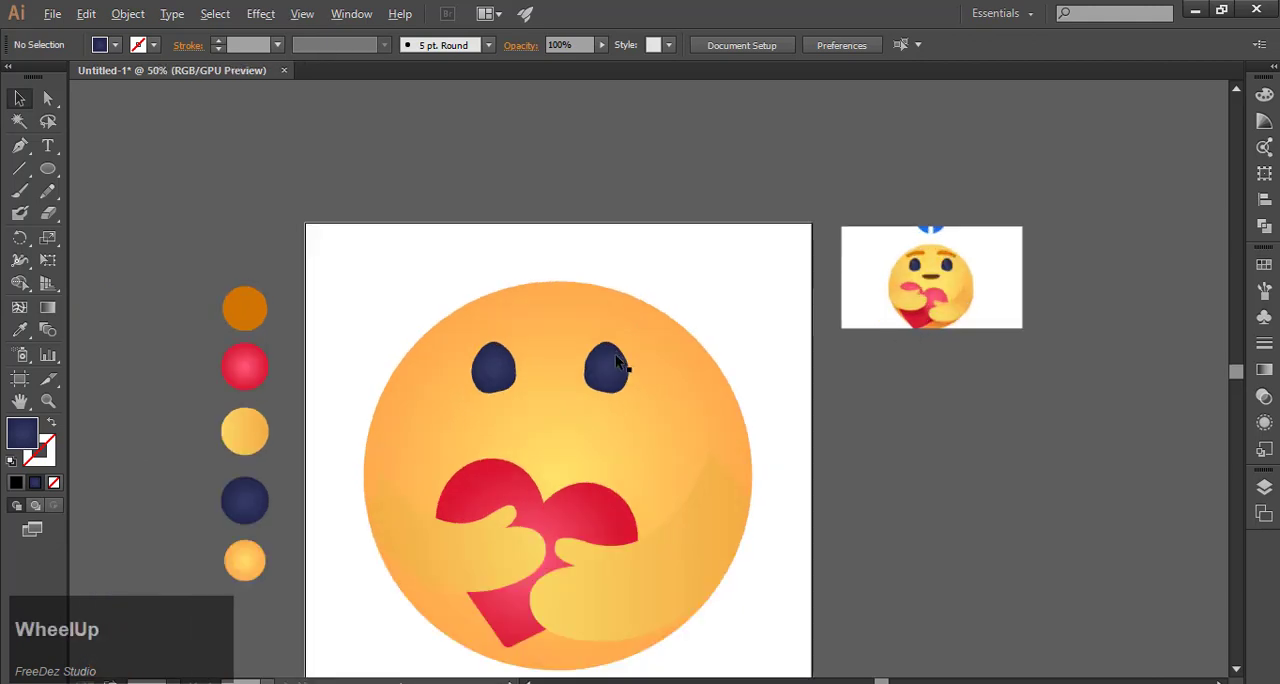
pyautogui.scroll(3, 1020, 231)
pyautogui.scroll(1, 720, 330)
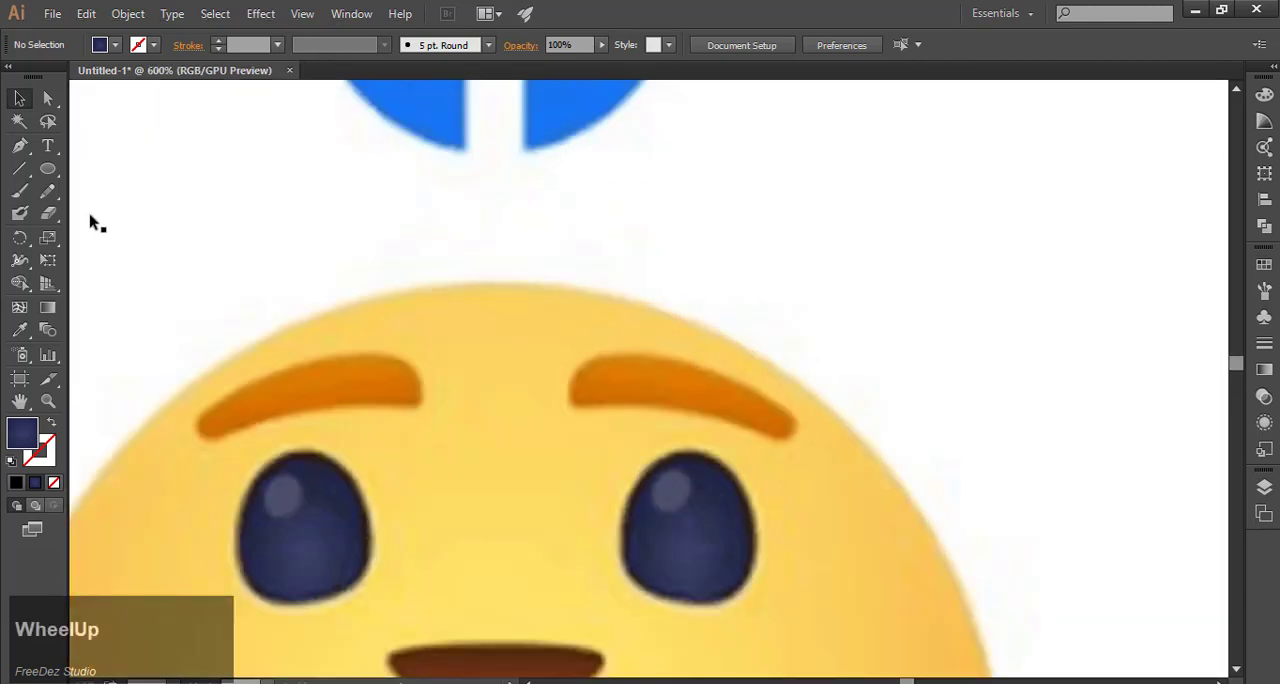
pyautogui.click(20, 145)
pyautogui.scroll(1, 547, 421)
pyautogui.click(543, 392)
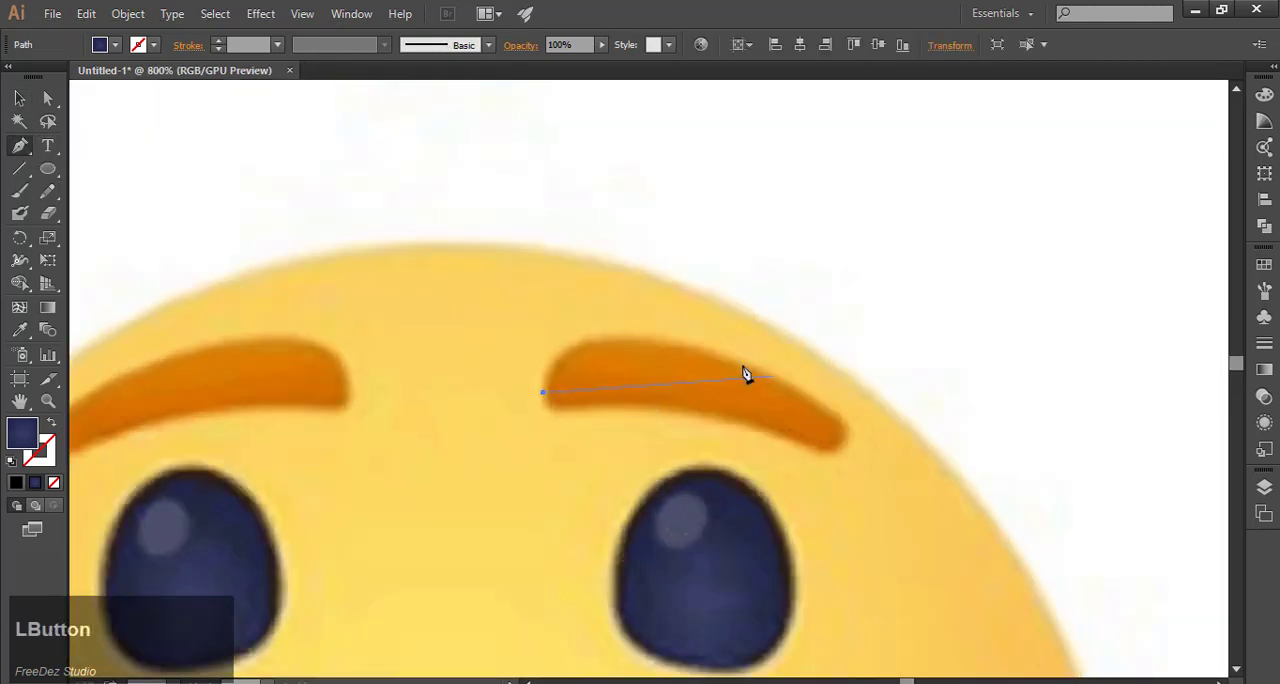
pyautogui.moveTo(838, 407); pyautogui.dragTo(884, 417)
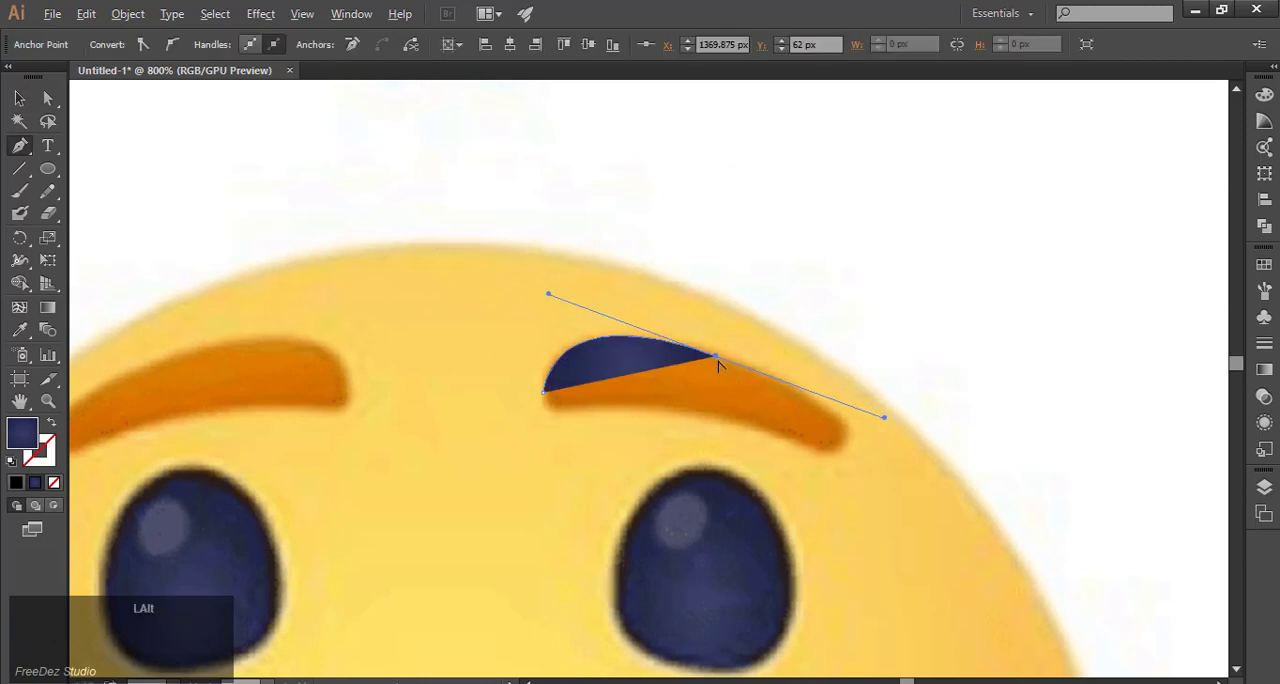
pyautogui.moveTo(844, 443); pyautogui.dragTo(820, 474)
pyautogui.click(844, 442)
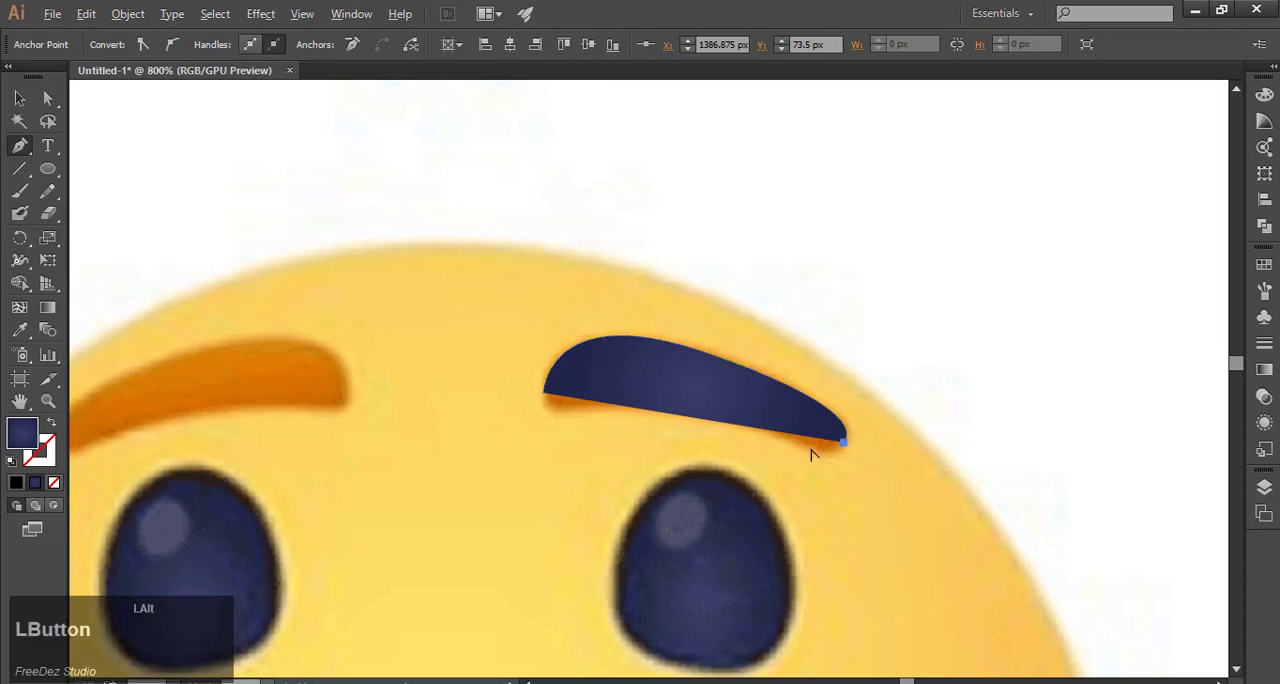
# Step: Give the open eyebrow path a black stroke and no fill
pyautogui.click(19, 98)
pyautogui.click(697, 443)
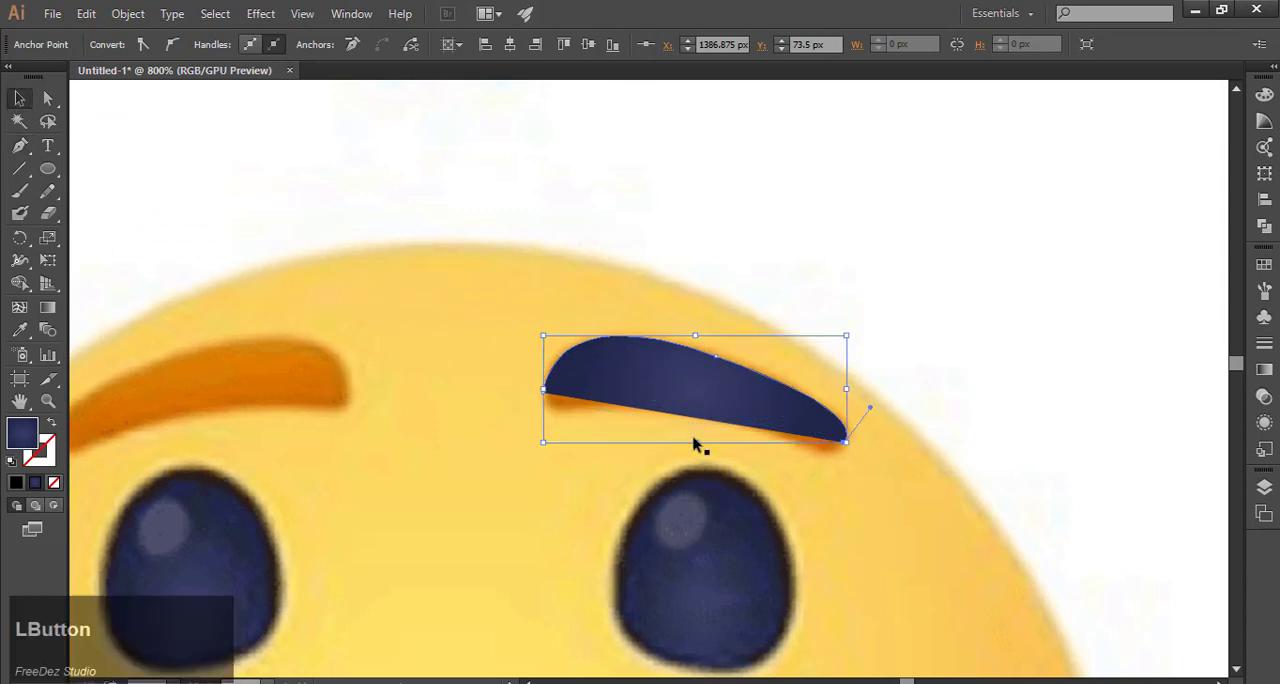
pyautogui.click(150, 48)
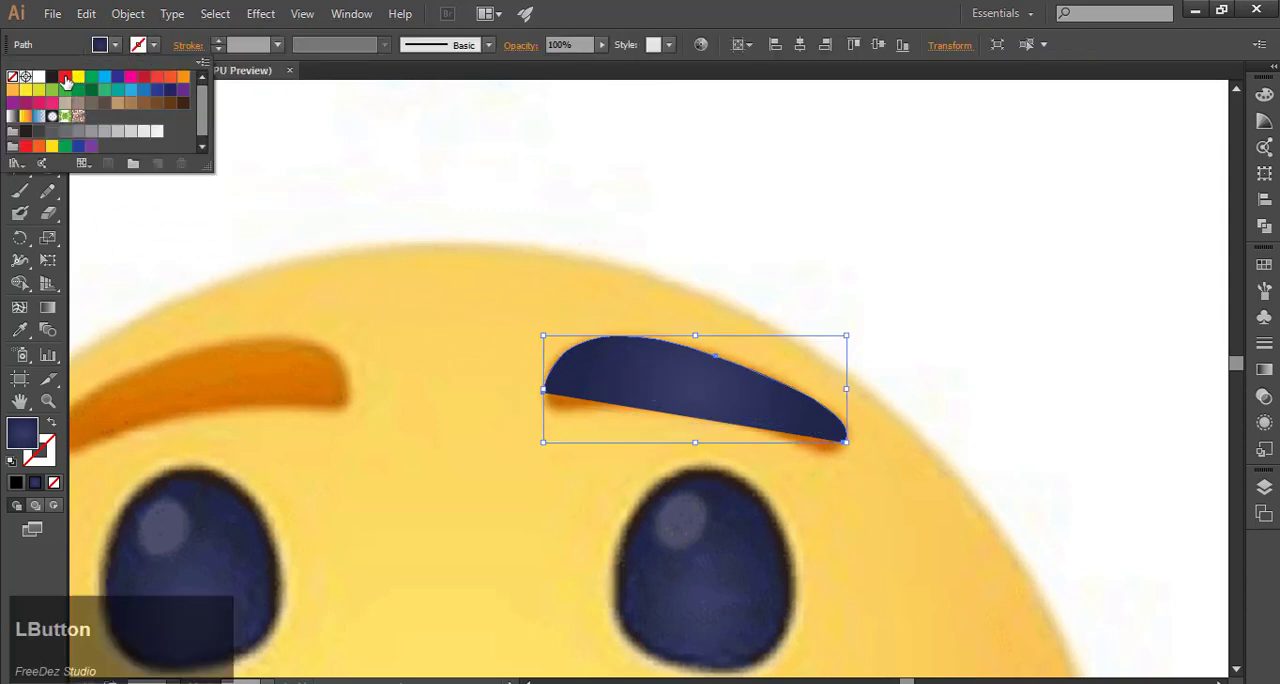
pyautogui.click(52, 76)
pyautogui.click(12, 76)
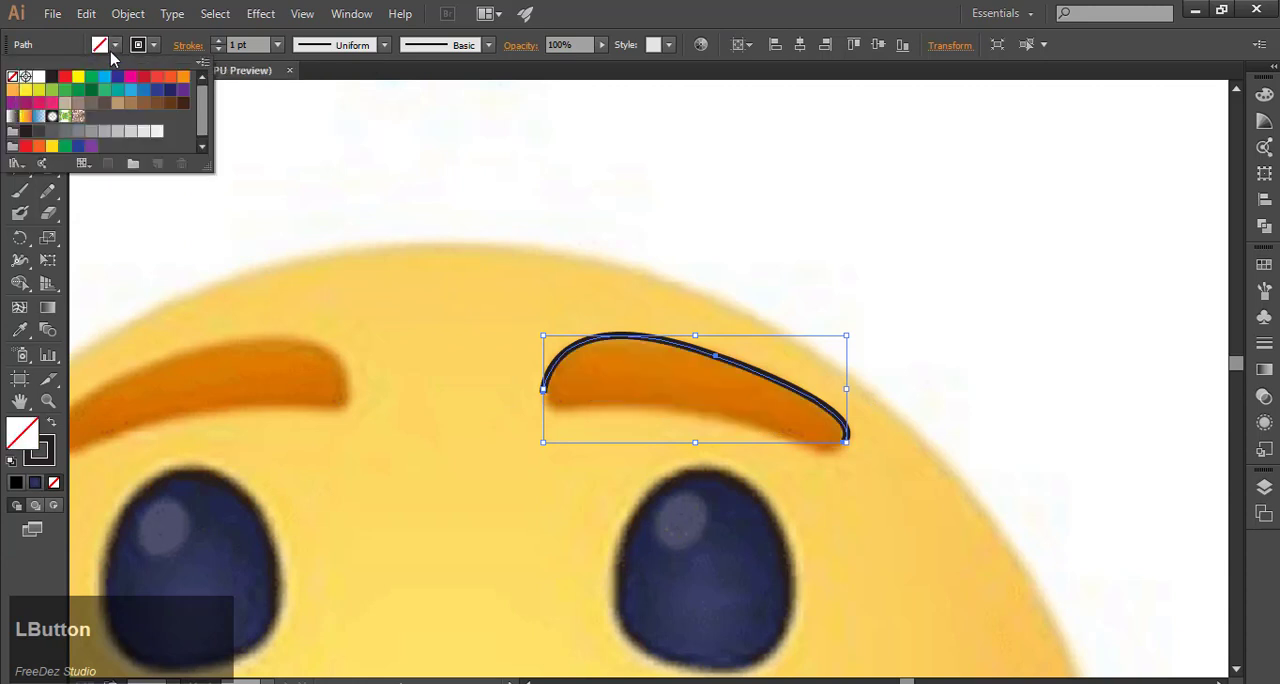
# Step: Continue the eyebrow path from its outer end, curving it around the rounded tip onto the lower edge
pyautogui.click(19, 145)
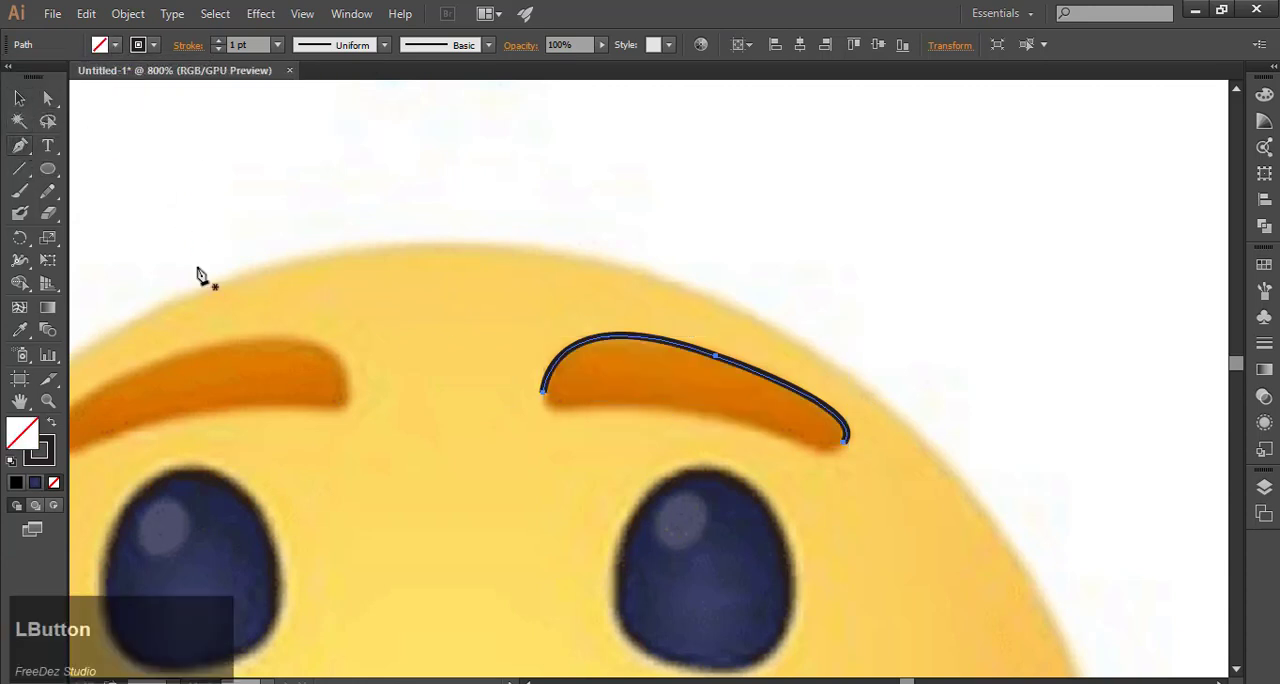
pyautogui.click(845, 447)
pyautogui.moveTo(673, 410); pyautogui.dragTo(457, 334)
pyautogui.hotkey('ctrl', 'z')
pyautogui.scroll(3, 826, 466)
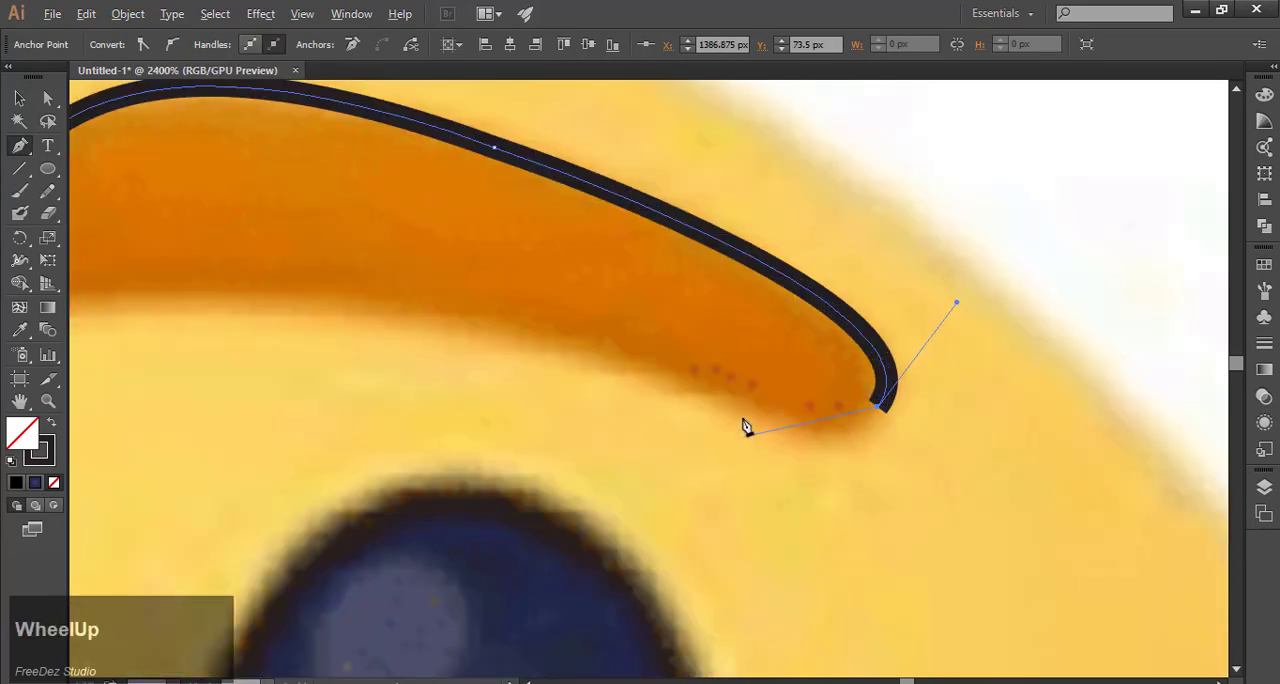
pyautogui.moveTo(750, 408); pyautogui.dragTo(645, 340)
pyautogui.scroll(-3, 737, 434)
pyautogui.scroll(2, 963, 463)
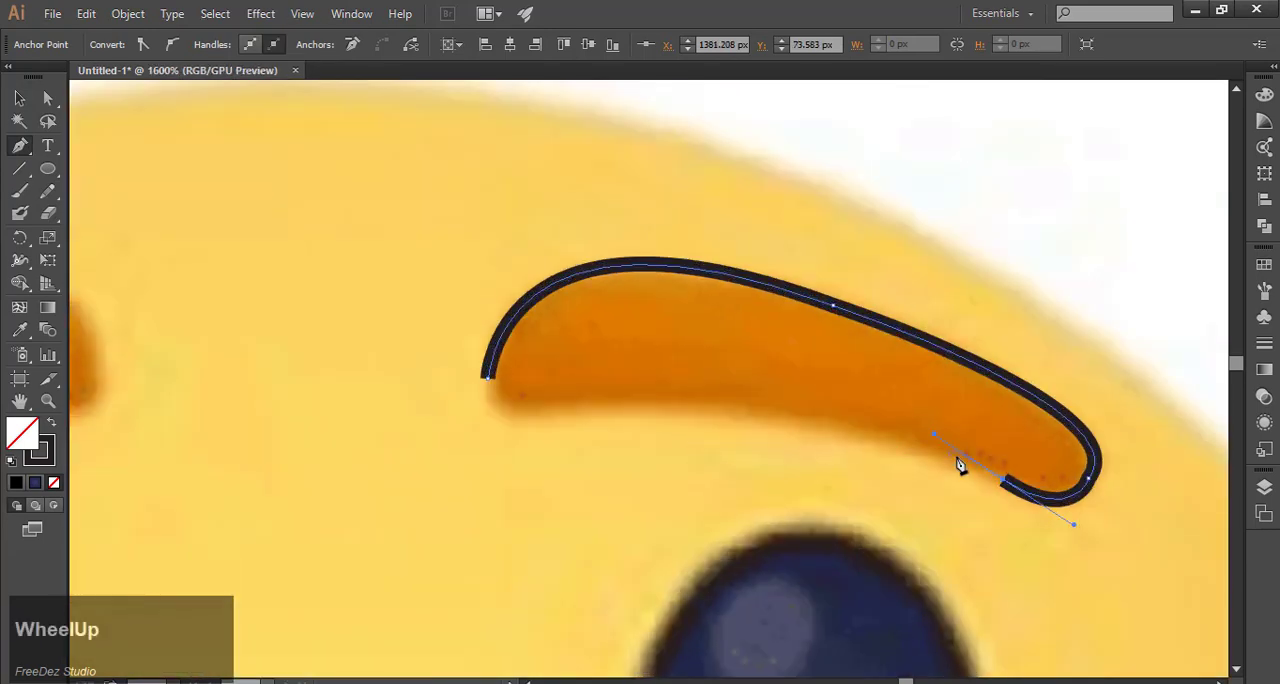
# Step: Trace the eyebrow's lower edge back to the inner end and close the outline at its starting point
pyautogui.keyDown('alt'); pyautogui.click(1007, 487); pyautogui.keyUp('alt')
pyautogui.moveTo(565, 405); pyautogui.dragTo(371, 449)
pyautogui.click(566, 407)
pyautogui.scroll(-1, 505, 405)
pyautogui.moveTo(497, 392); pyautogui.dragTo(504, 354)
pyautogui.scroll(-4, 632, 380)
# Step: Fill the eyebrow with the solid orange sampled from the prepared orange swatch circle
pyautogui.click(20, 99)
pyautogui.scroll(-5, 946, 363)
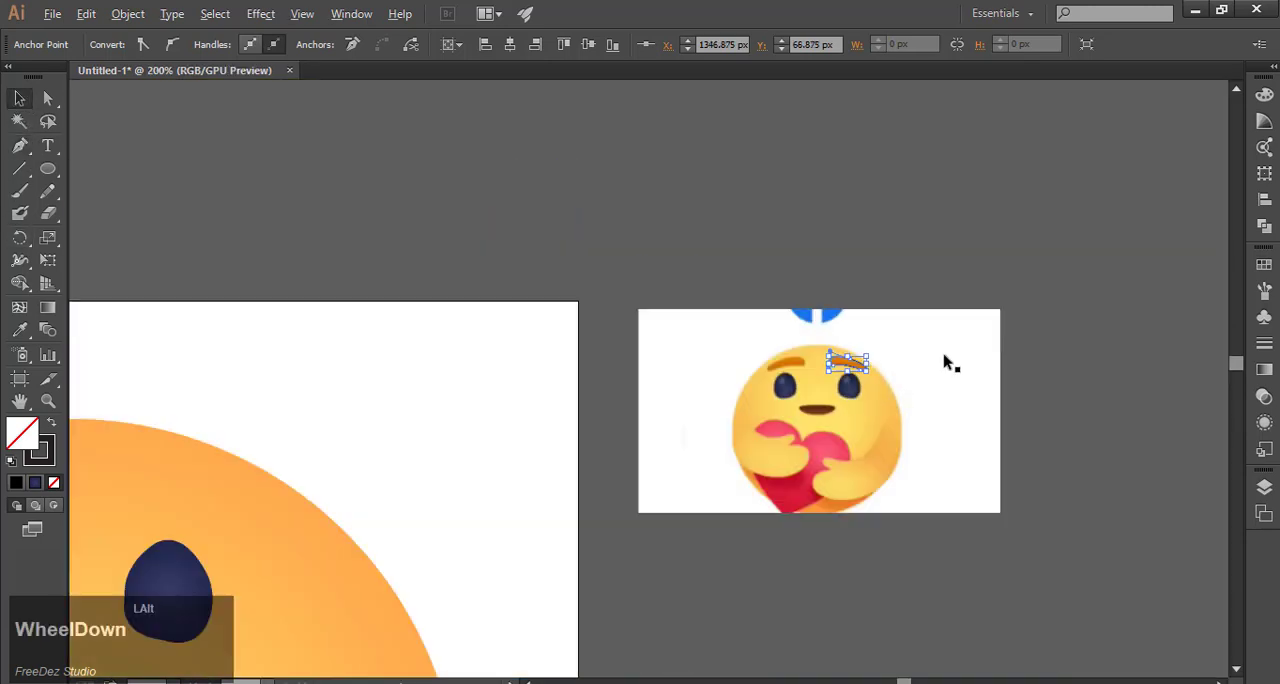
pyautogui.hscroll(-2, 418, 545)
pyautogui.click(20, 330)
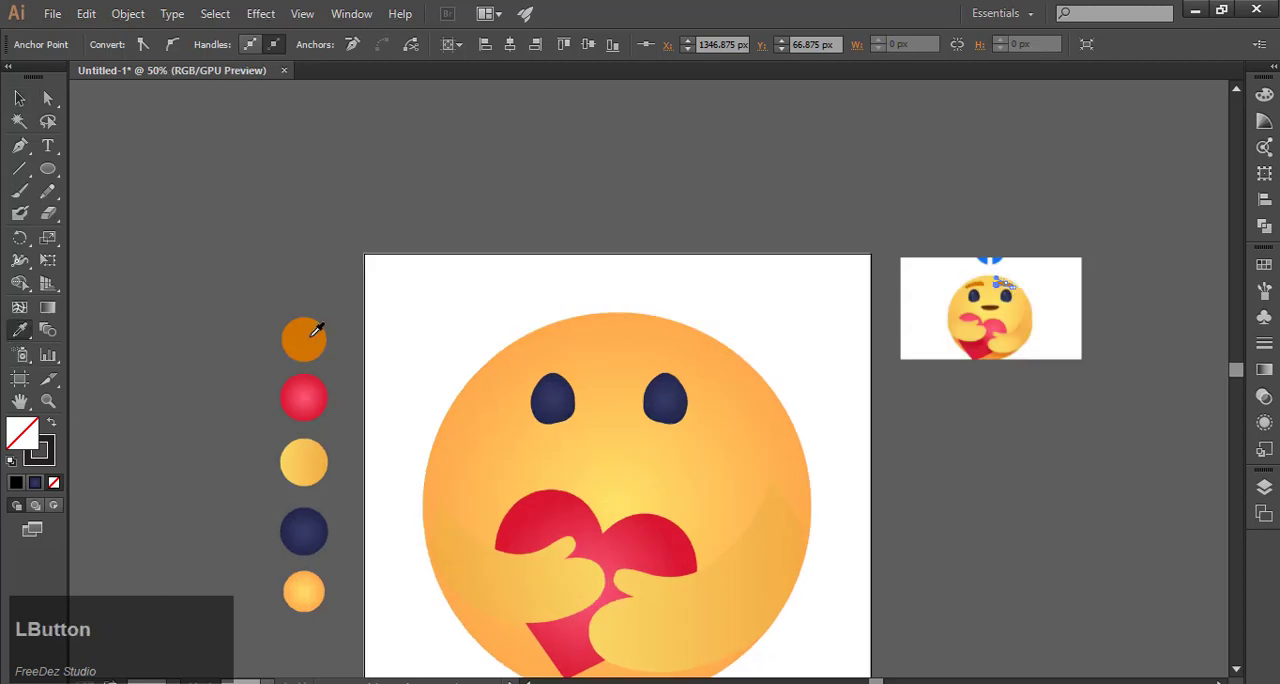
pyautogui.click(303, 340)
# Step: Enlarge the orange eyebrow and place it on the face just above the right eye
pyautogui.click(20, 99)
pyautogui.scroll(1, 1077, 283)
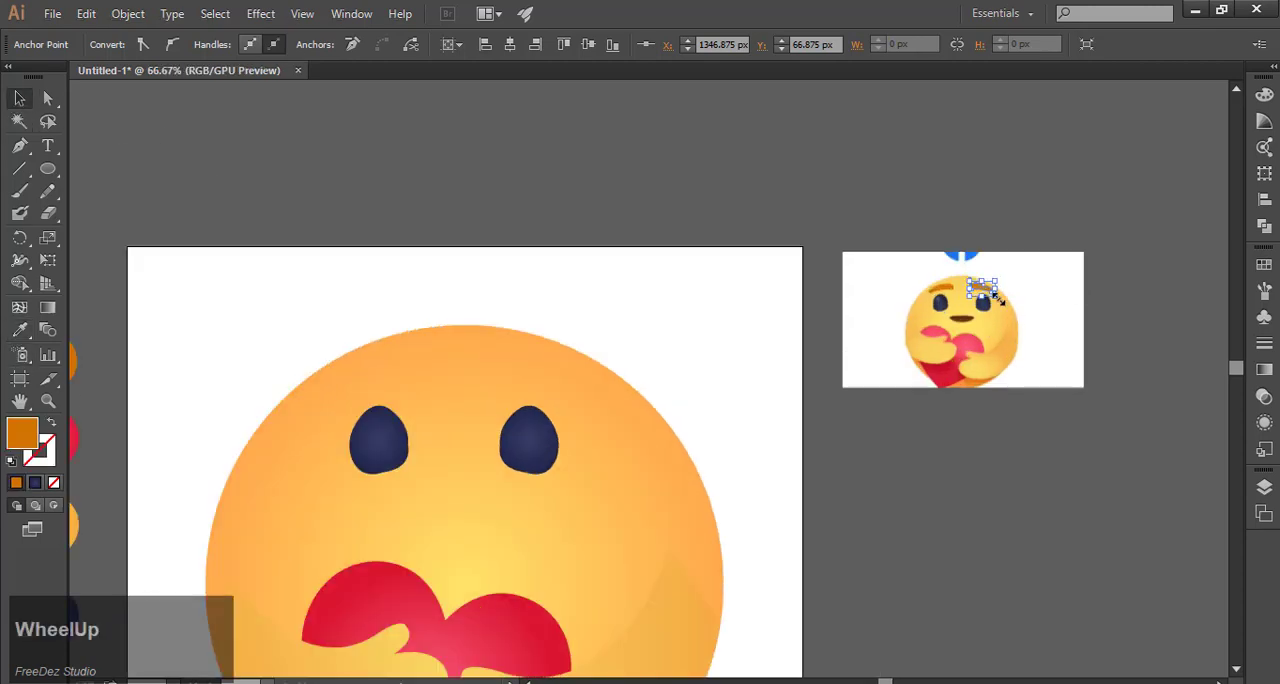
pyautogui.moveTo(1000, 300); pyautogui.dragTo(557, 400)
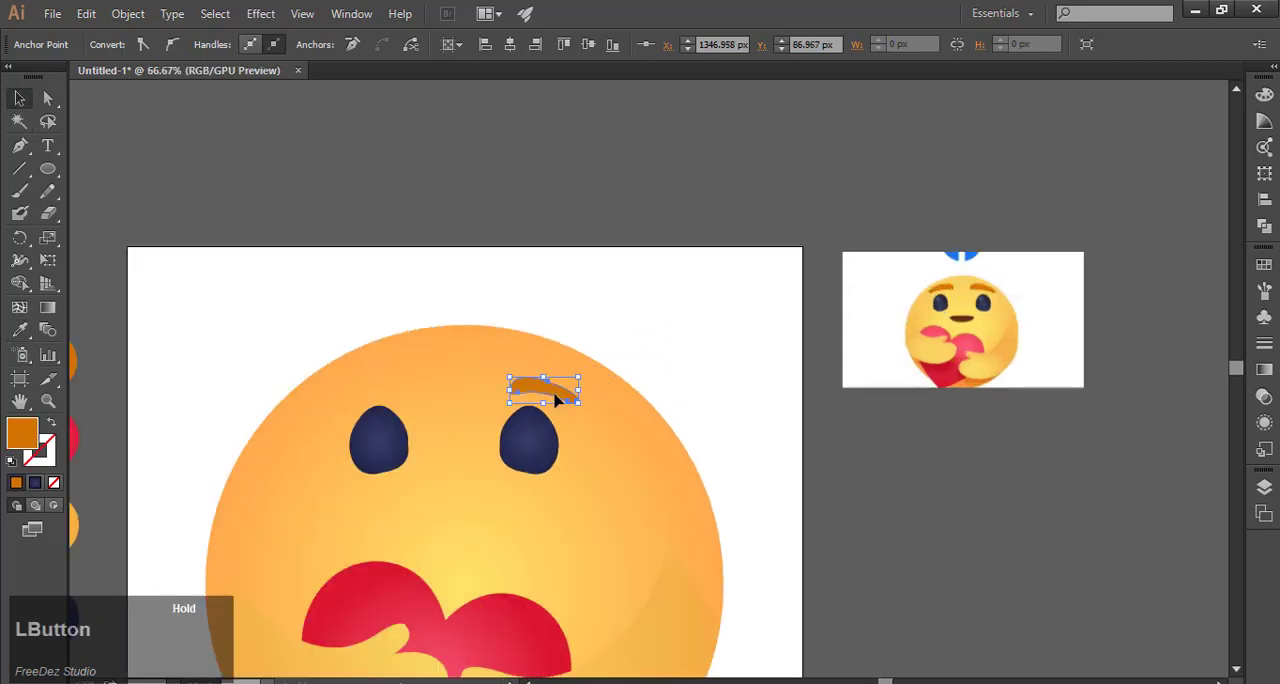
# Step: Create a copy of the eyebrow reflected across the vertical axis and place it above the left eye
pyautogui.rightClick(557, 398)
pyautogui.moveTo(640, 631)
pyautogui.click(810, 543)
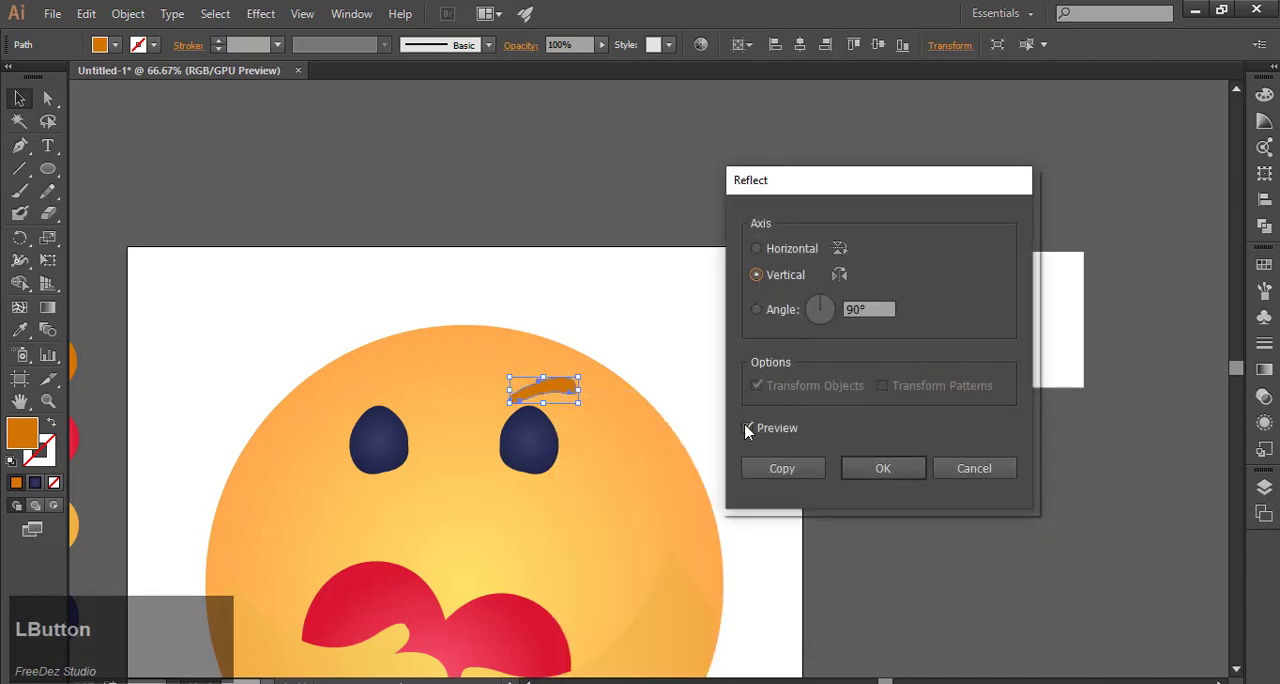
pyautogui.click(783, 470)
pyautogui.moveTo(503, 393); pyautogui.dragTo(376, 392)
pyautogui.click(606, 214)
# Step: Scale both navy eyes down slightly
pyautogui.scroll(-1, 606, 214)
pyautogui.scroll(2, 520, 388)
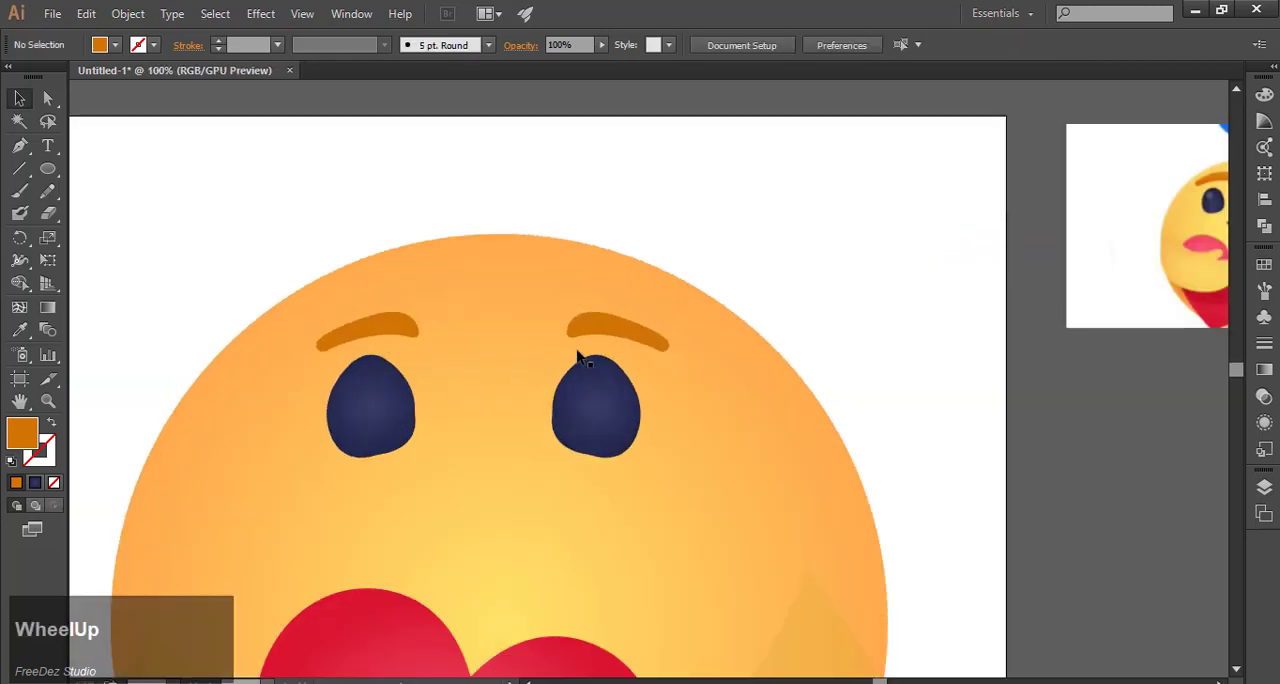
pyautogui.scroll(-2, 584, 313)
pyautogui.scroll(1, 583, 356)
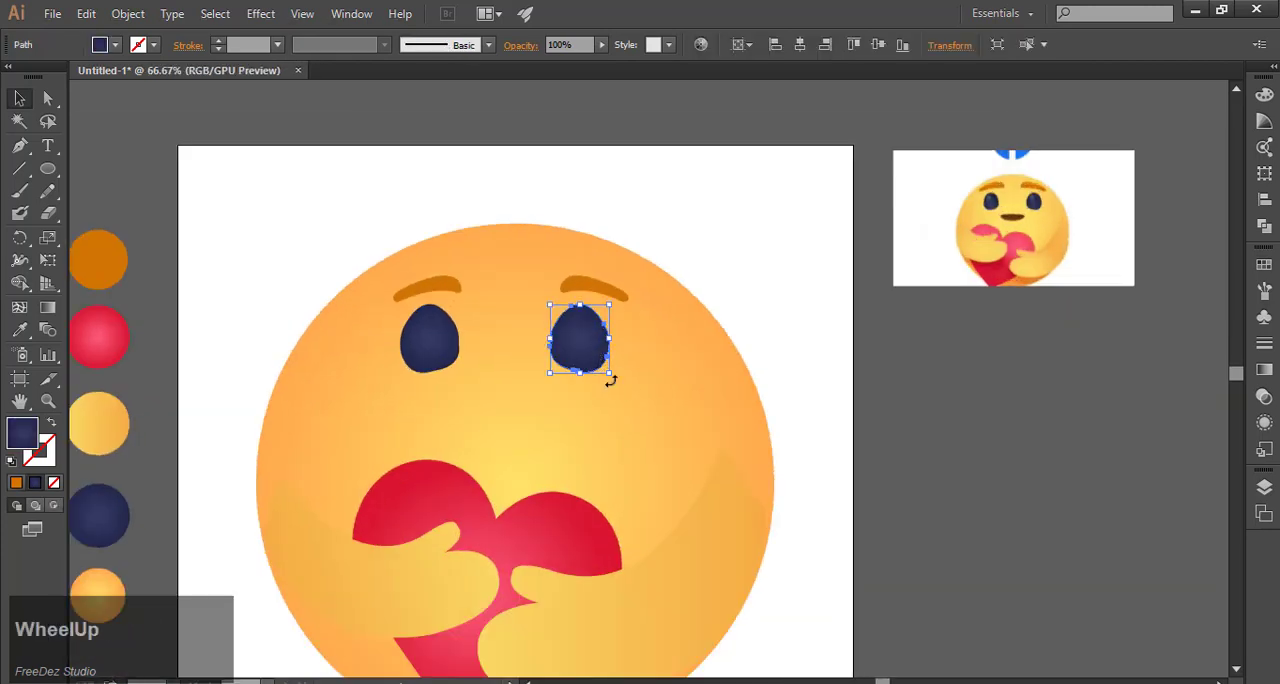
pyautogui.click(598, 364)
pyautogui.click(432, 341)
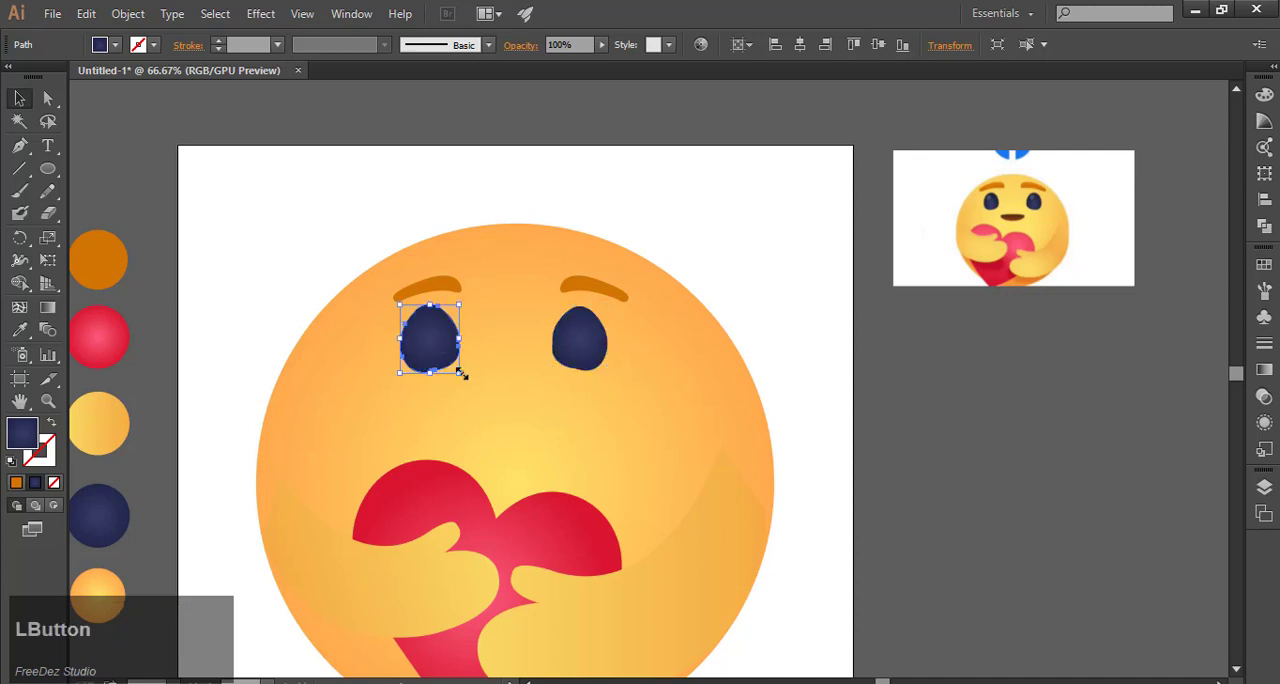
pyautogui.keyDown('shift'); pyautogui.click(588, 355); pyautogui.keyUp('shift')
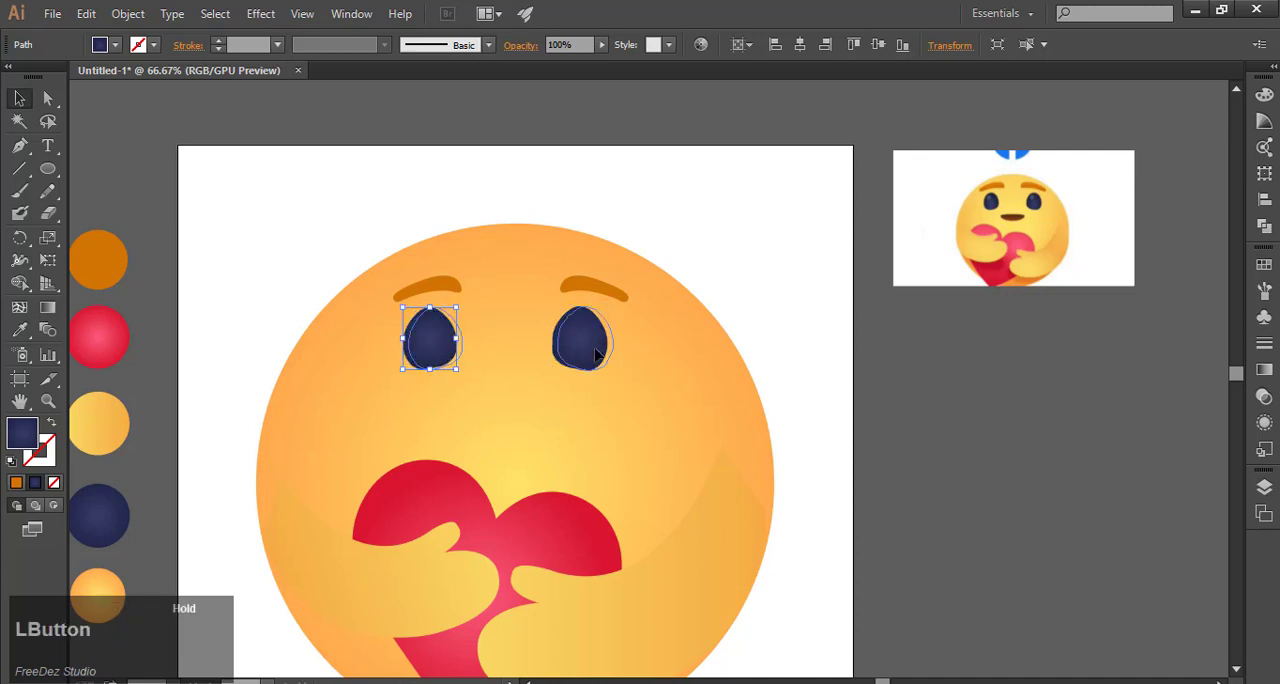
# Step: Move the two eyes horizontally outward to widen the gap between them
pyautogui.click(887, 361)
pyautogui.moveTo(595, 348); pyautogui.dragTo(615, 348)
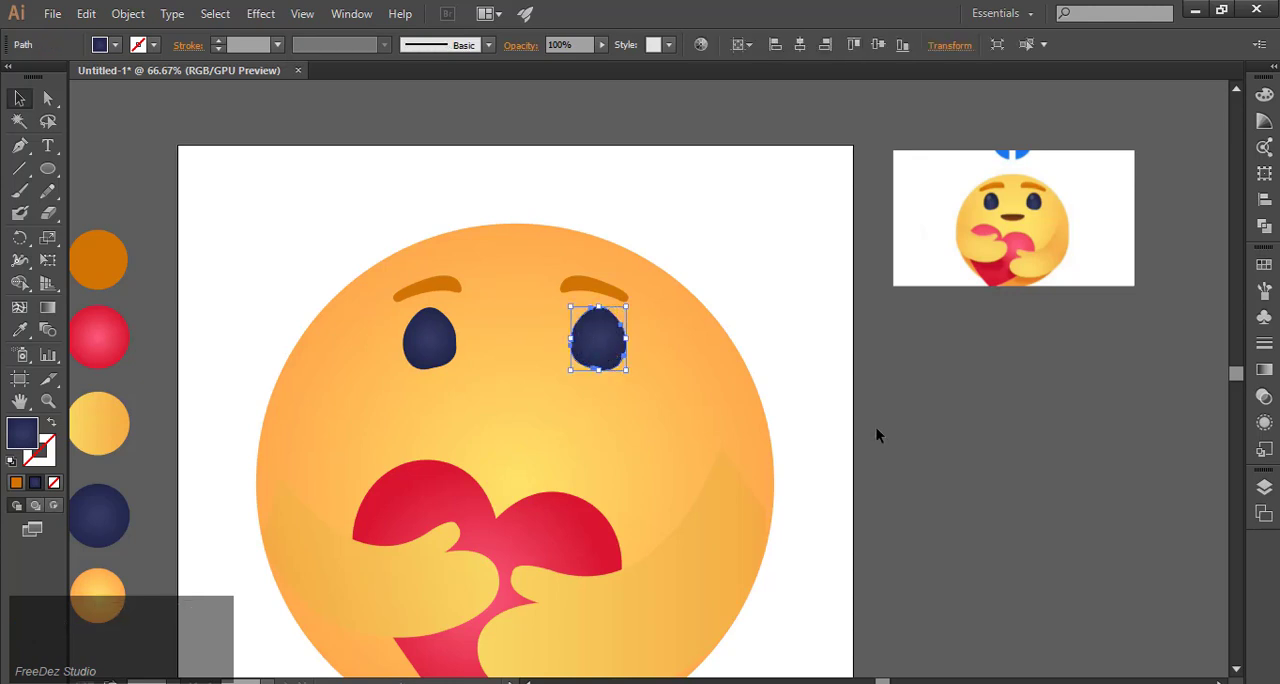
pyautogui.click(405, 350)
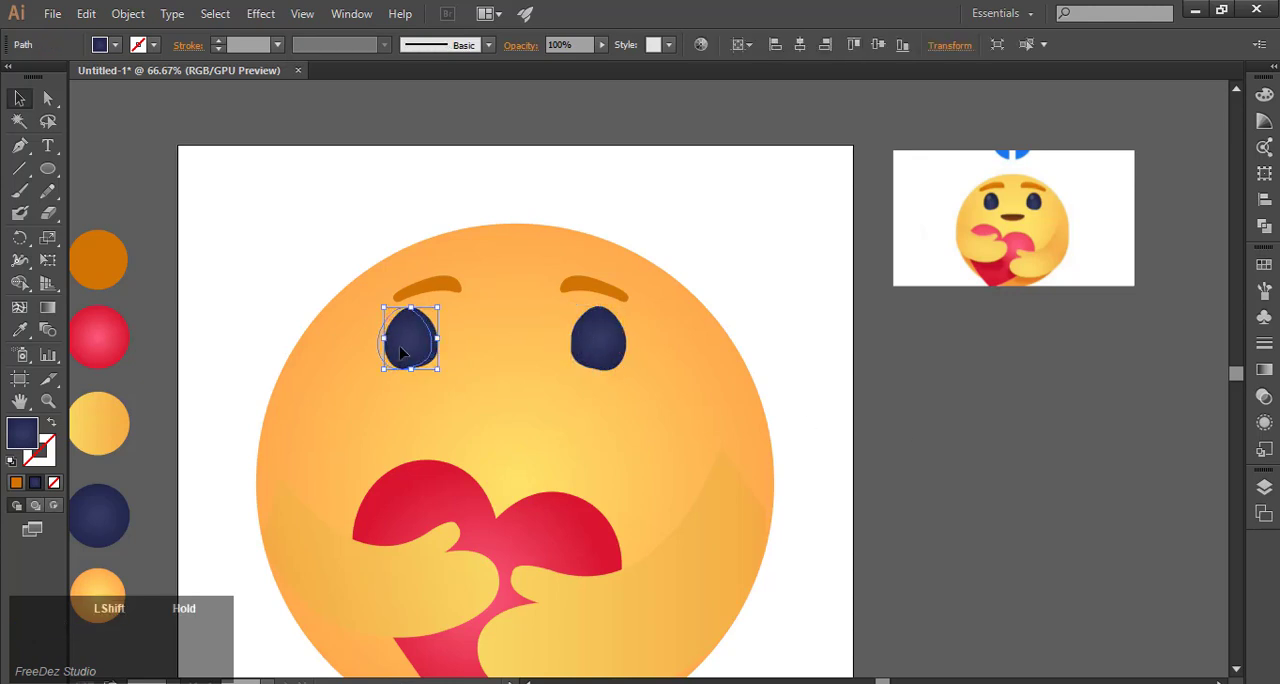
pyautogui.moveTo(400, 347); pyautogui.dragTo(394, 347)
pyautogui.moveTo(624, 346); pyautogui.dragTo(624, 347)
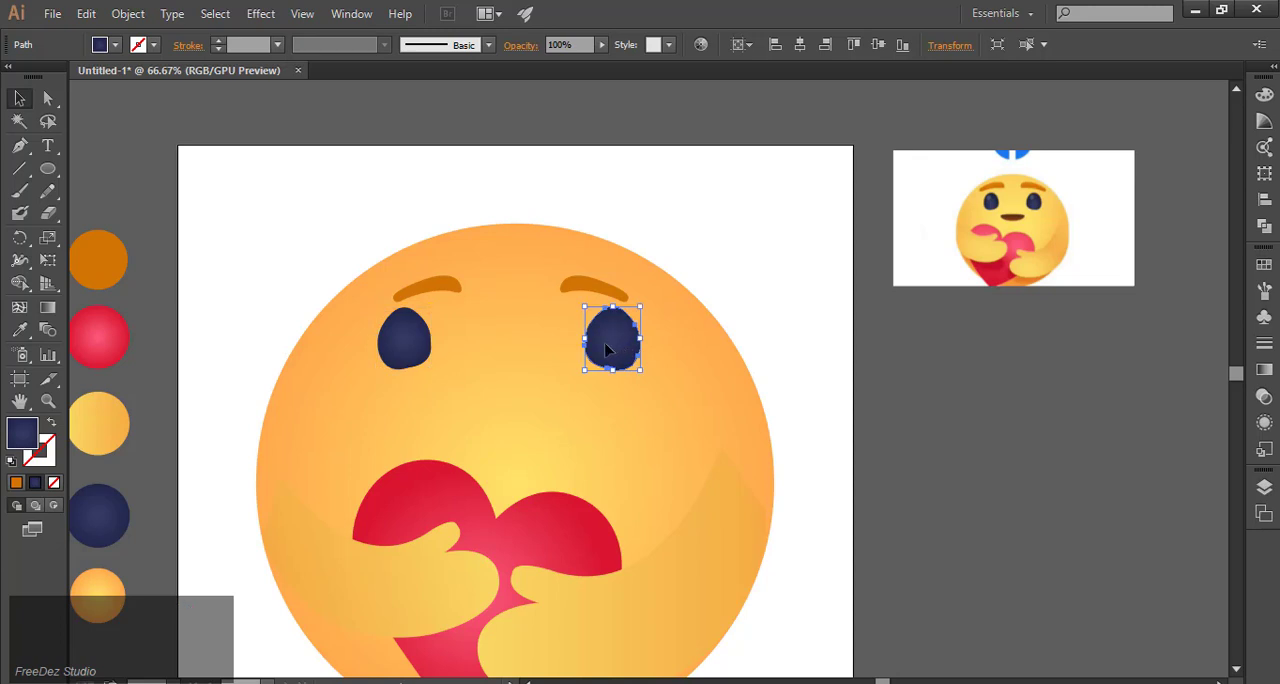
# Step: Enlarge both eyebrows slightly and shift them outward so each sits over its eye
pyautogui.click(445, 291)
pyautogui.moveTo(390, 303)
pyautogui.mouseDown()
pyautogui.moveTo(380, 294)
pyautogui.moveTo(411, 299)
pyautogui.mouseUp()
pyautogui.click(660, 244)
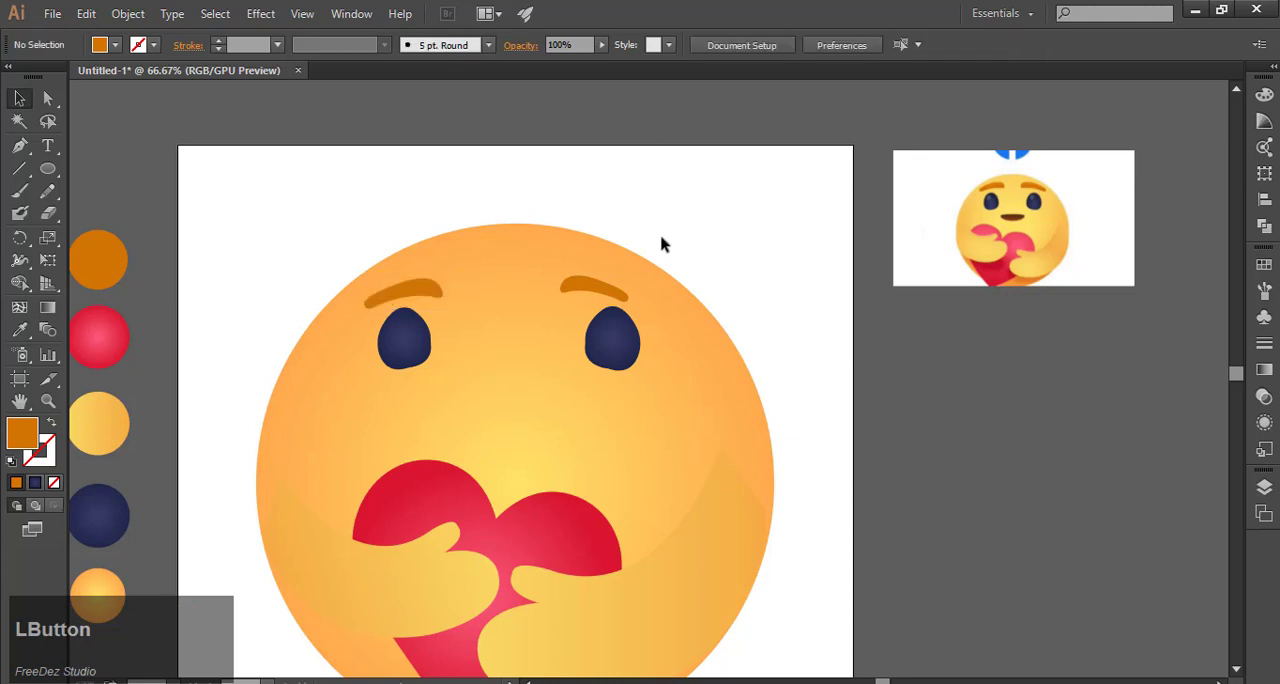
pyautogui.click(610, 288)
pyautogui.moveTo(656, 306); pyautogui.dragTo(663, 311)
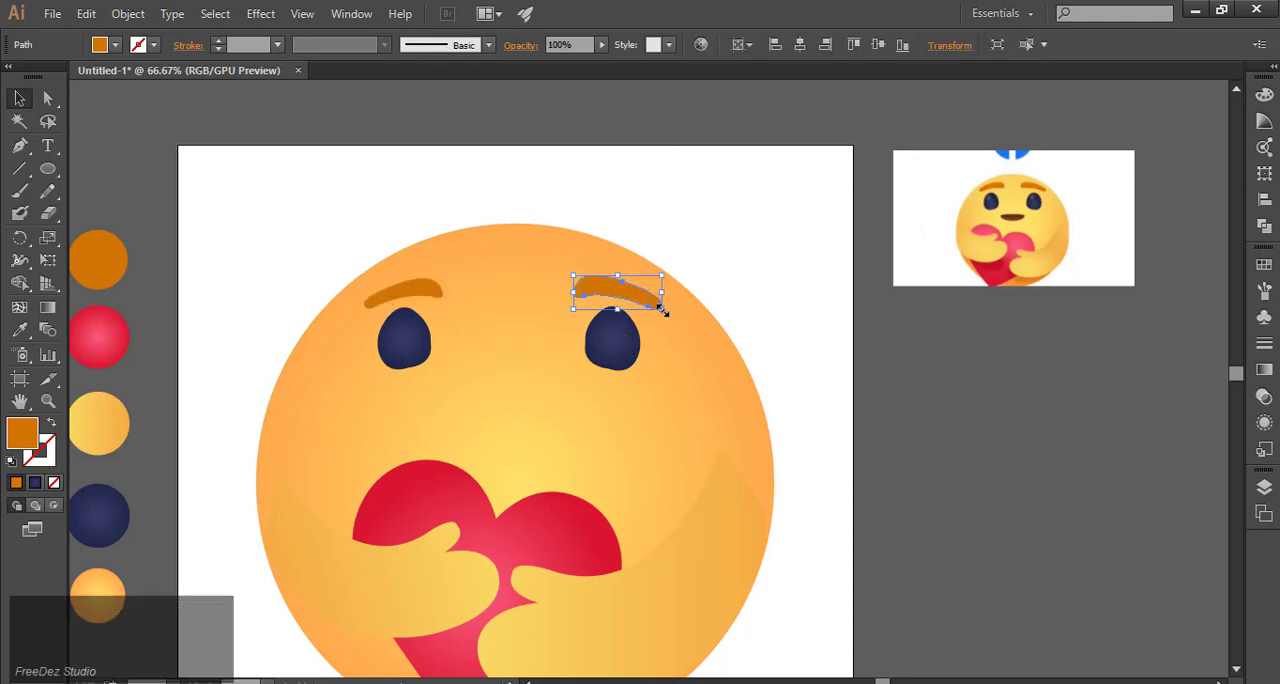
pyautogui.click(881, 364)
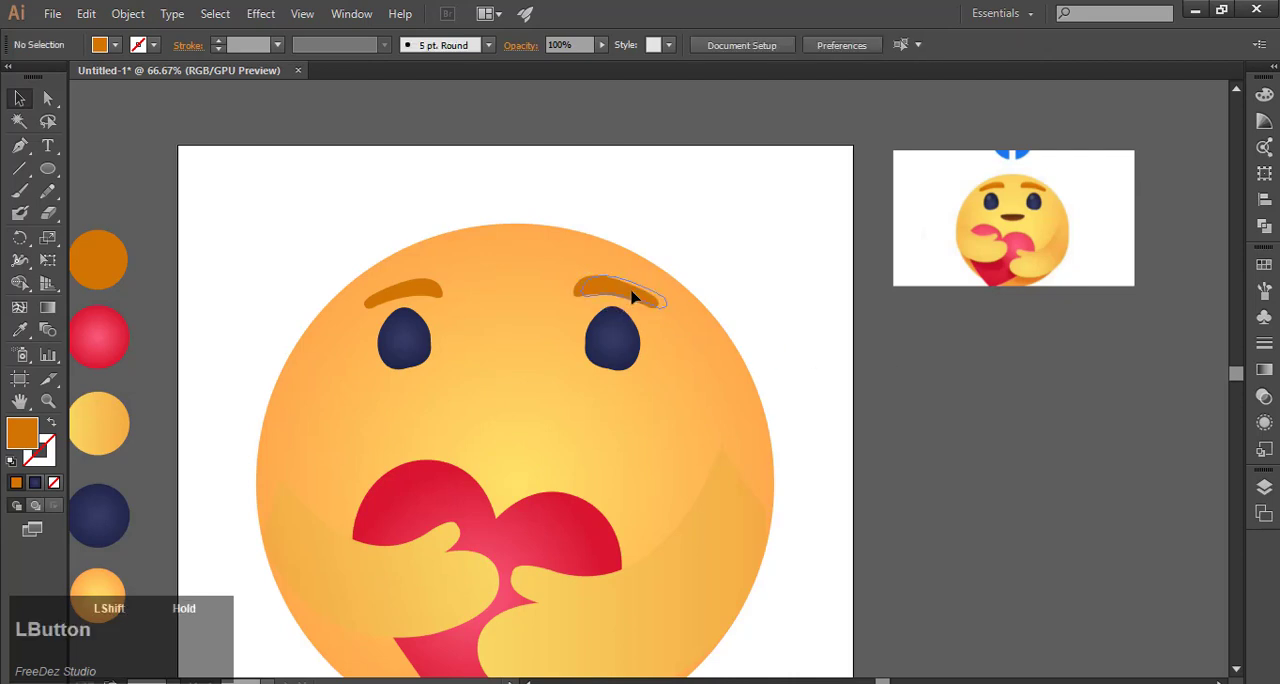
# Step: Group both eyebrows and both eyes into one object
pyautogui.click(632, 297)
pyautogui.keyDown('shift'); pyautogui.click(618, 344); pyautogui.keyUp('shift')
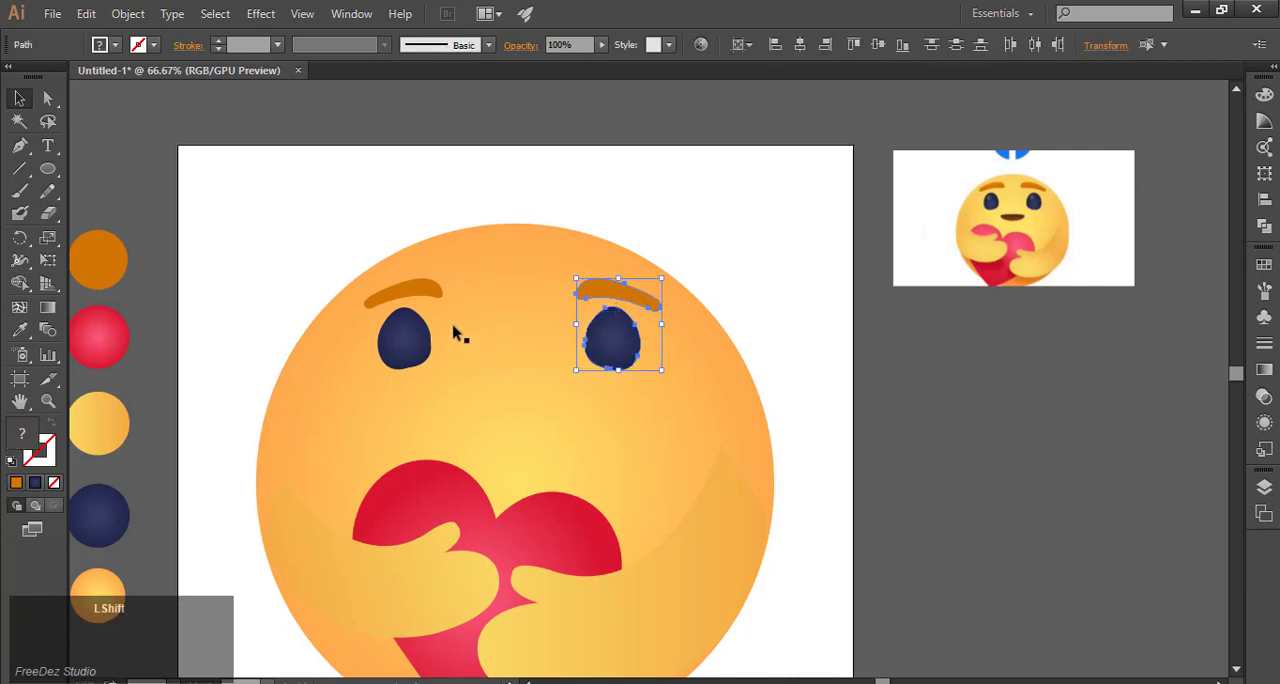
pyautogui.keyDown('shift'); pyautogui.click(414, 294); pyautogui.keyUp('shift')
pyautogui.keyDown('shift'); pyautogui.click(404, 338); pyautogui.keyUp('shift')
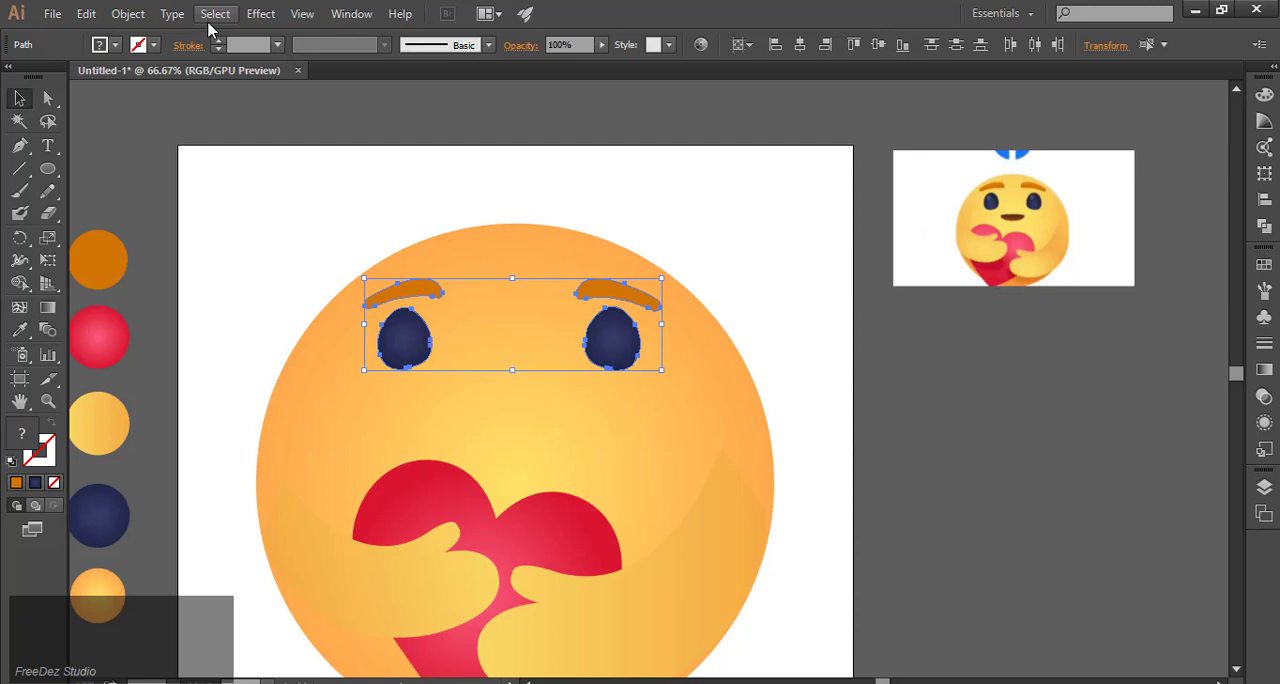
pyautogui.click(128, 14)
pyautogui.click(140, 88)
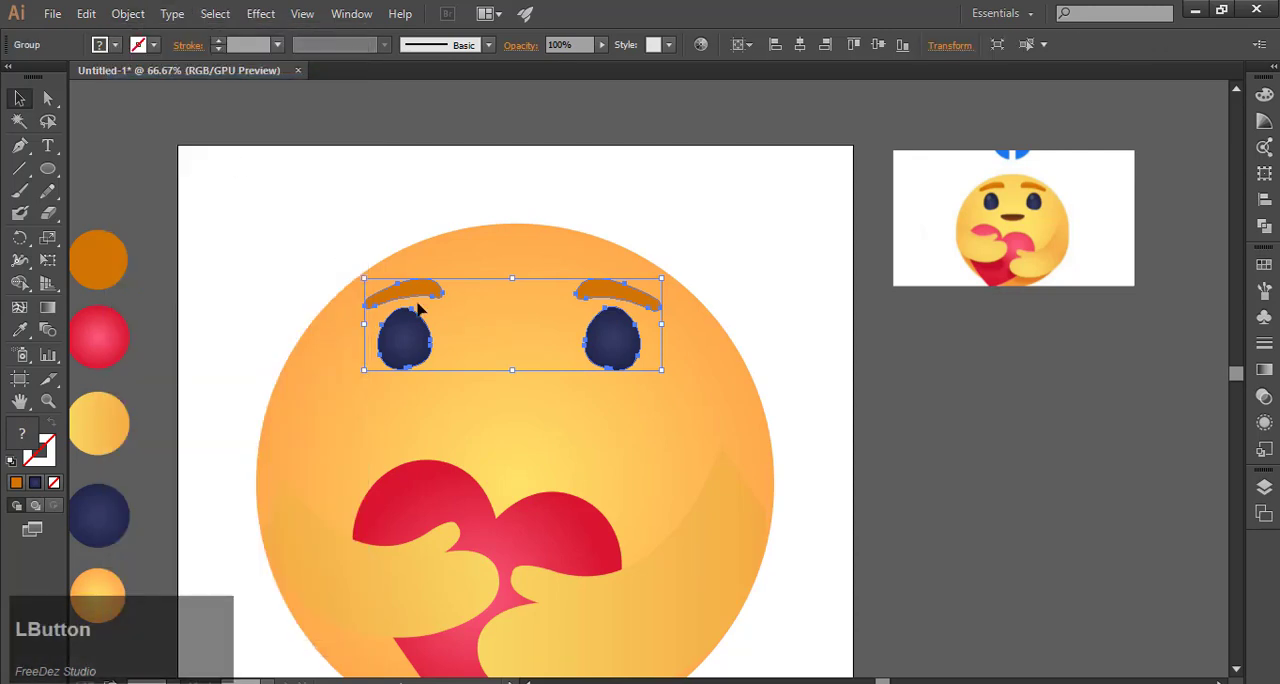
# Step: Center the group of eyes and eyebrows horizontally on the face circle
pyautogui.keyDown('shift'); pyautogui.click(692, 370); pyautogui.keyUp('shift')
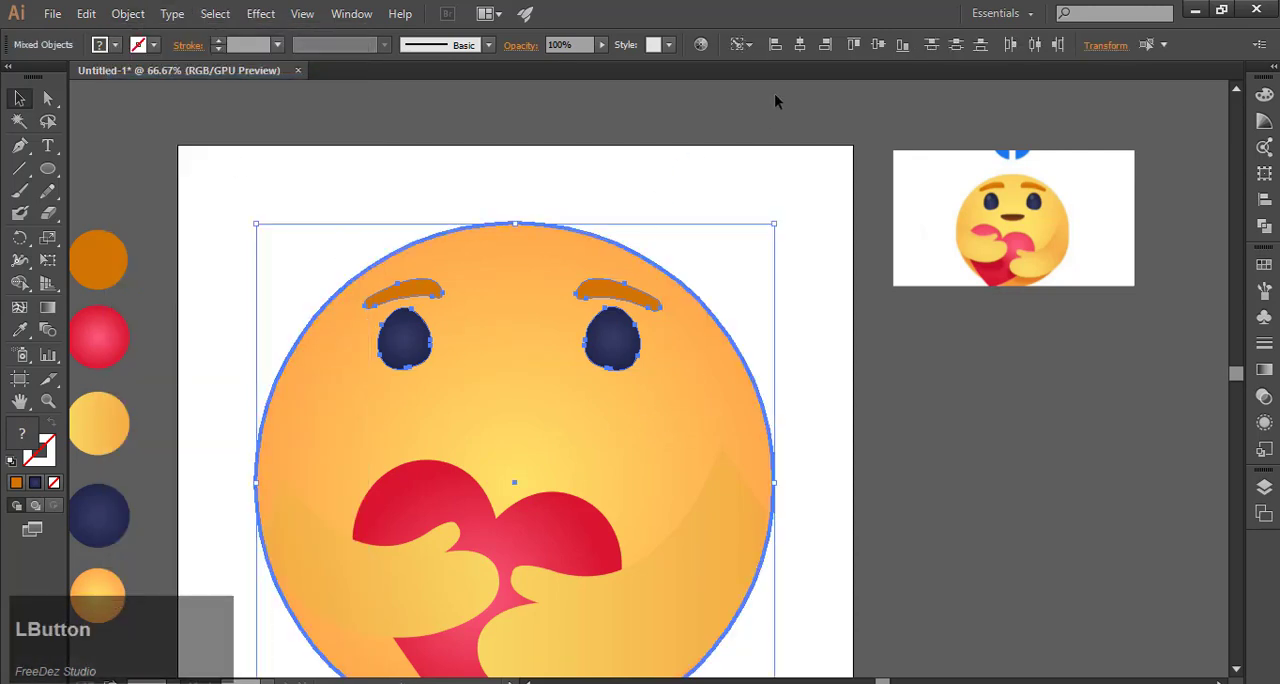
pyautogui.click(801, 48)
pyautogui.click(928, 398)
# Step: Draw a small smile with a flat top and curved bottom between the eyes and the heart using the Pen tool
pyautogui.scroll(-3, 680, 280)
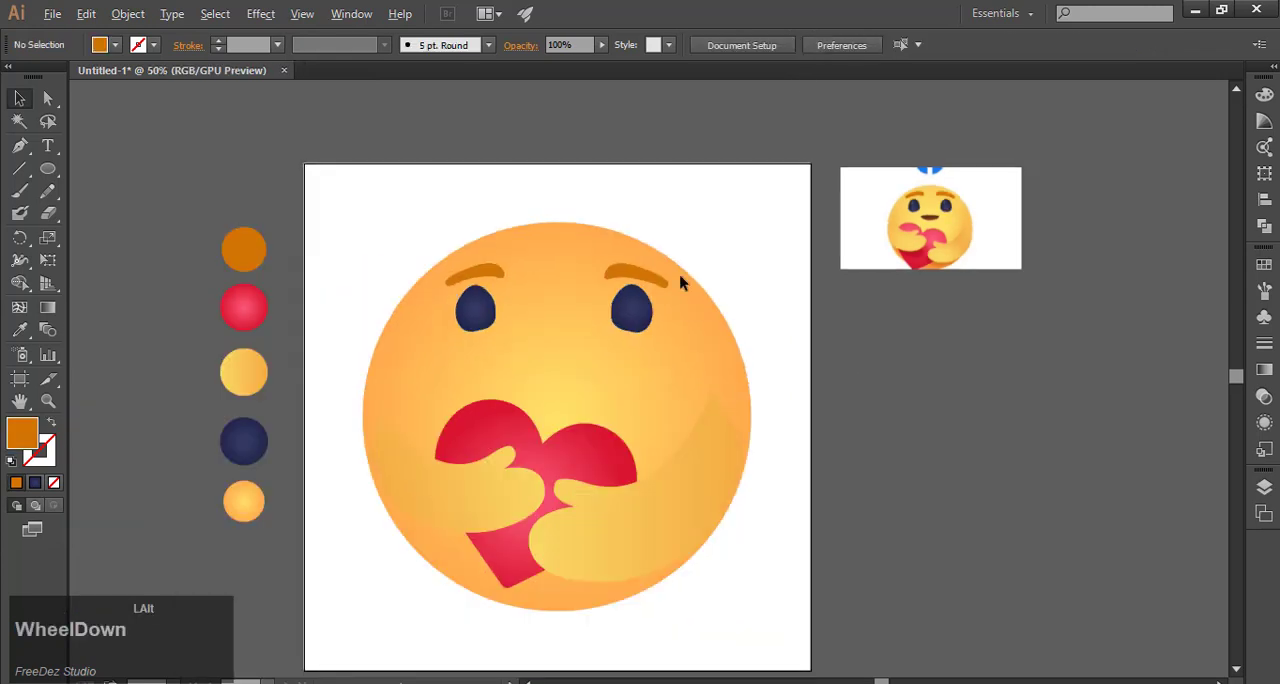
pyautogui.scroll(2, 632, 322)
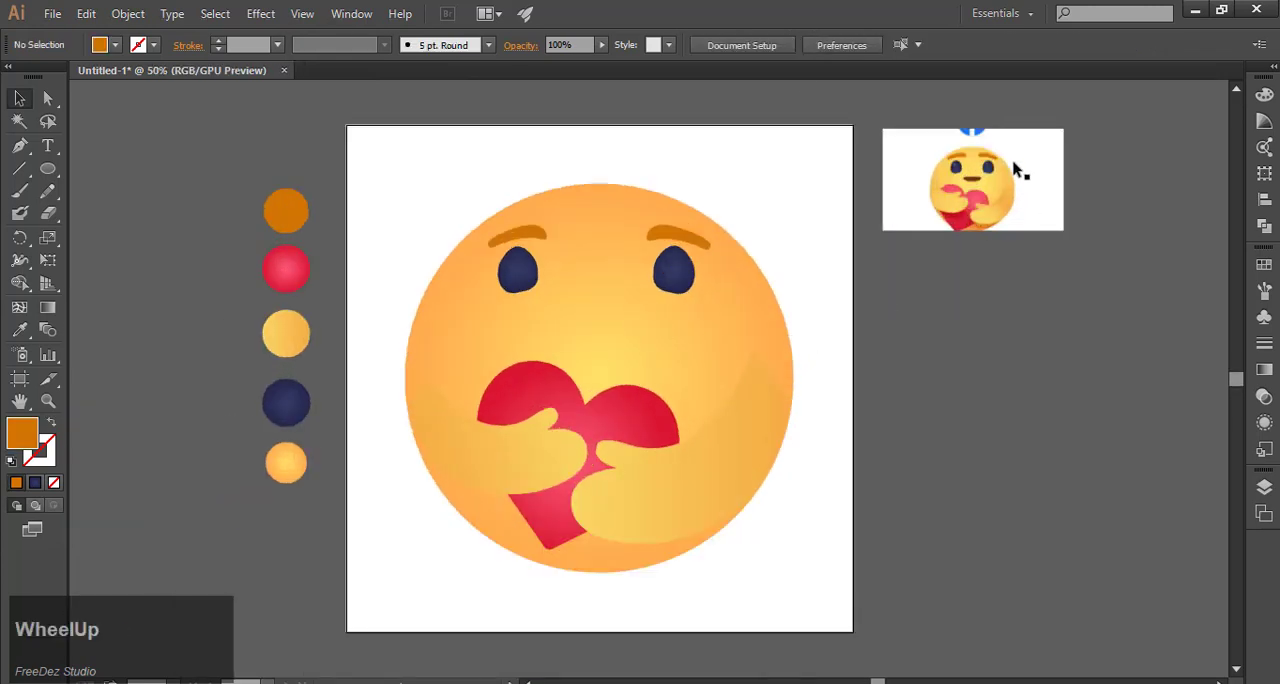
pyautogui.click(19, 146)
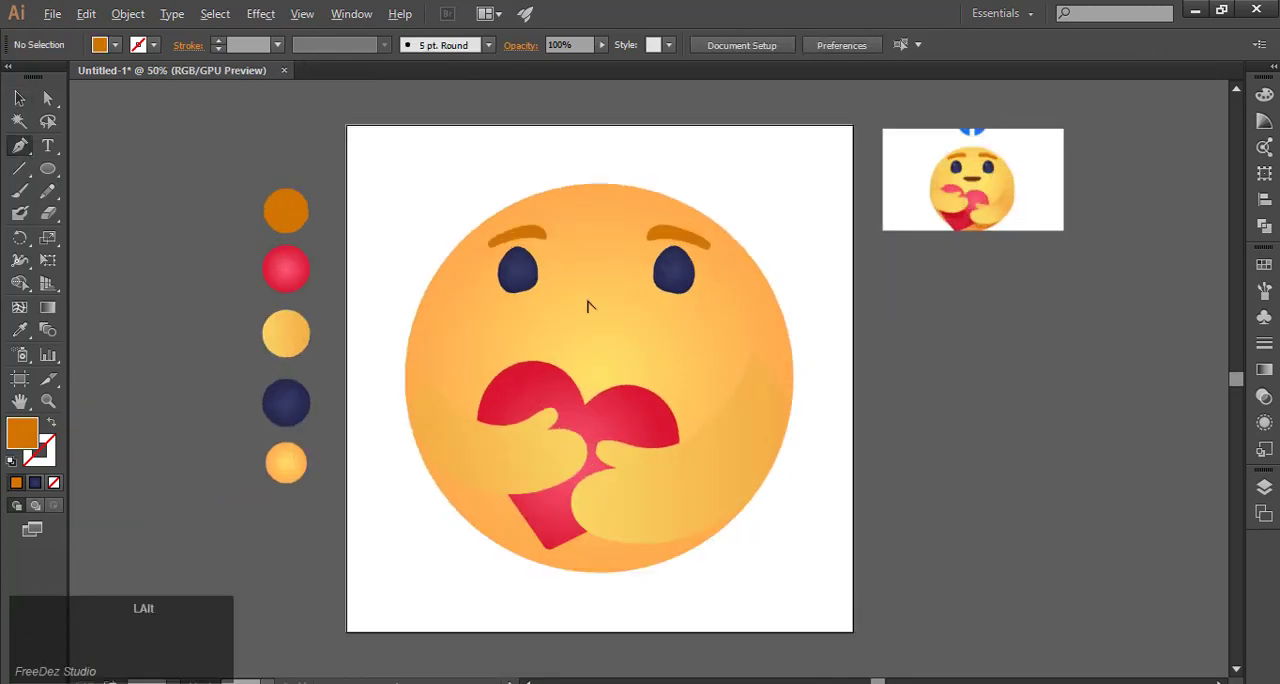
pyautogui.scroll(2, 586, 303)
pyautogui.click(549, 340)
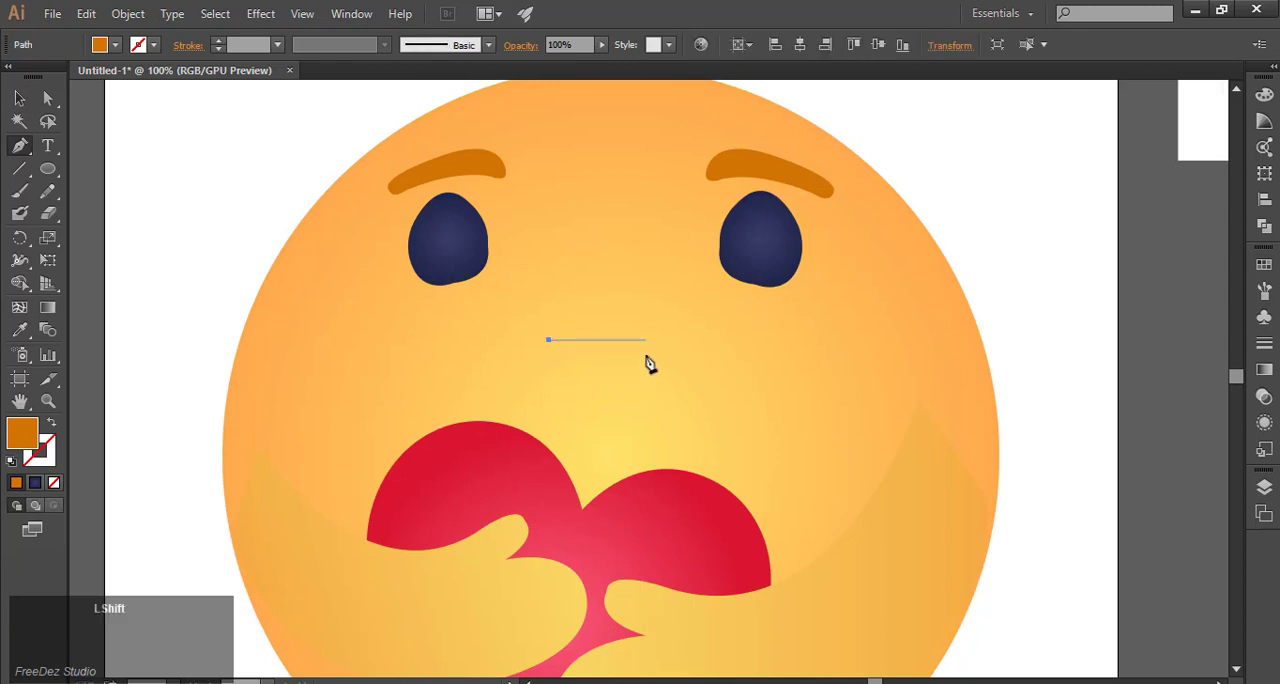
pyautogui.moveTo(645, 342); pyautogui.dragTo(692, 322)
pyautogui.press('Escape')
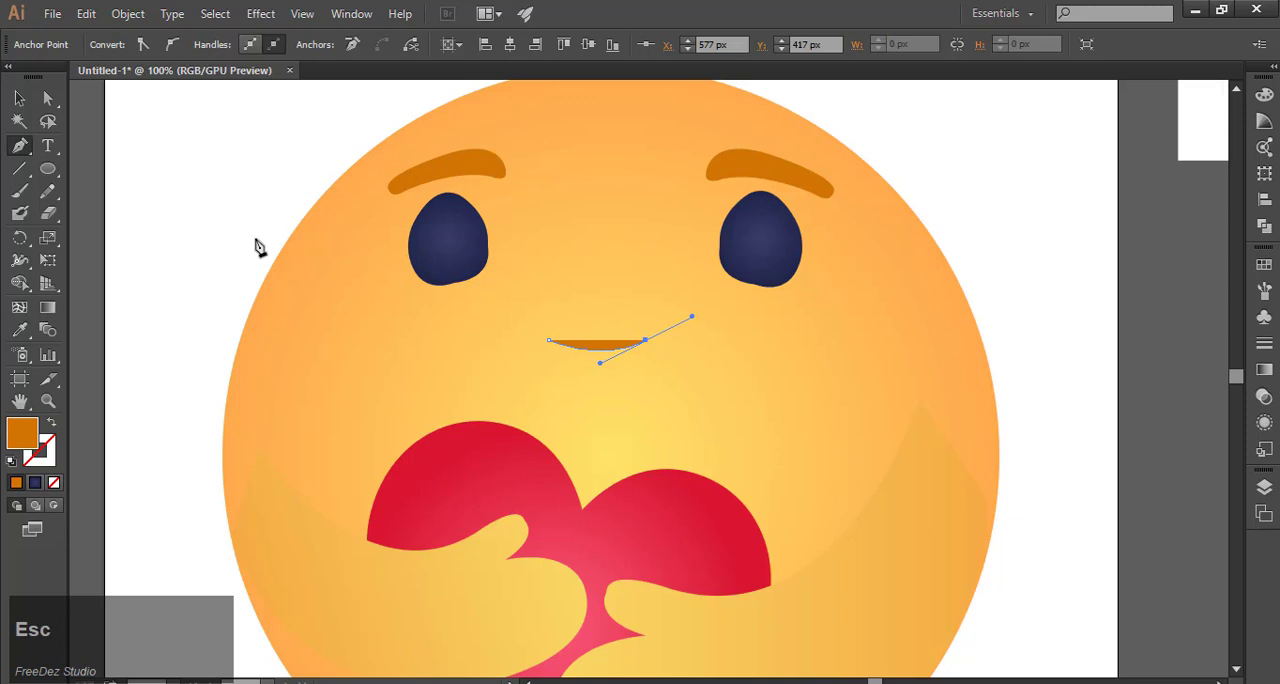
# Step: Remove the smile's fill and give its path a black stroke
pyautogui.click(22, 97)
pyautogui.click(576, 350)
pyautogui.click(115, 45)
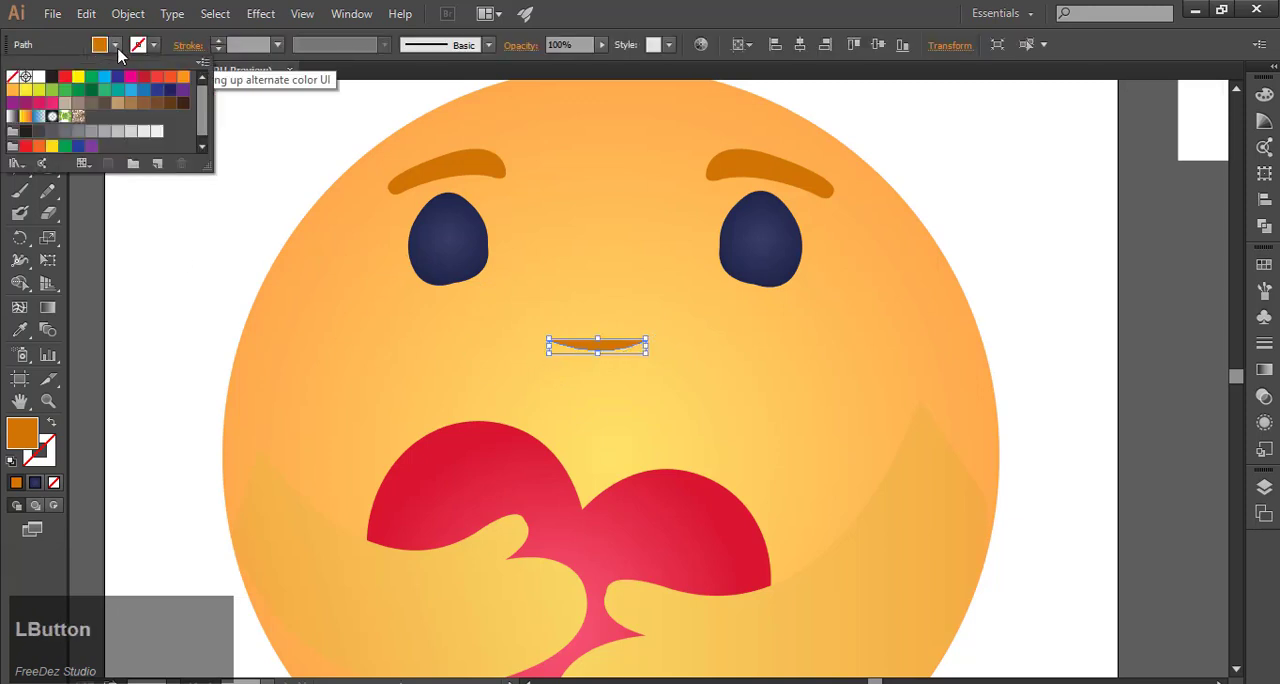
pyautogui.click(13, 77)
pyautogui.click(138, 45)
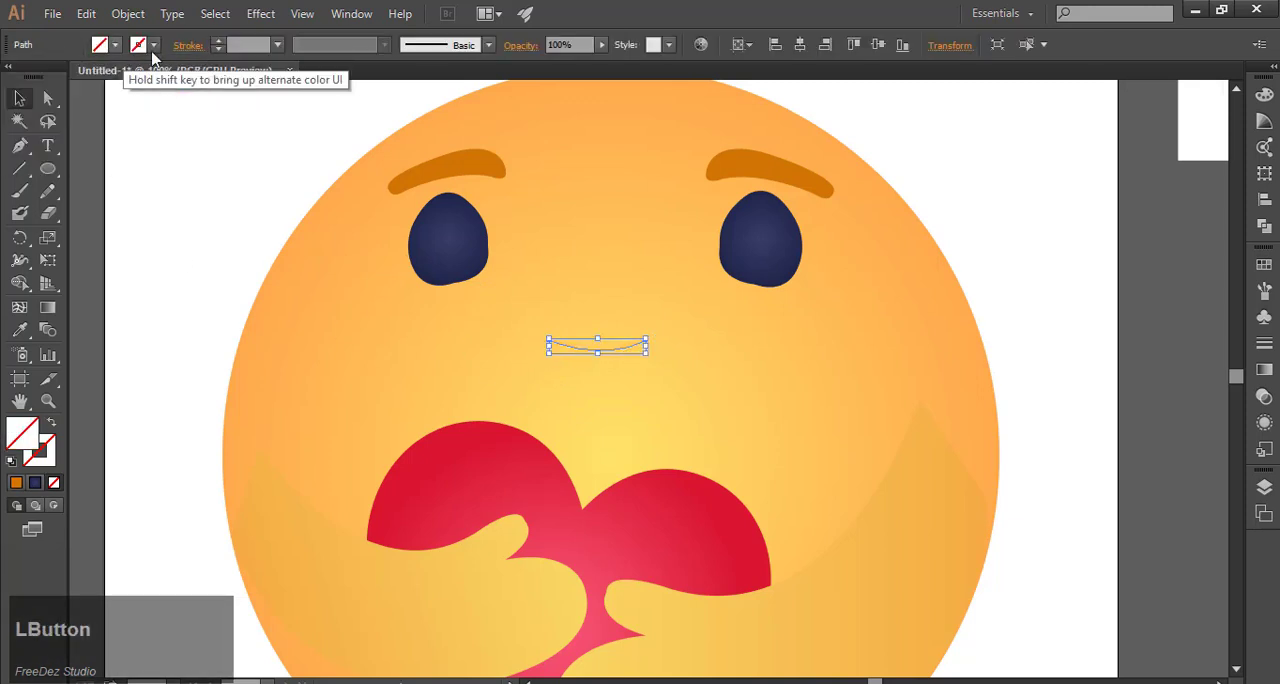
pyautogui.click(138, 45)
pyautogui.click(52, 77)
pyautogui.click(138, 45)
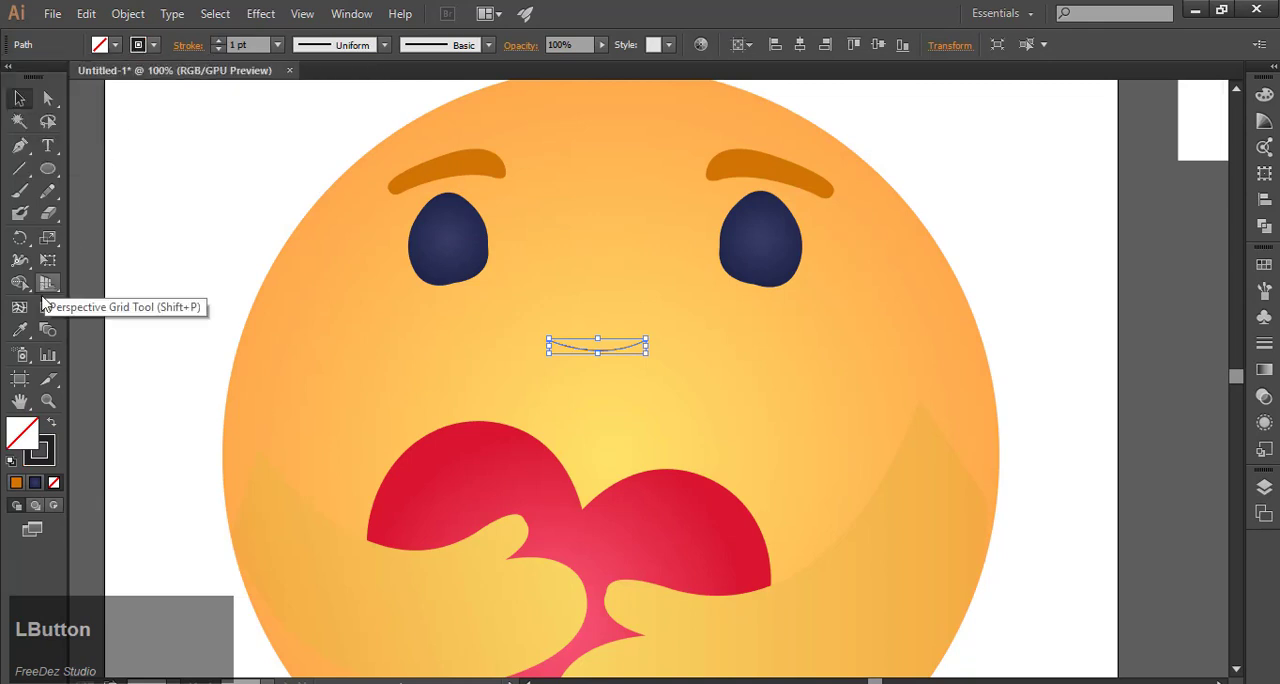
# Step: Set the smile's stroke weight to 12 pt
pyautogui.click(20, 260)
pyautogui.scroll(1, 603, 380)
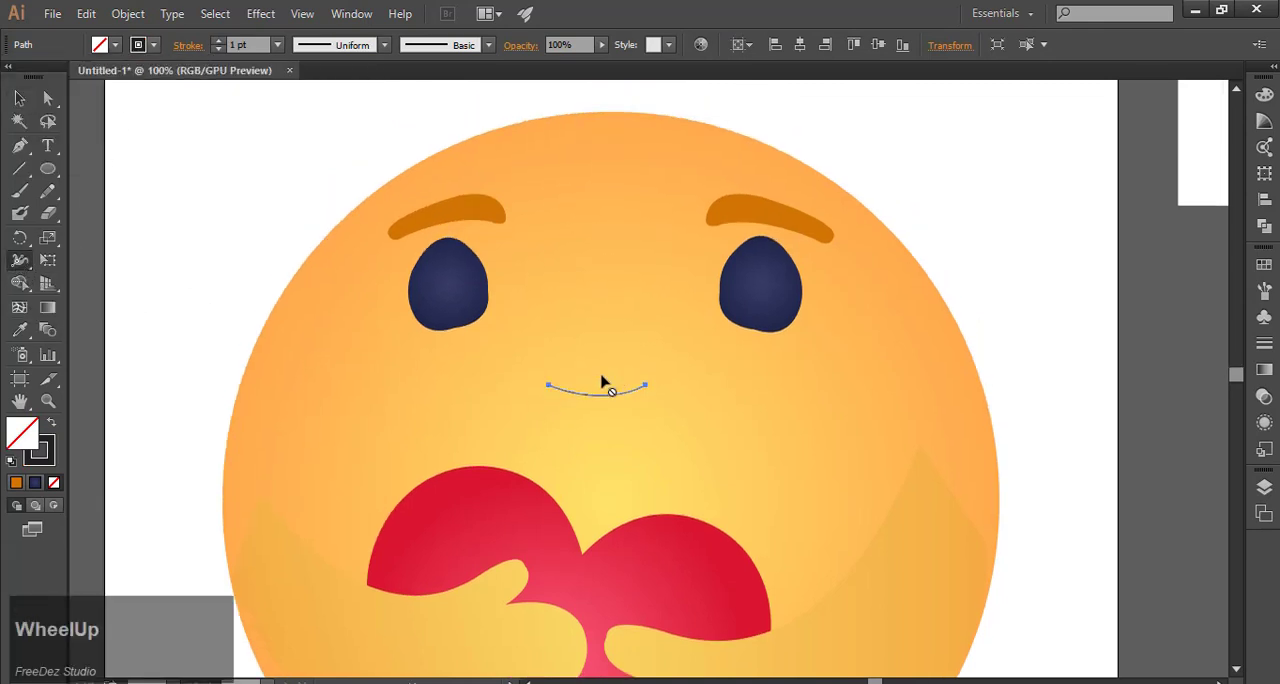
pyautogui.scroll(2, 609, 423)
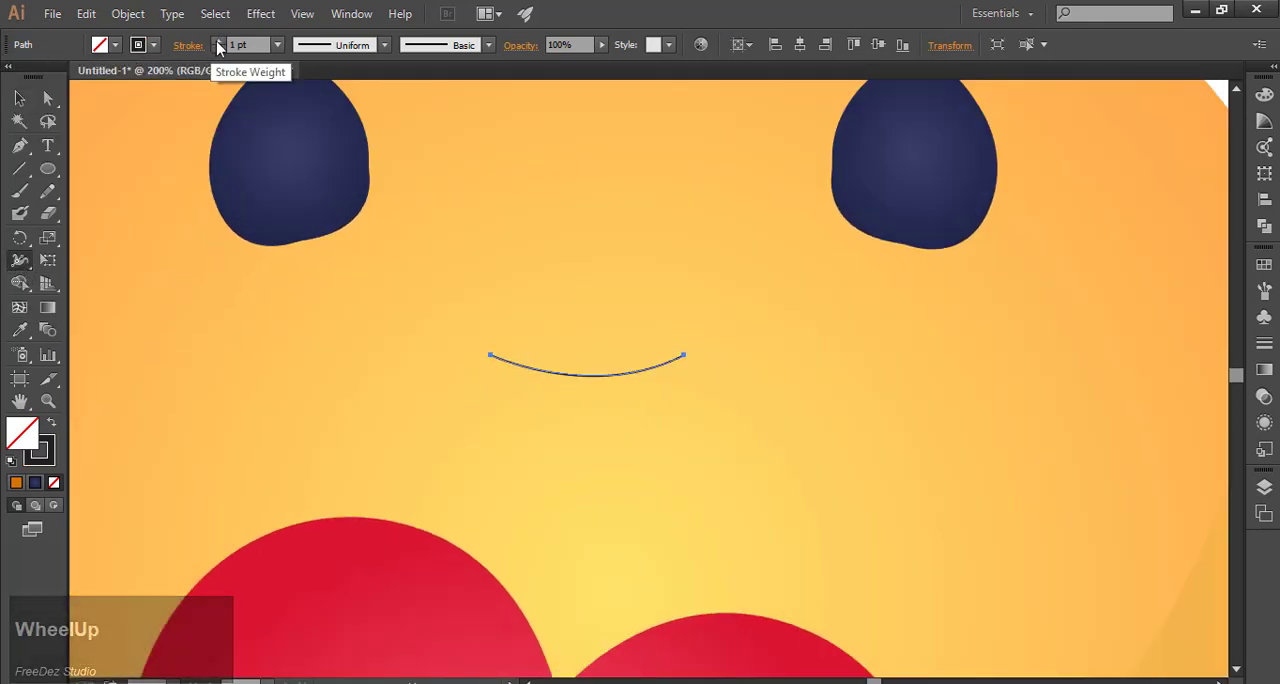
pyautogui.click(218, 43)
pyautogui.click(218, 43)
pyautogui.click(218, 43)
pyautogui.click(218, 43)
pyautogui.click(218, 43)
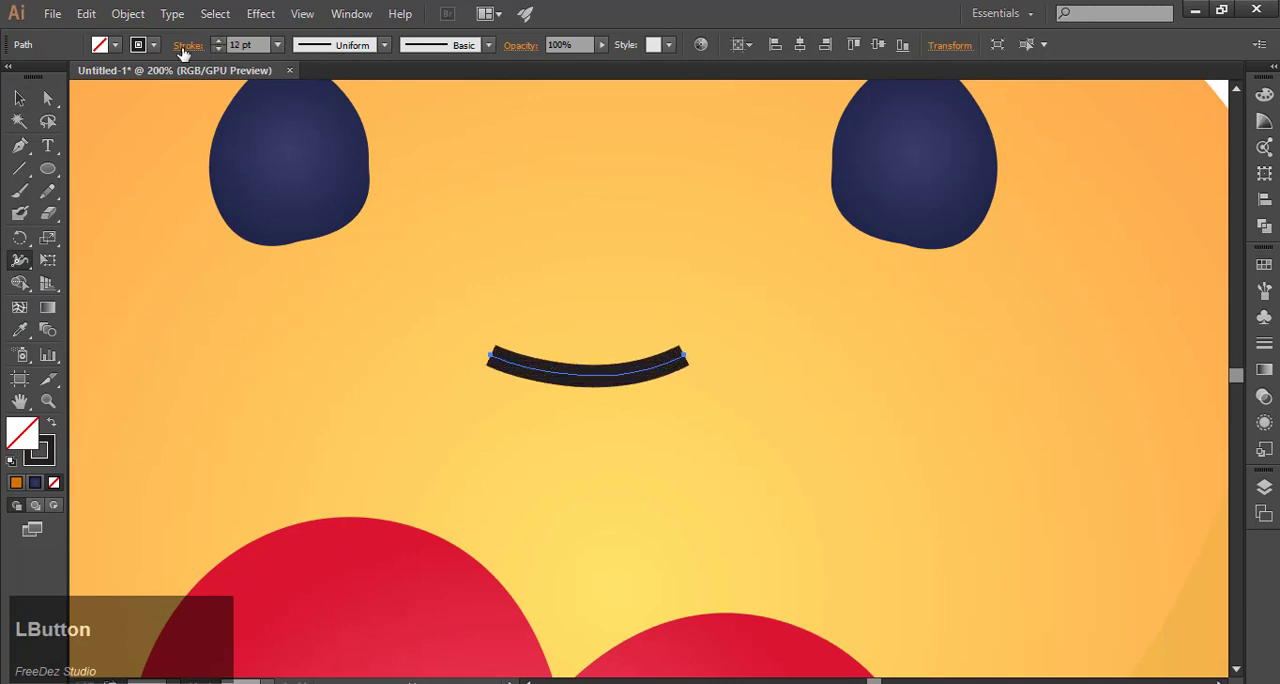
# Step: Give the smile's stroke round caps and widen its middle to about 31 pt with the Width tool
pyautogui.click(182, 46)
pyautogui.click(97, 91)
pyautogui.moveTo(582, 386); pyautogui.dragTo(577, 408)
pyautogui.scroll(-2, 118, 243)
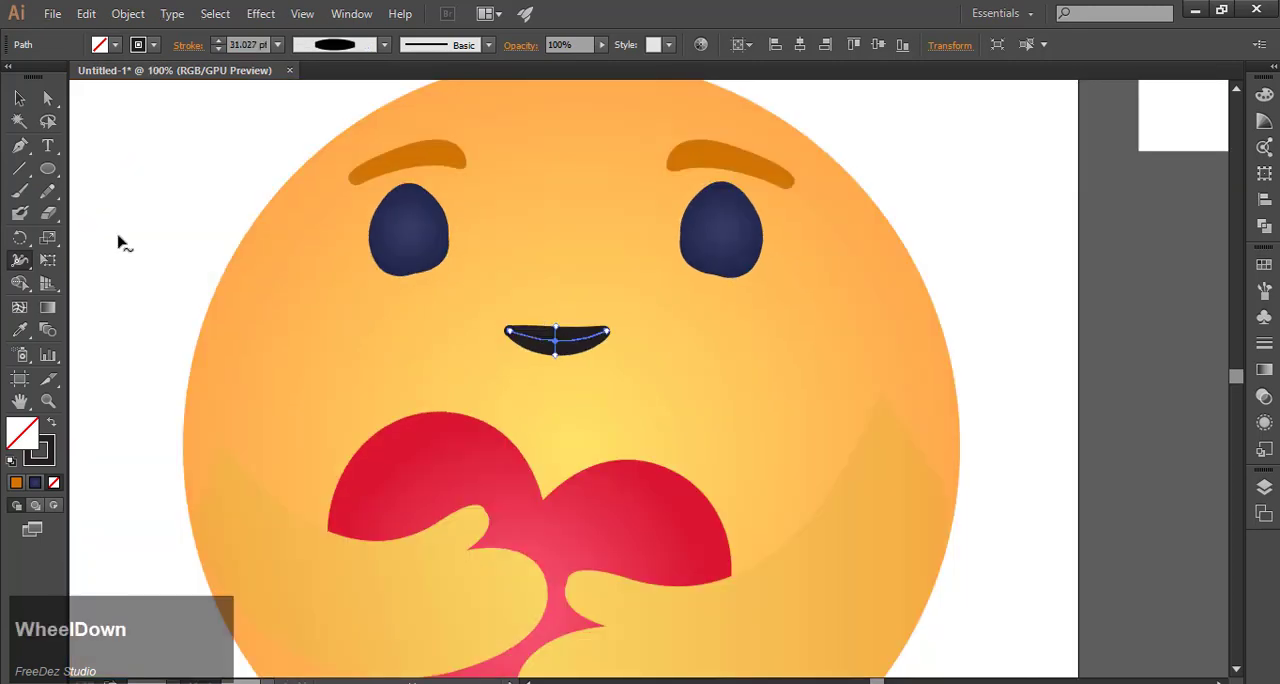
# Step: Apply the solid orange swatch's appearance to the smile with the Eyedropper tool
pyautogui.click(20, 98)
pyautogui.scroll(-3, 802, 372)
pyautogui.click(802, 372)
pyautogui.scroll(2, 622, 384)
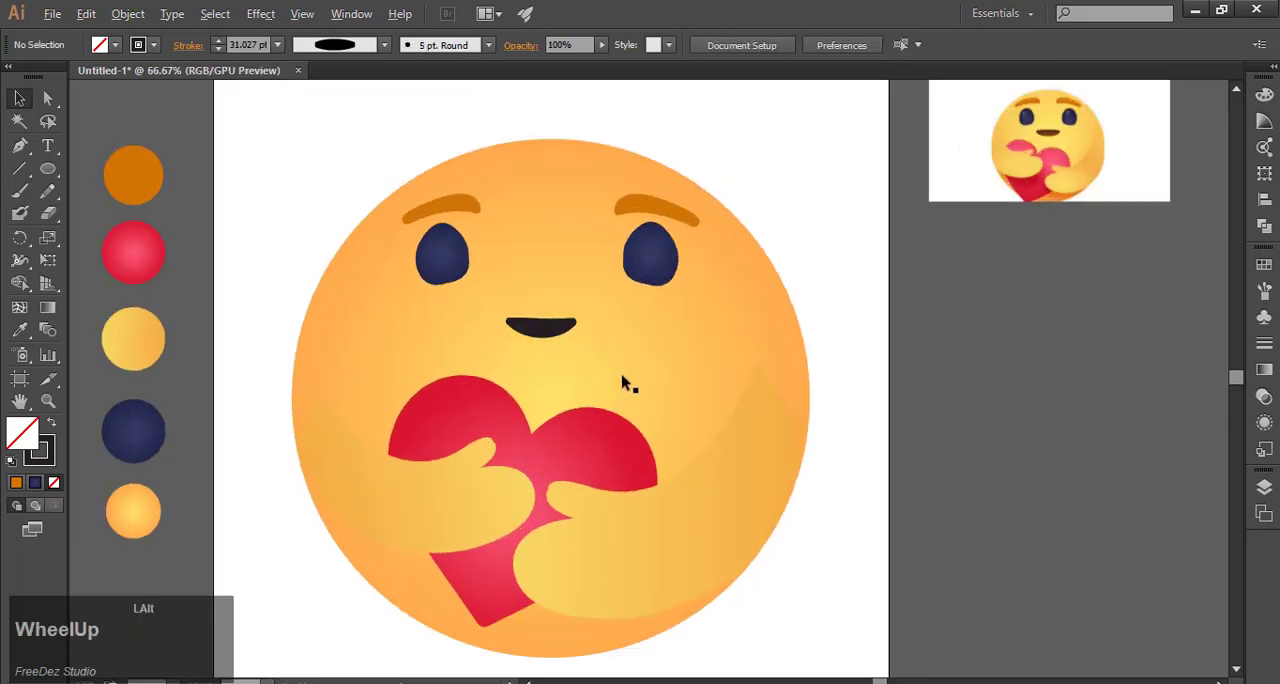
pyautogui.click(553, 335)
pyautogui.click(19, 330)
pyautogui.click(142, 168)
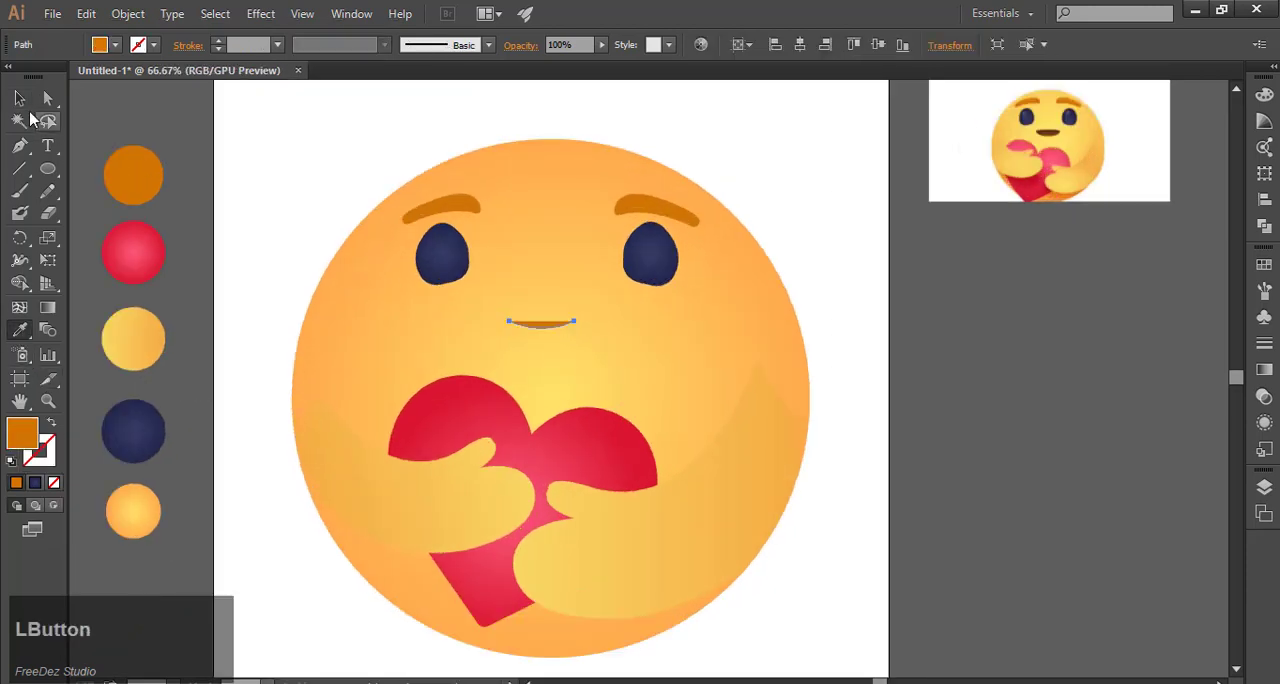
# Step: Give the smile an orange D17404 stroke and remove its fill
pyautogui.click(20, 98)
pyautogui.click(20, 435)
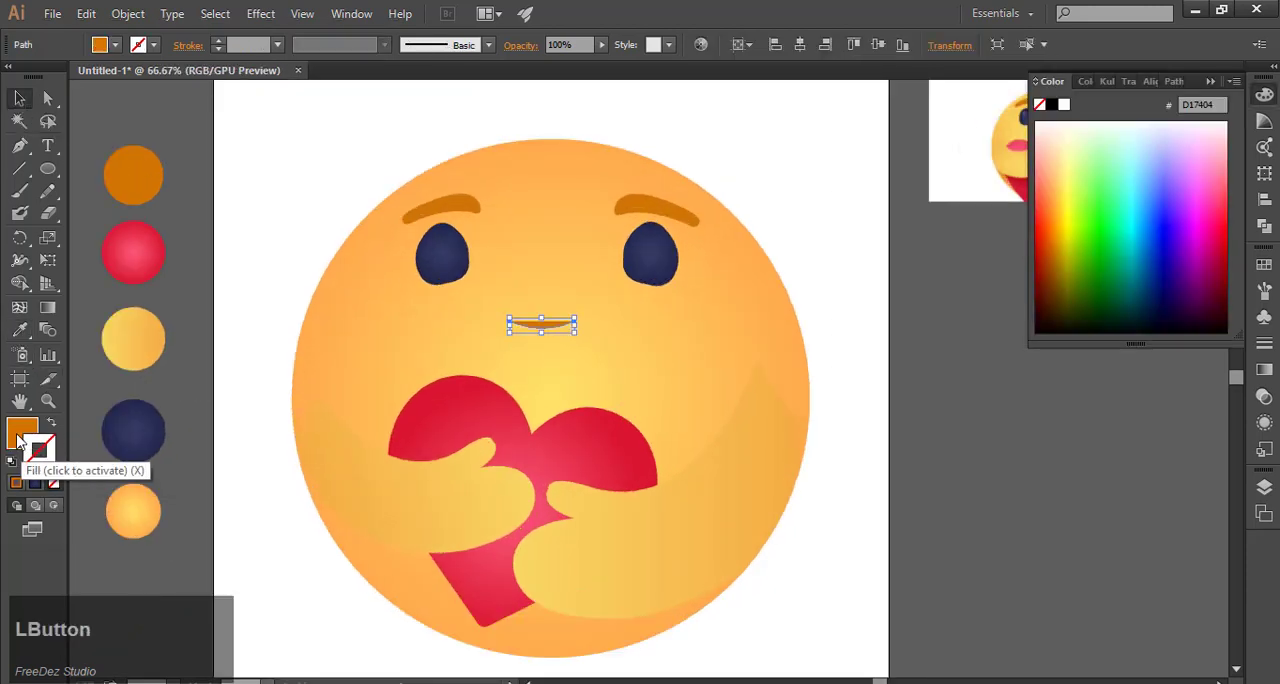
pyautogui.click(20, 440)
pyautogui.click(43, 460)
pyautogui.click(16, 483)
pyautogui.click(23, 432)
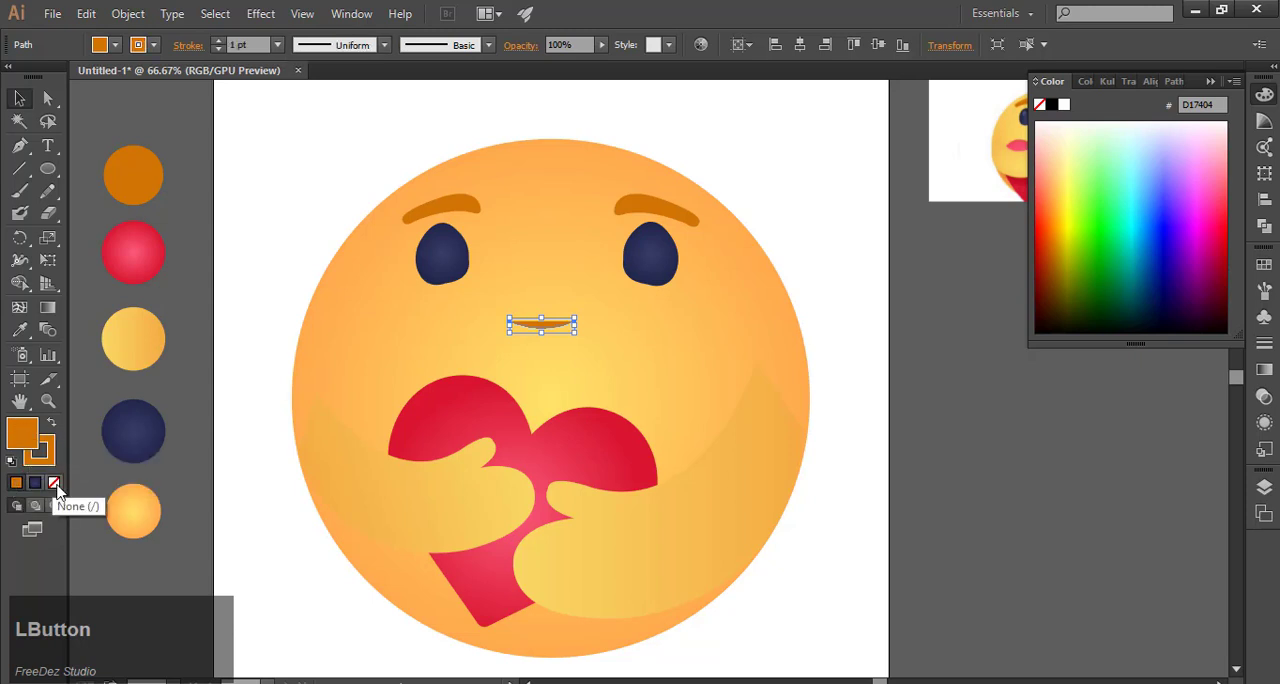
pyautogui.click(55, 484)
# Step: Set the smile's stroke weight to 16 pt with round caps
pyautogui.click(218, 41)
pyautogui.click(218, 41)
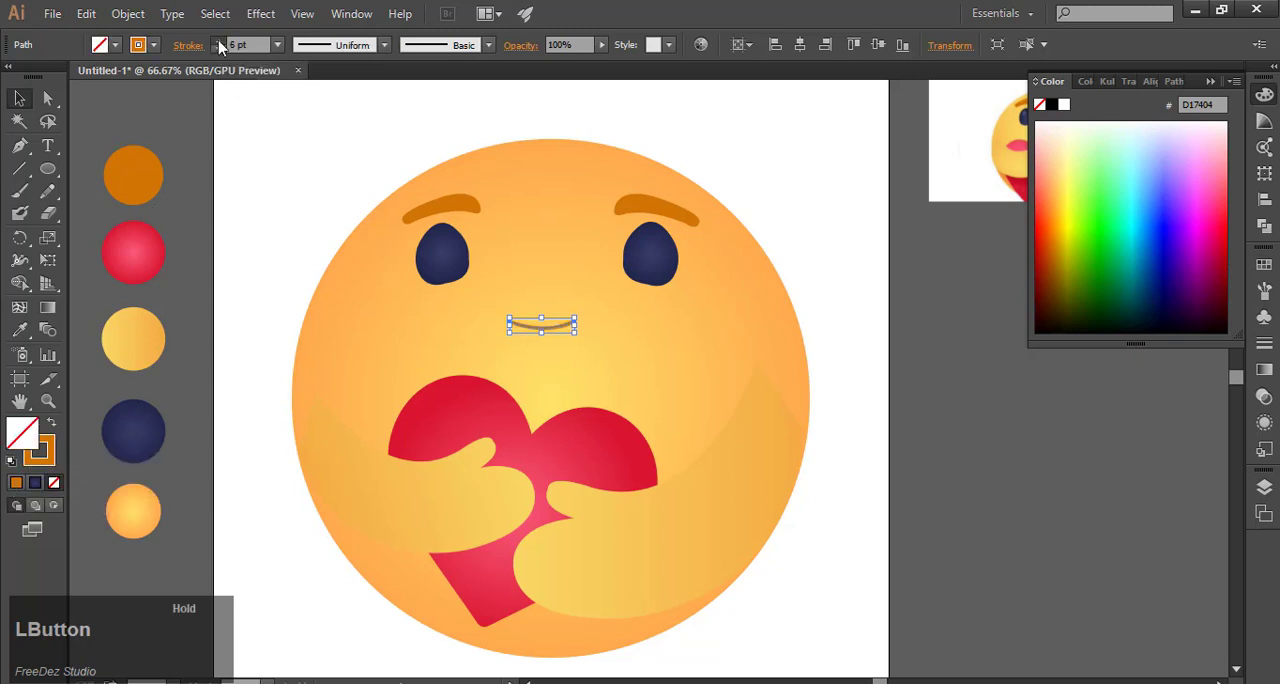
pyautogui.scroll(3, 497, 298)
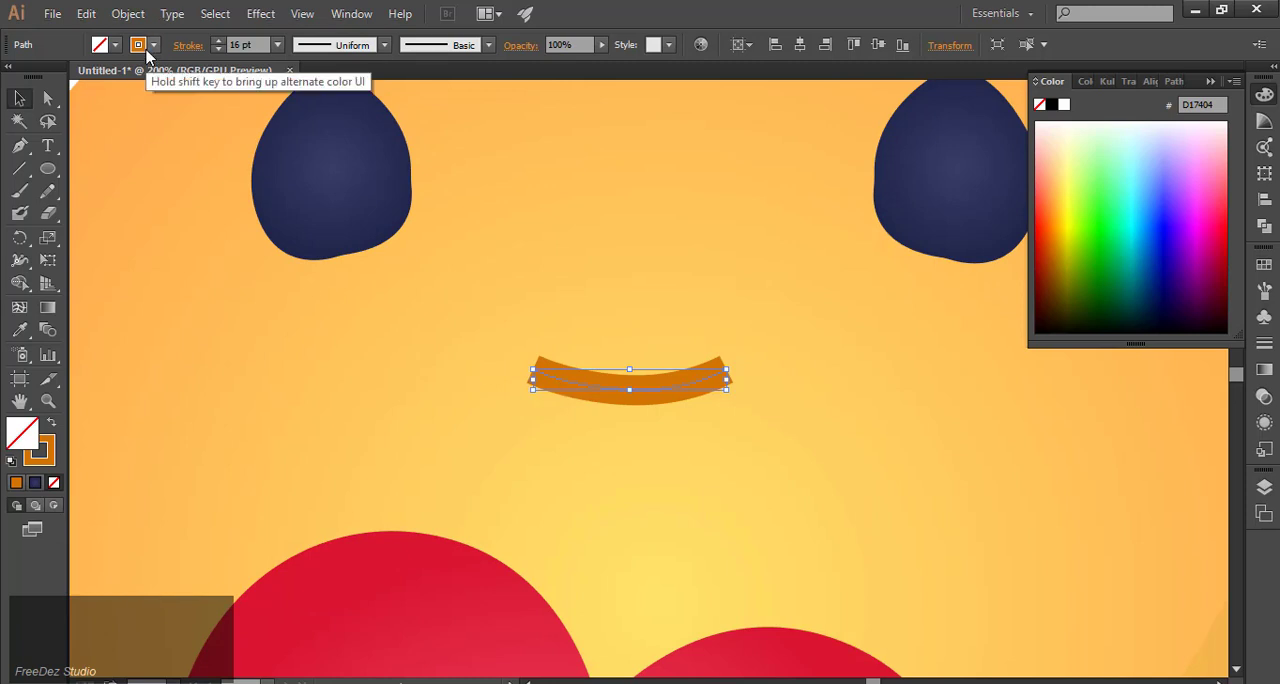
pyautogui.click(190, 46)
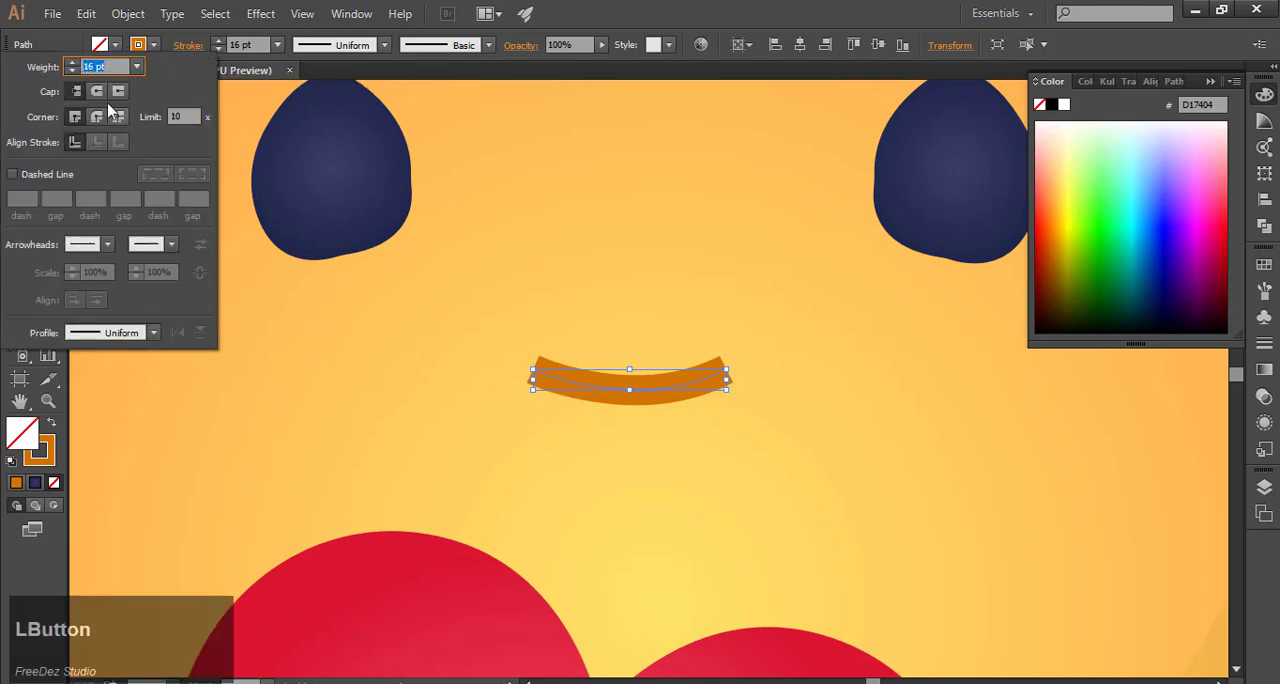
pyautogui.click(105, 102)
pyautogui.click(178, 46)
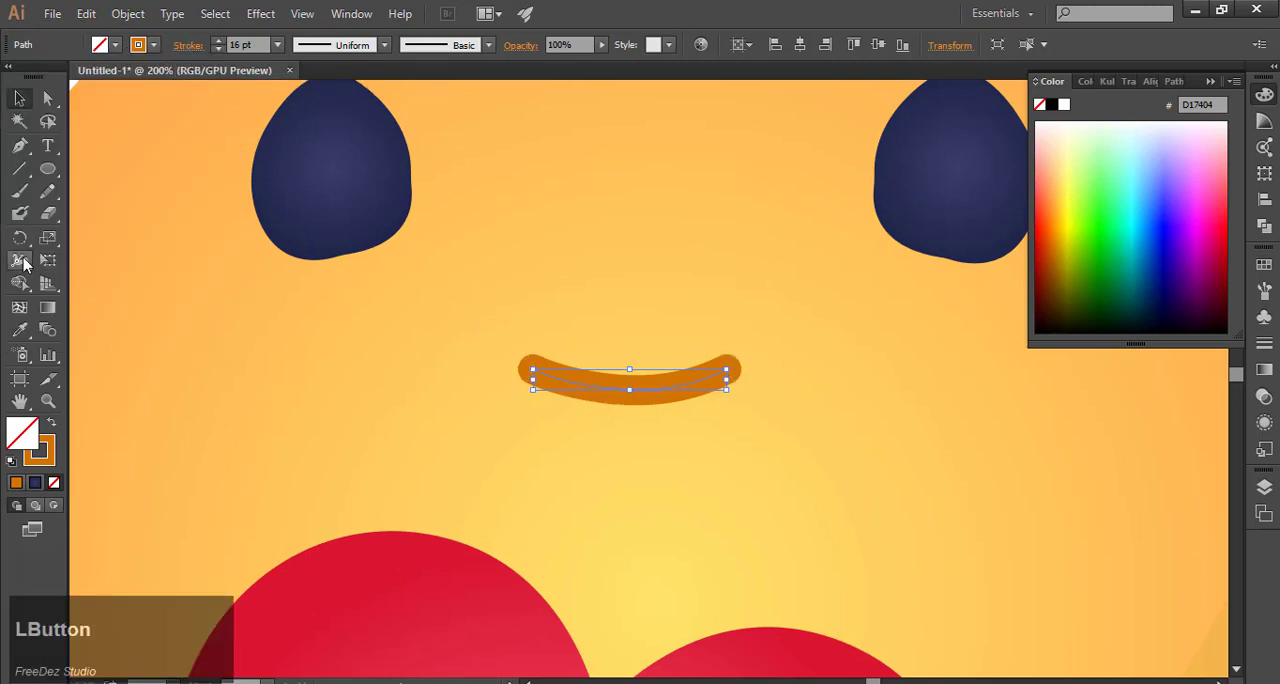
# Step: Widen the middle of the smile's stroke to about 27 pt with the Width tool
pyautogui.click(20, 261)
pyautogui.moveTo(623, 398); pyautogui.dragTo(621, 422)
pyautogui.click(20, 97)
# Step: Center the smile horizontally on the face circle
pyautogui.hotkey('ctrl', '0')
pyautogui.click(706, 351)
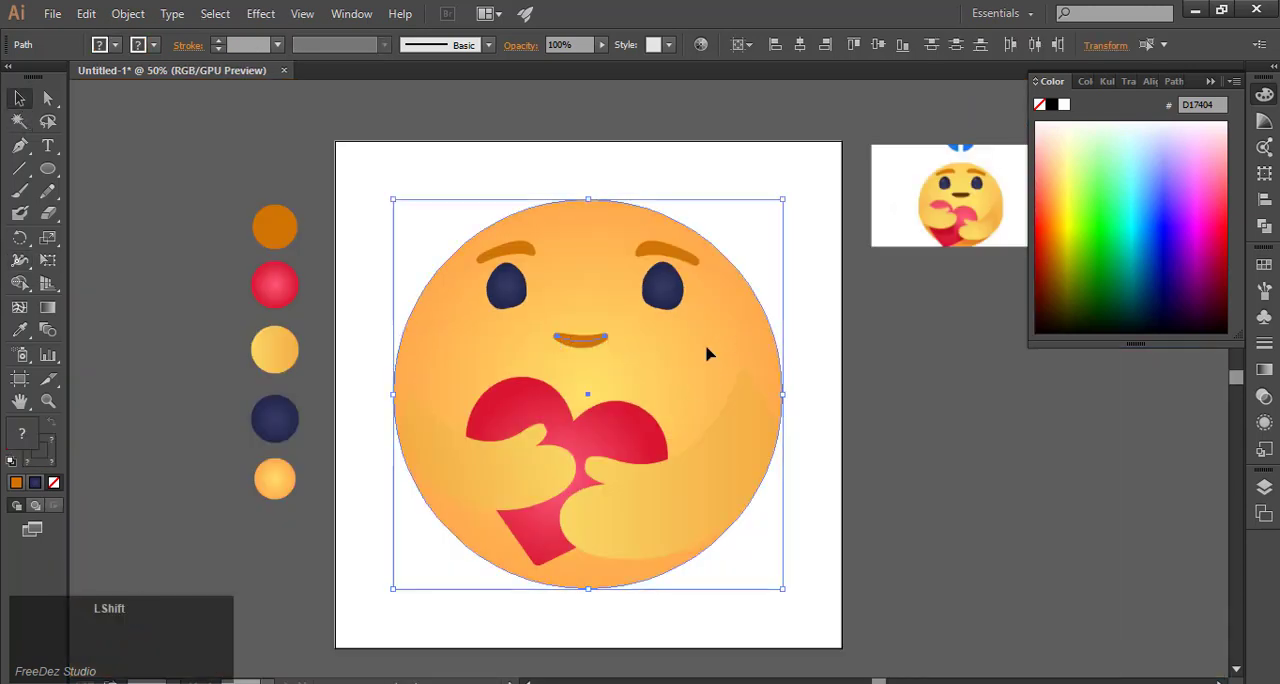
pyautogui.click(936, 412)
# Step: Darken the smile's stroke color to brown A55B0A
pyautogui.click(596, 342)
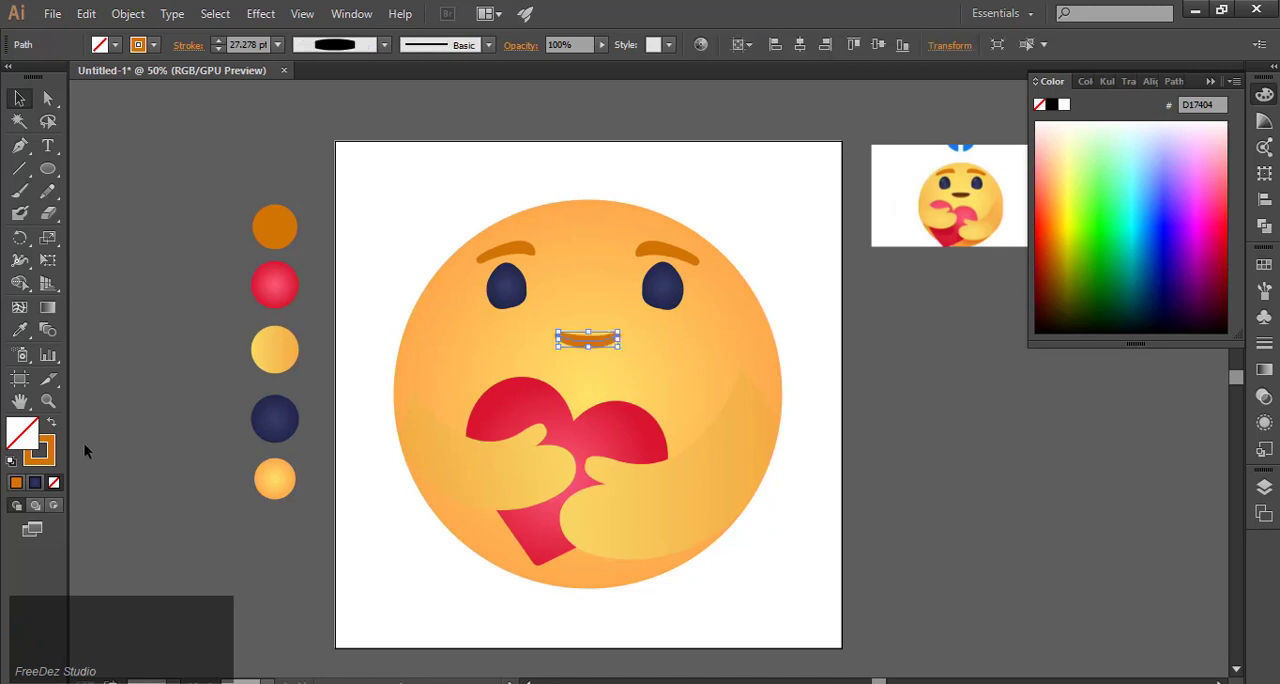
pyautogui.doubleClick(40, 451)
pyautogui.click(826, 360)
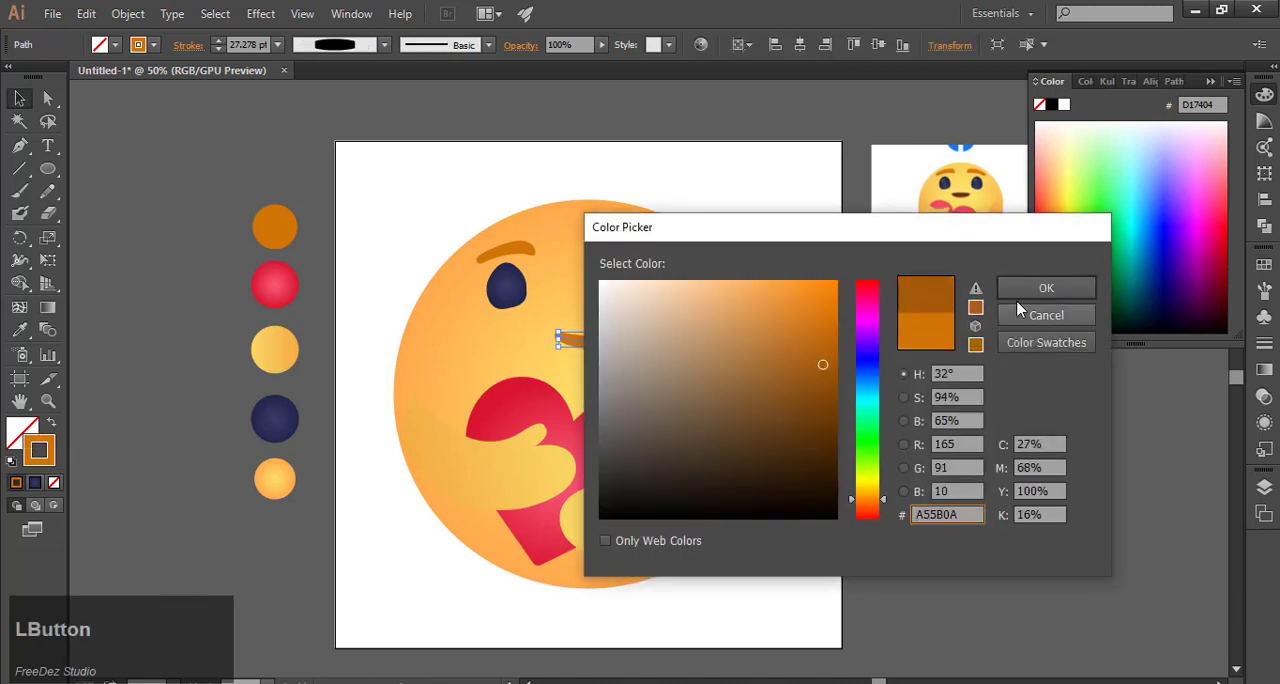
pyautogui.click(1030, 290)
pyautogui.click(908, 420)
pyautogui.scroll(-1, 585, 370)
pyautogui.press('alt')
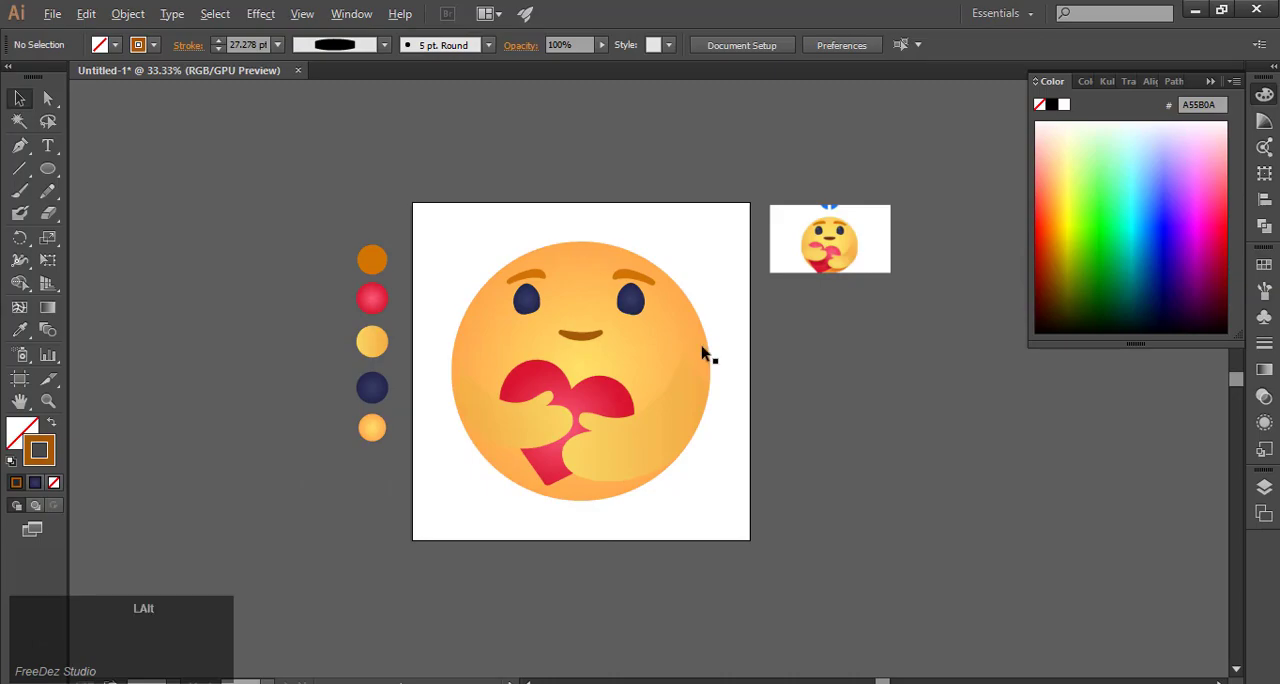